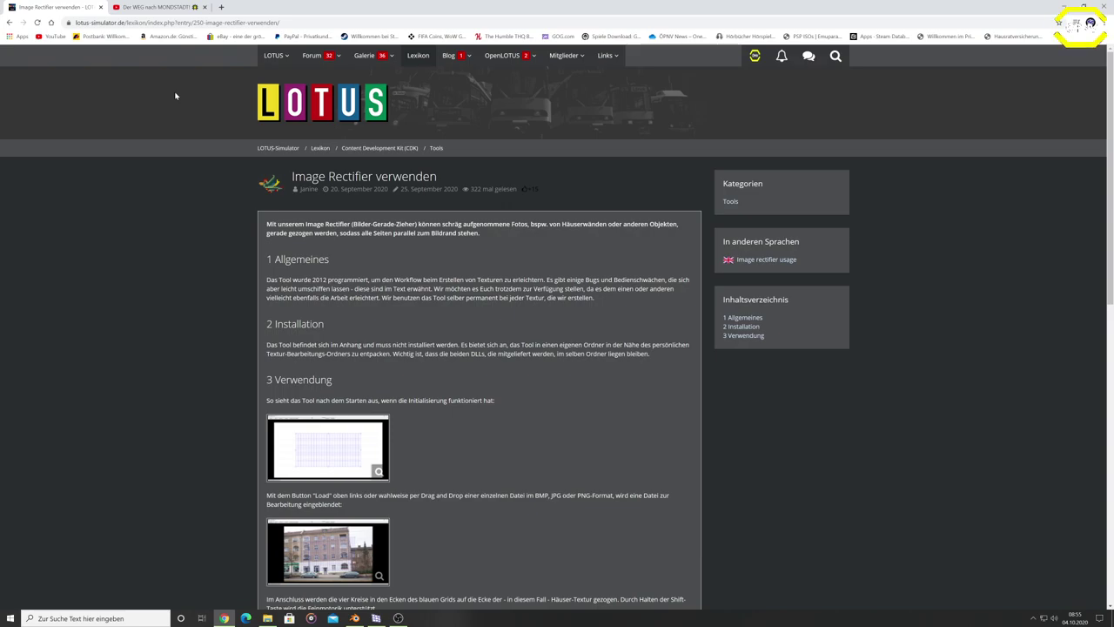
scroll(497, 223, down, 2)
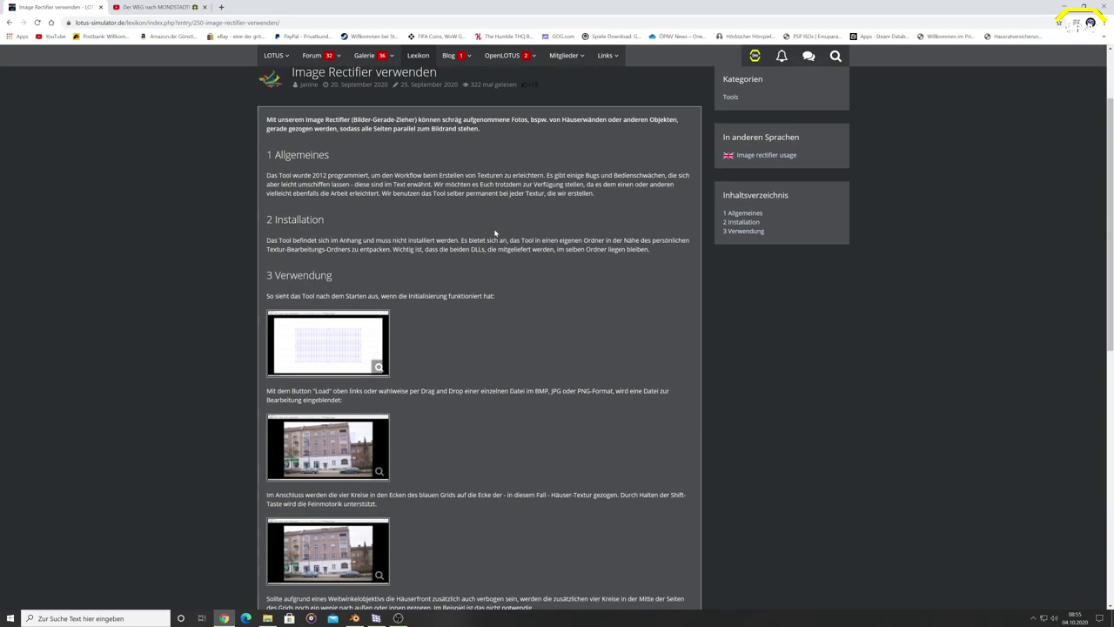
scroll(505, 241, down, 3)
scroll(514, 242, down, 7)
scroll(519, 242, up, 5)
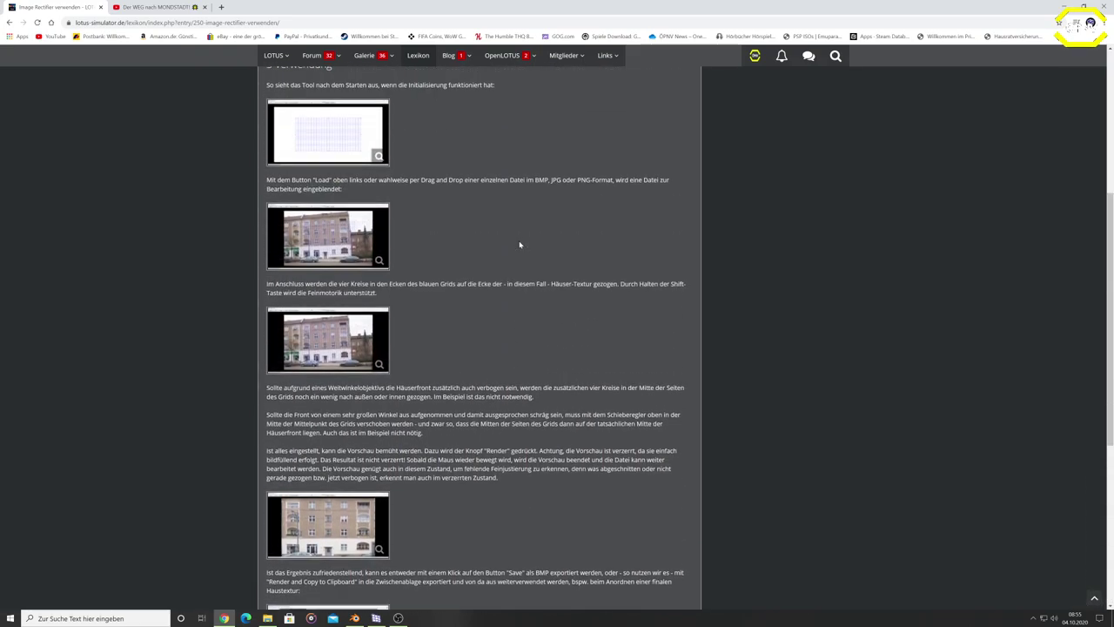
scroll(519, 242, up, 7)
scroll(519, 242, down, 8)
scroll(339, 281, down, 4)
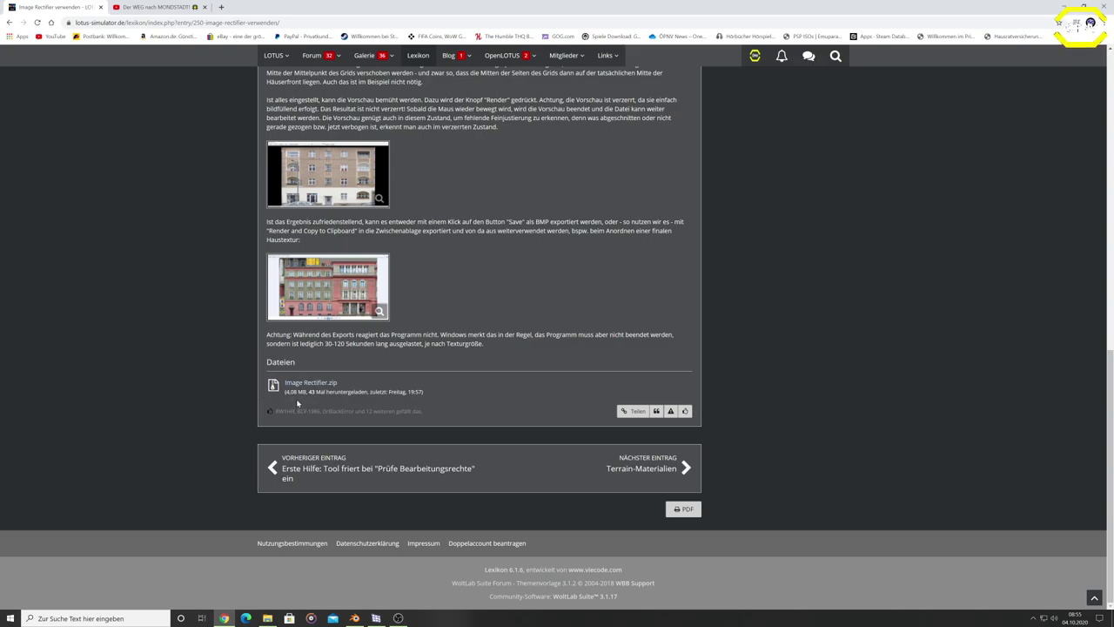
scroll(439, 353, up, 5)
scroll(505, 296, up, 5)
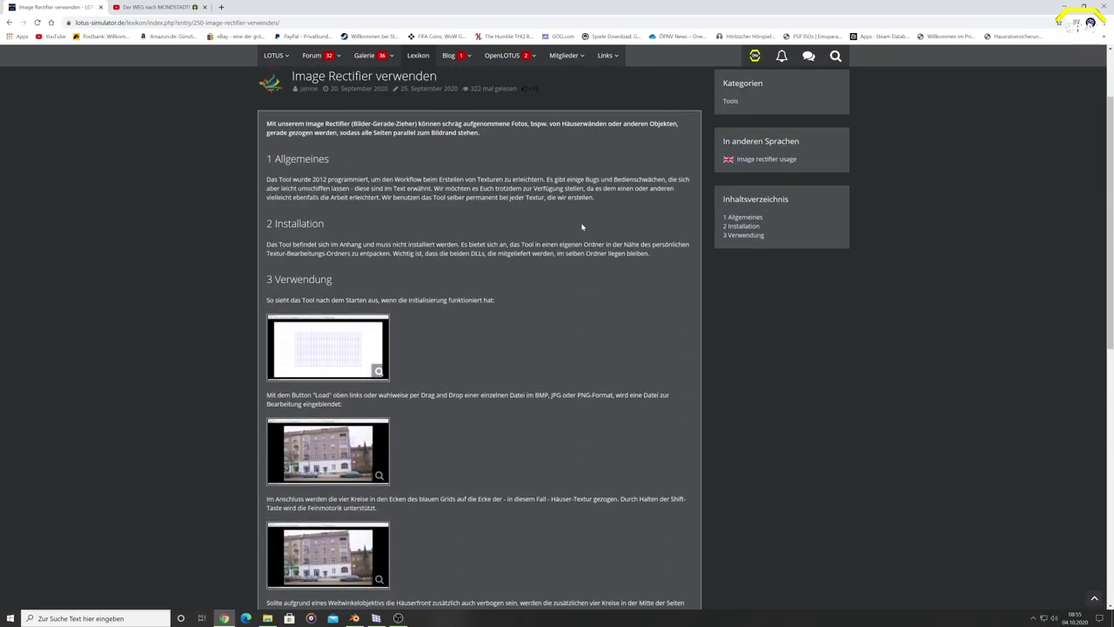
scroll(569, 245, up, 3)
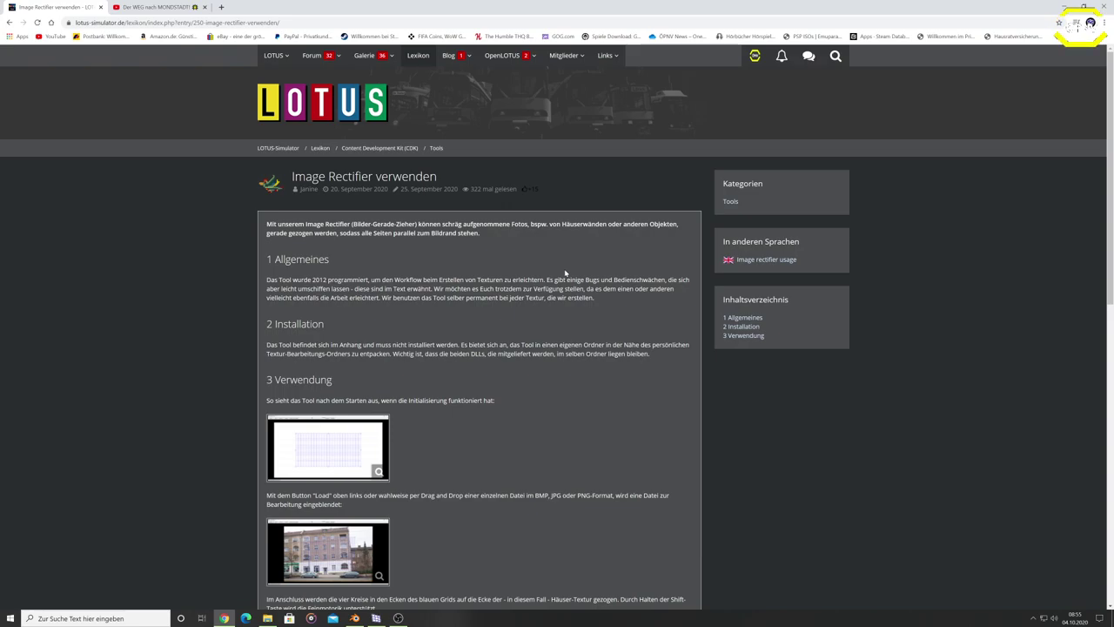
Enlarge the article's rectifier screenshot of the building photo, then switch back to Blender
click(331, 540)
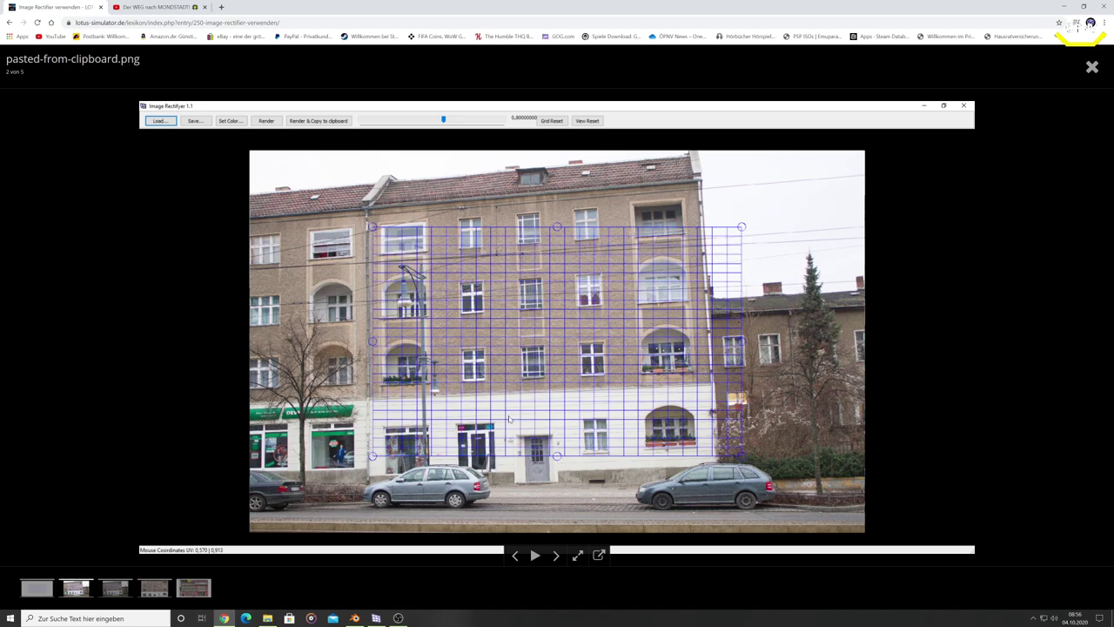
click(355, 618)
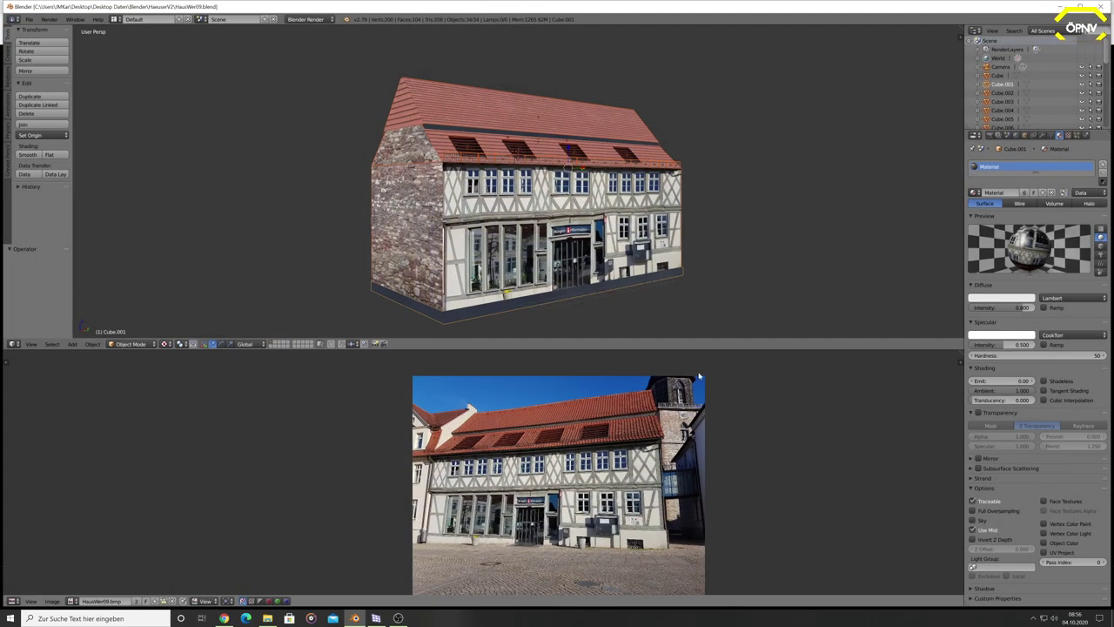
middle_drag(689, 302, 650, 299)
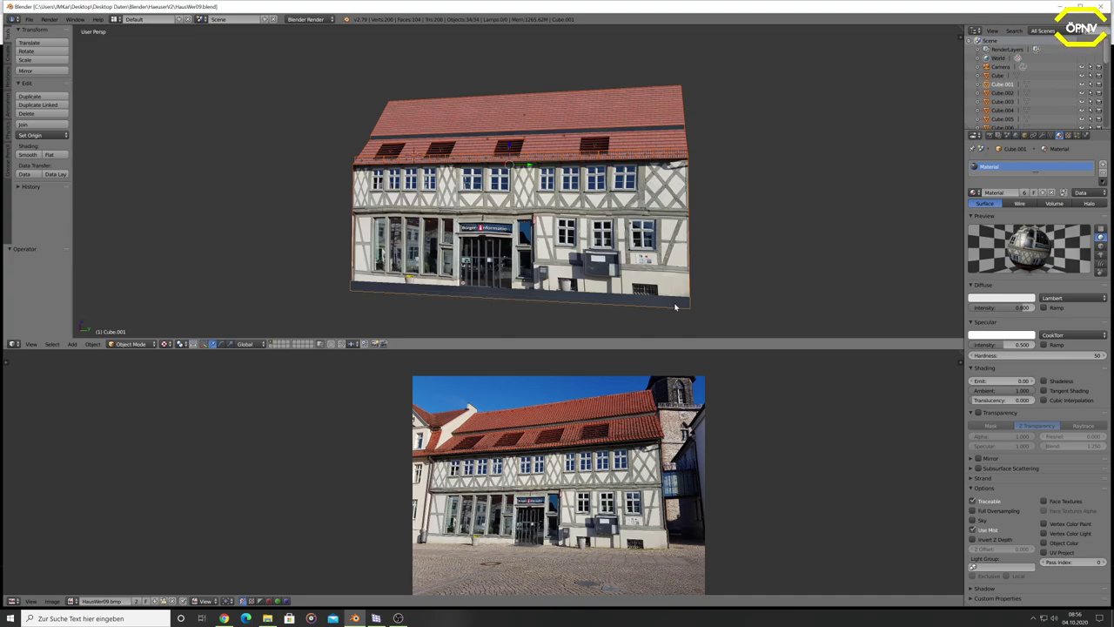
mouse_move(675, 307)
middle_down()
mouse_move(545, 235)
mouse_move(525, 239)
middle_up()
scroll(544, 235, up, 4)
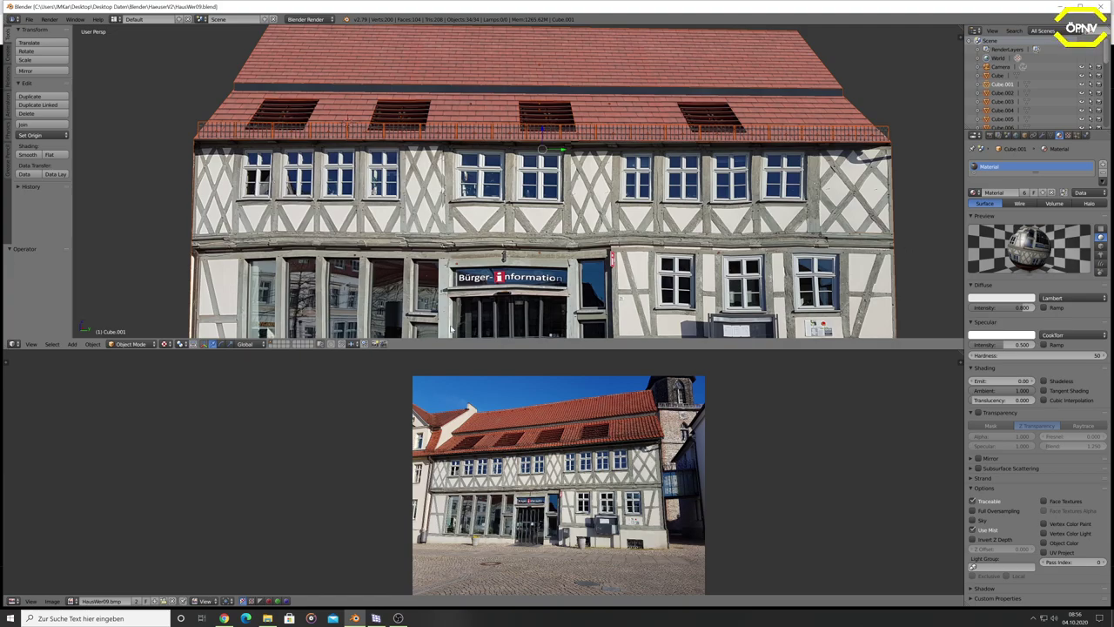
scroll(480, 469, up, 5)
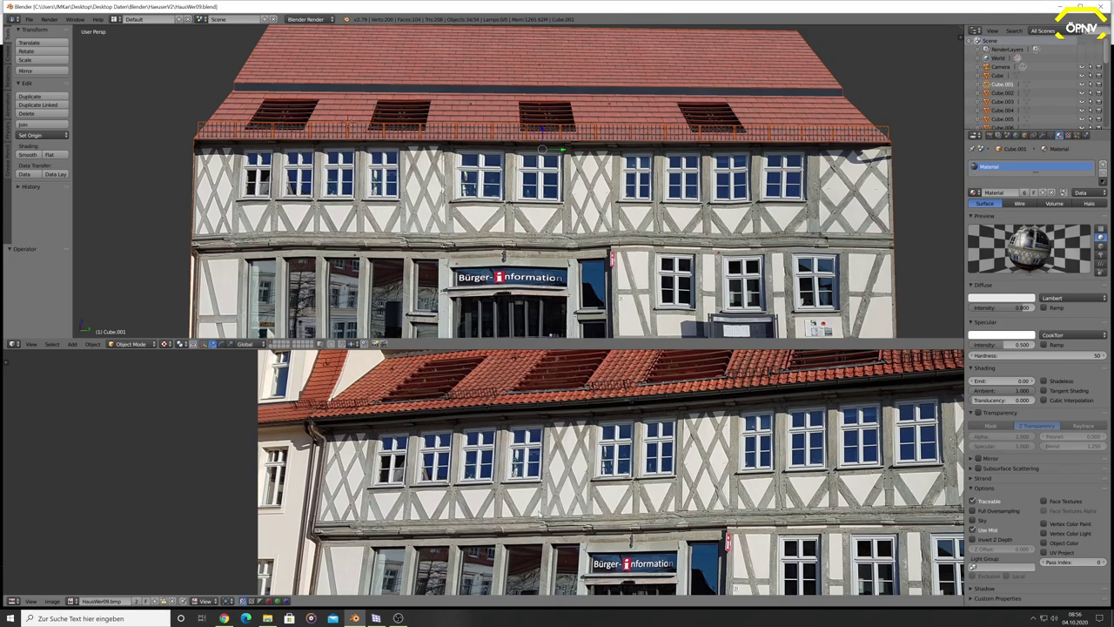
scroll(370, 520, down, 1)
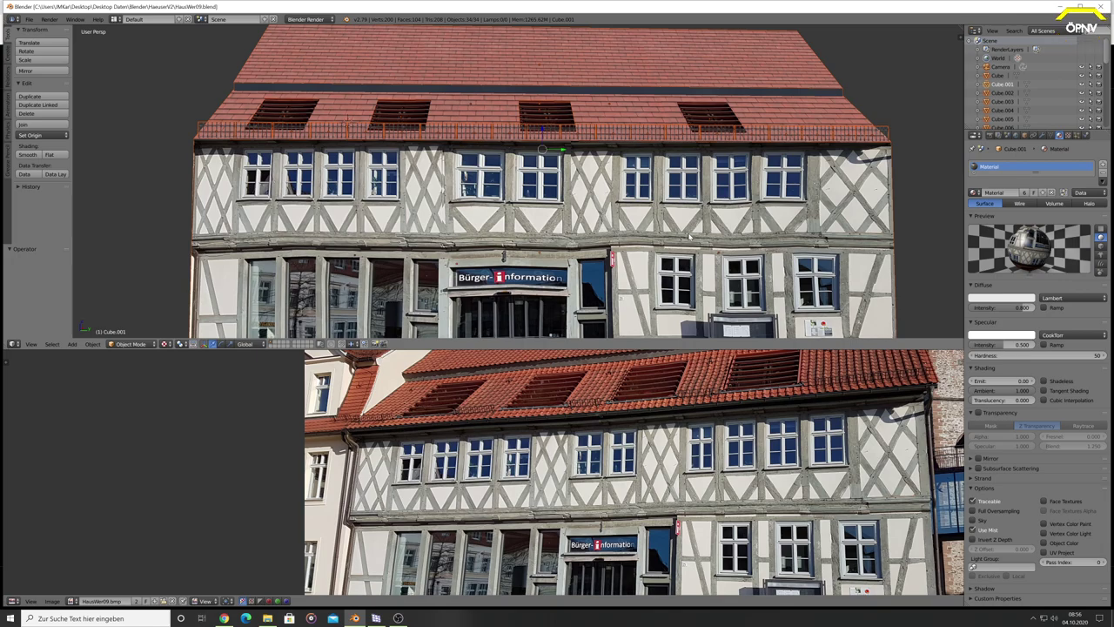
scroll(624, 267, down, 2)
scroll(662, 261, down, 1)
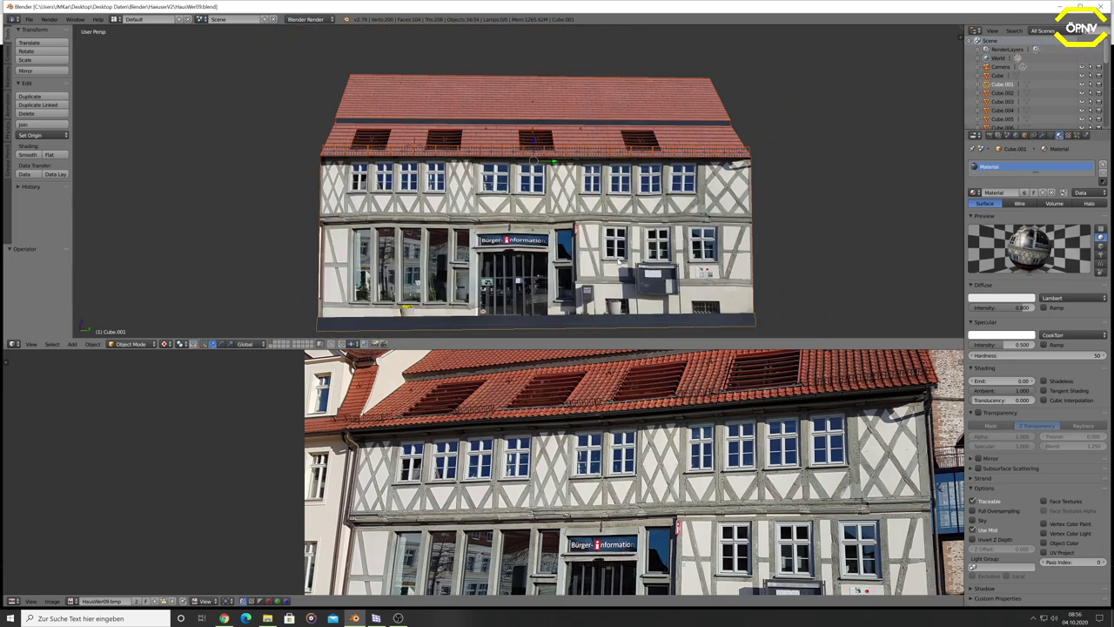
scroll(703, 258, up, 1)
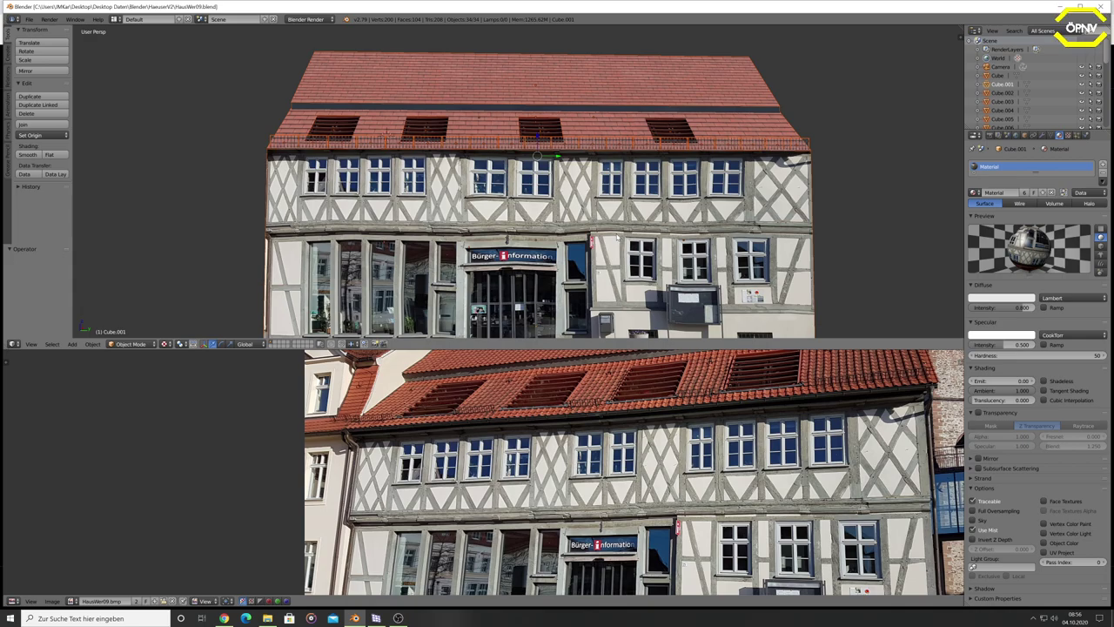
scroll(389, 273, down, 1)
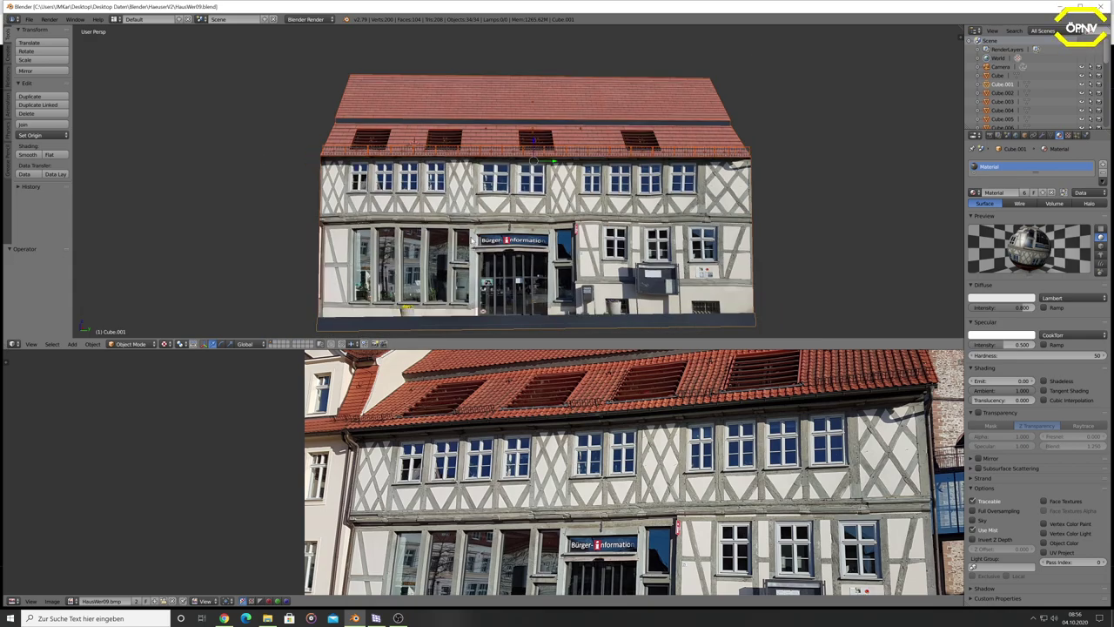
middle_drag(385, 218, 530, 263)
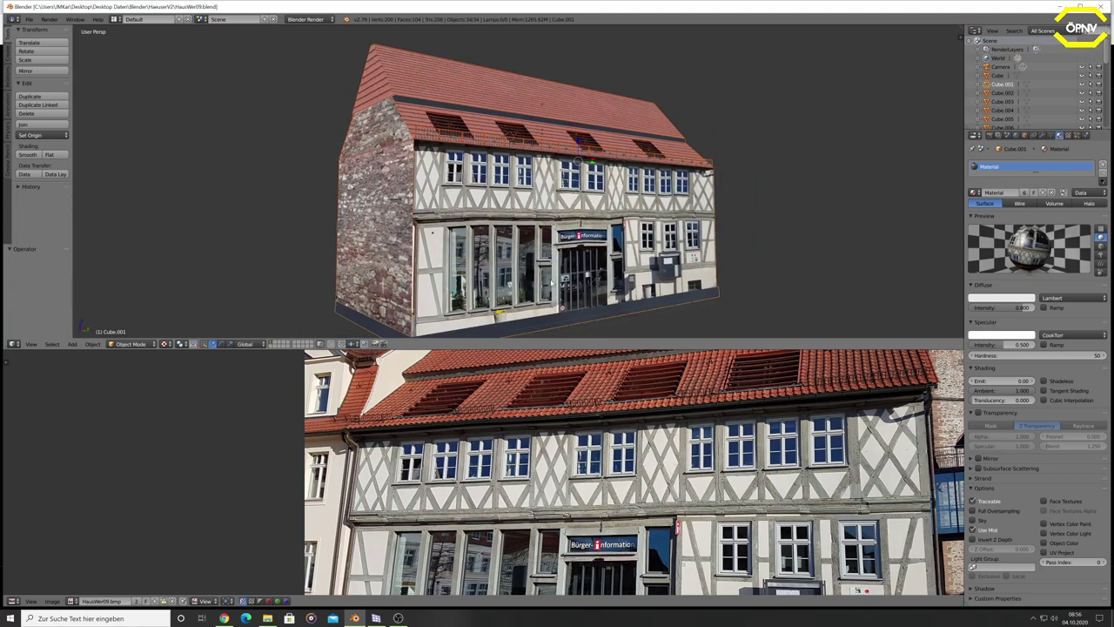
scroll(551, 283, down, 2)
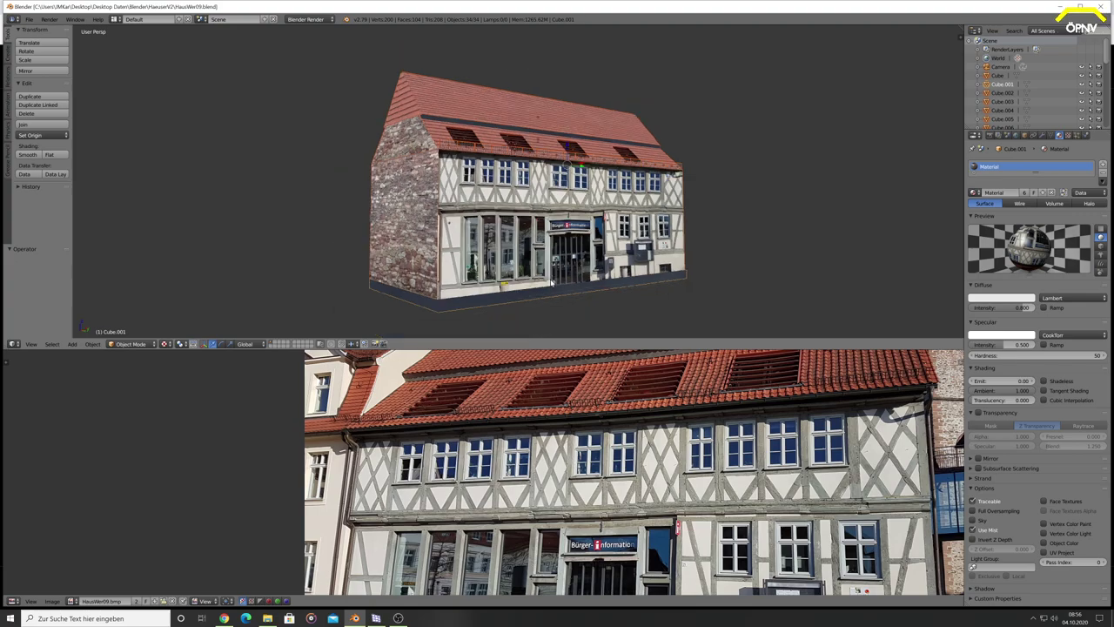
scroll(558, 269, down, 3)
mouse_move(557, 269)
middle_down()
mouse_move(515, 273)
mouse_move(539, 276)
middle_up()
scroll(539, 276, up, 3)
scroll(533, 274, up, 2)
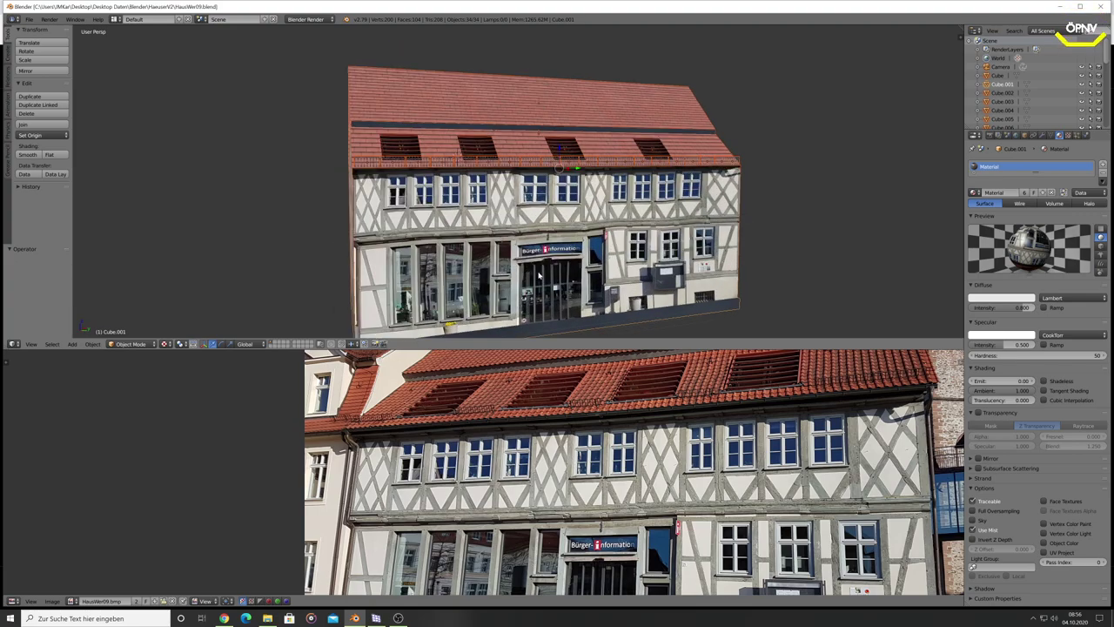
scroll(522, 270, up, 4)
scroll(514, 268, up, 2)
scroll(514, 267, down, 3)
middle_drag(514, 267, 490, 264)
scroll(490, 264, up, 2)
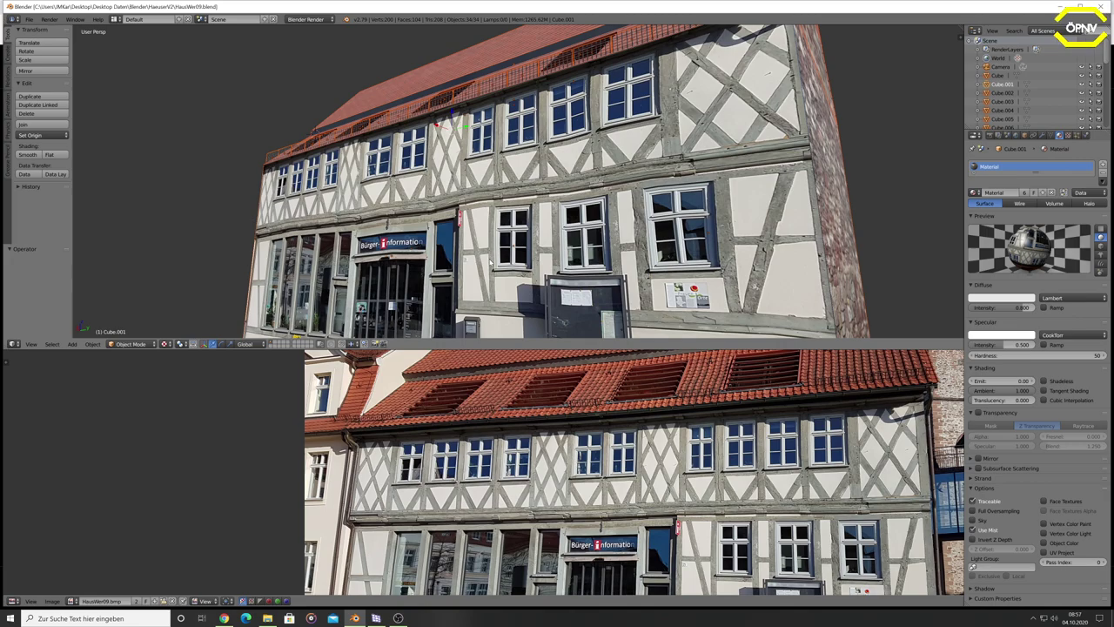
key(KP_Decimal)
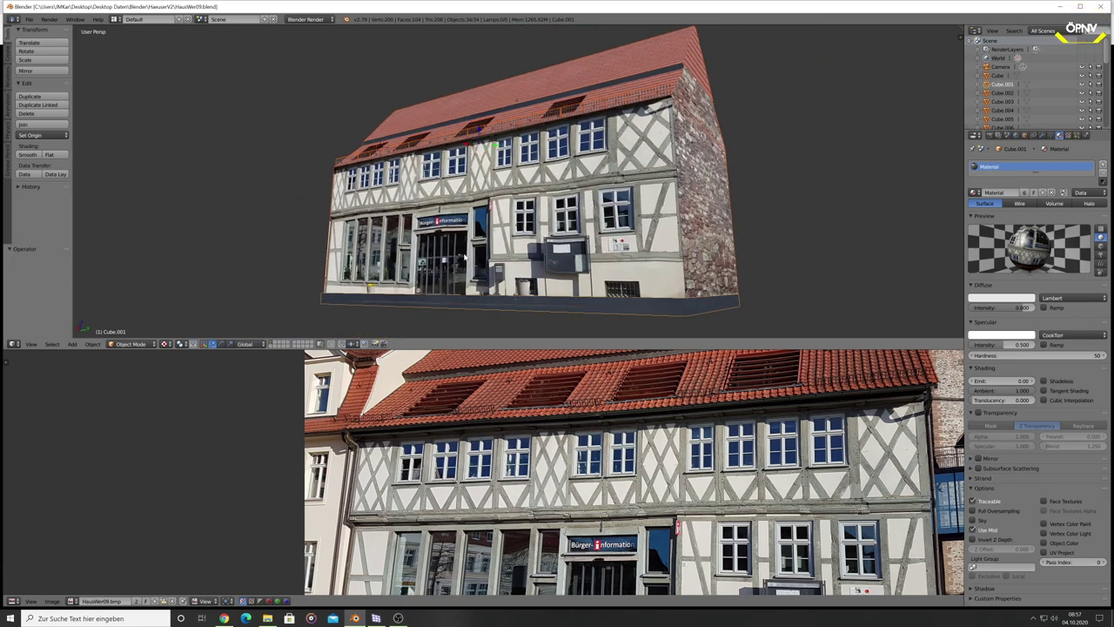
key(KP_1)
middle_drag(490, 265, 498, 269)
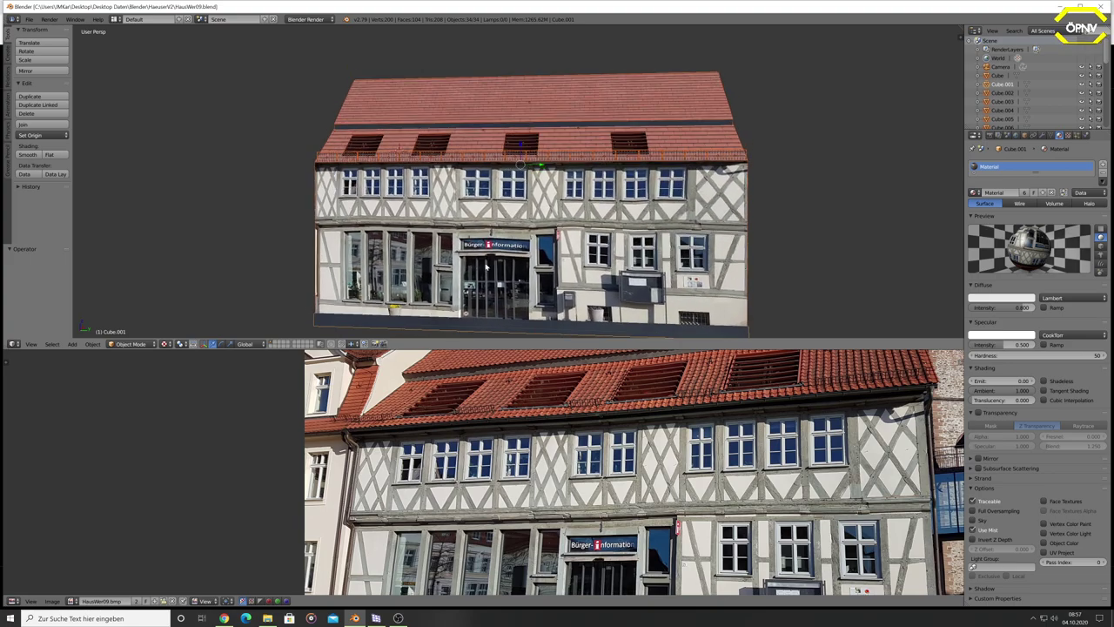
scroll(571, 443, down, 4)
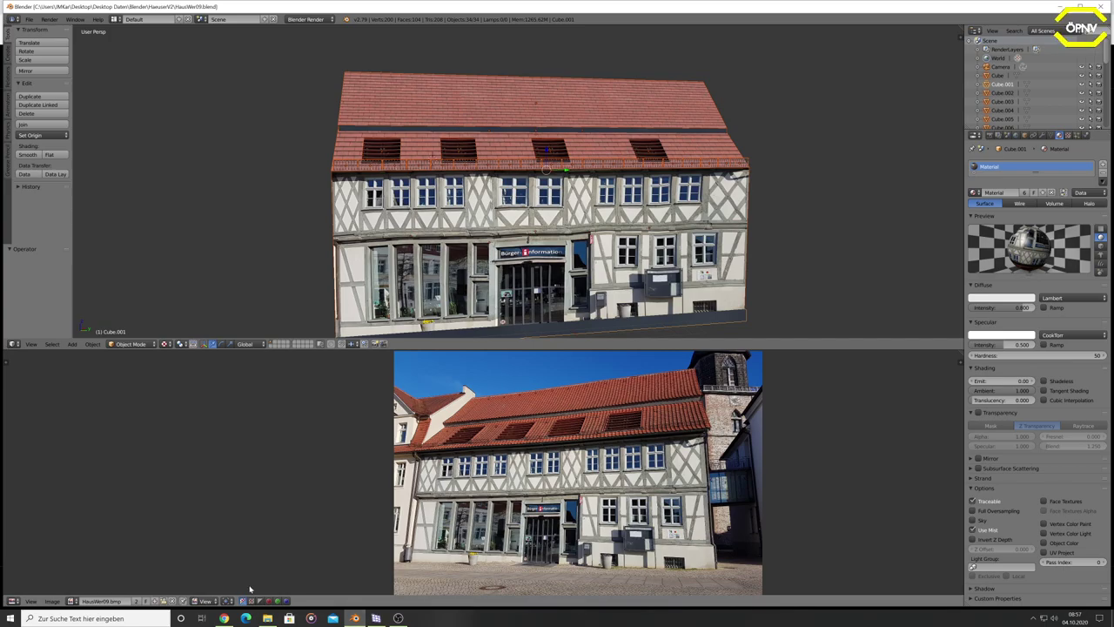
click(224, 618)
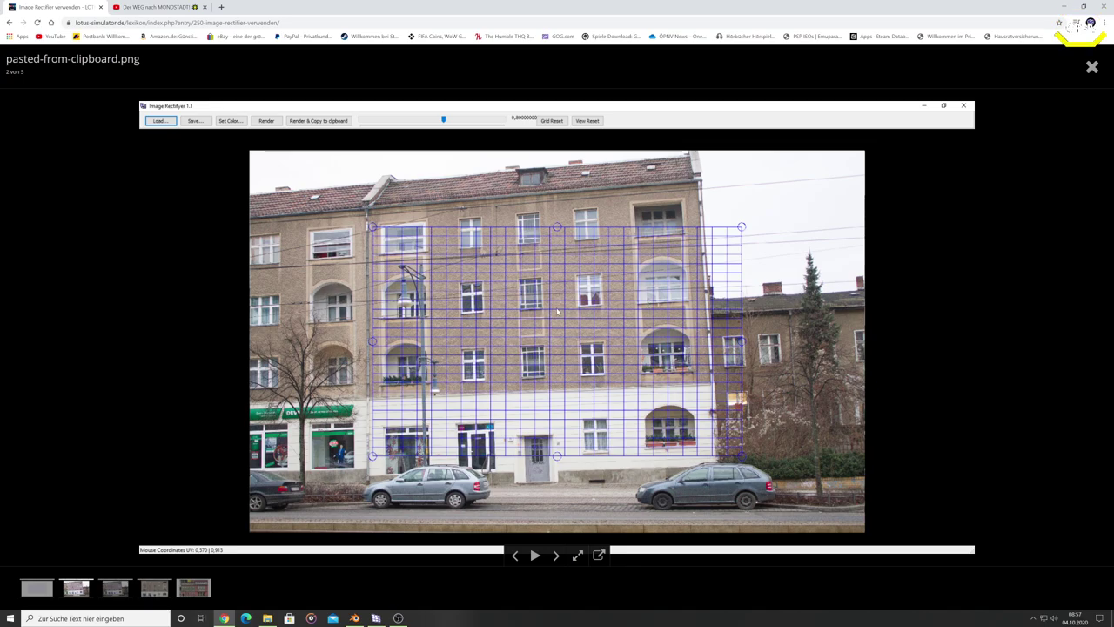
click(355, 618)
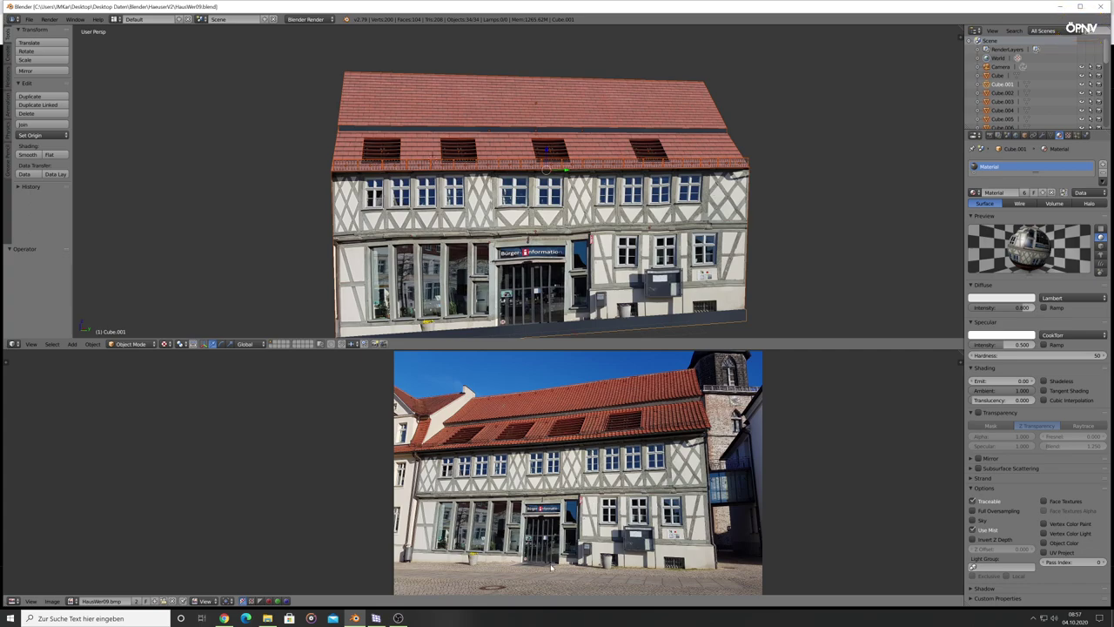
Select all 34 house objects and copy them to the buffer with Ctrl+C
middle_drag(618, 292, 606, 284)
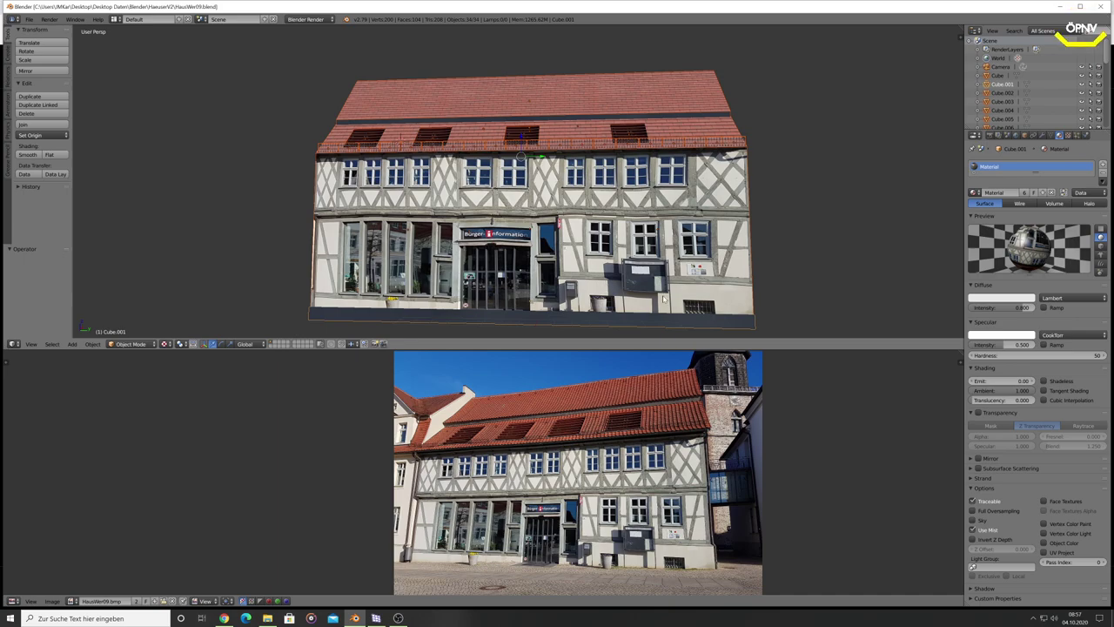
scroll(664, 298, down, 2)
scroll(627, 270, down, 3)
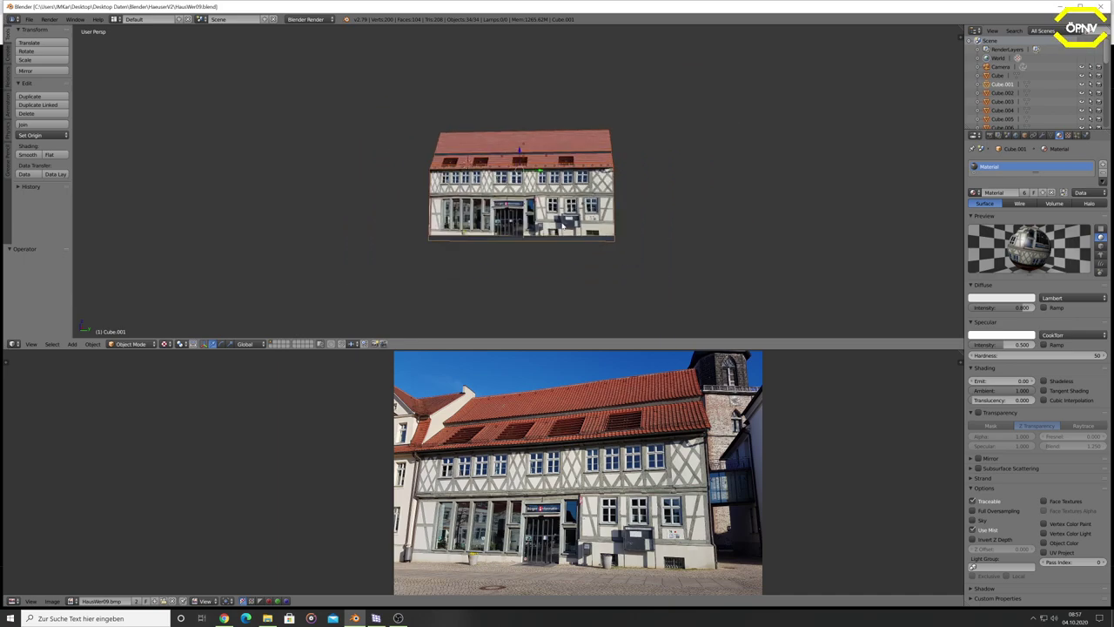
scroll(575, 233, up, 2)
key(a)
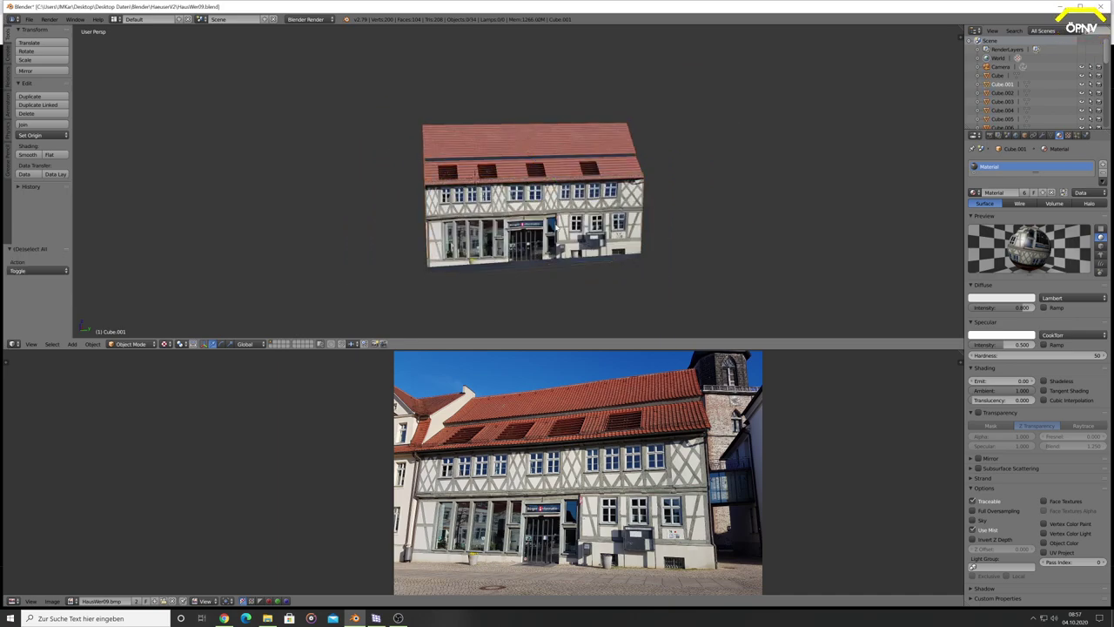
key(a)
key(ctrl+c)
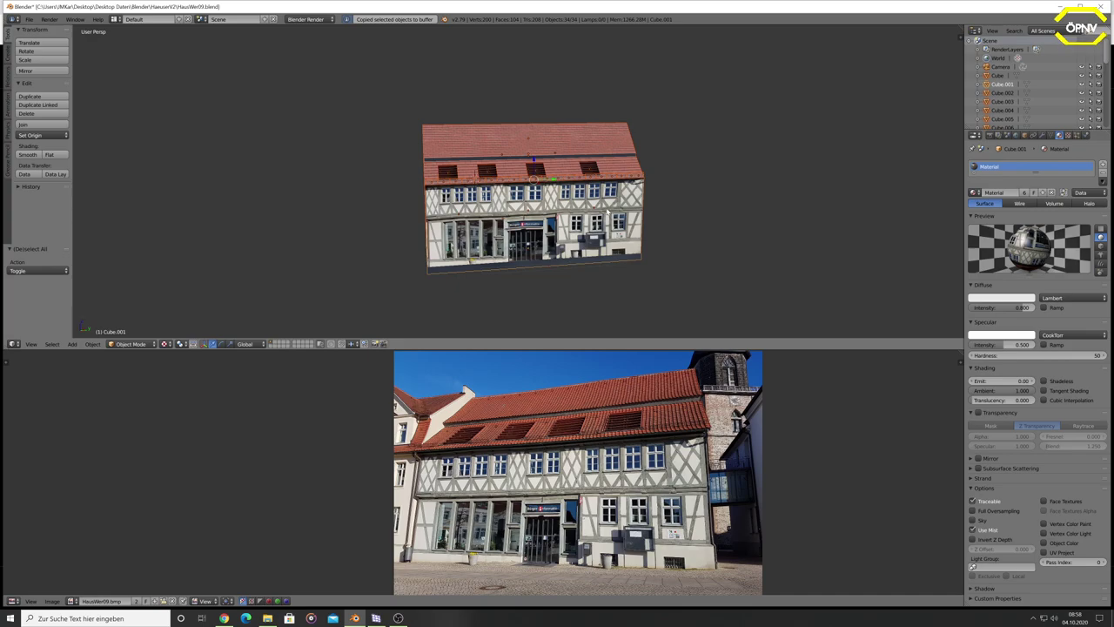
Paste a second copy of the house and move it 28.840 units along Y beside the original
key(ctrl+v)
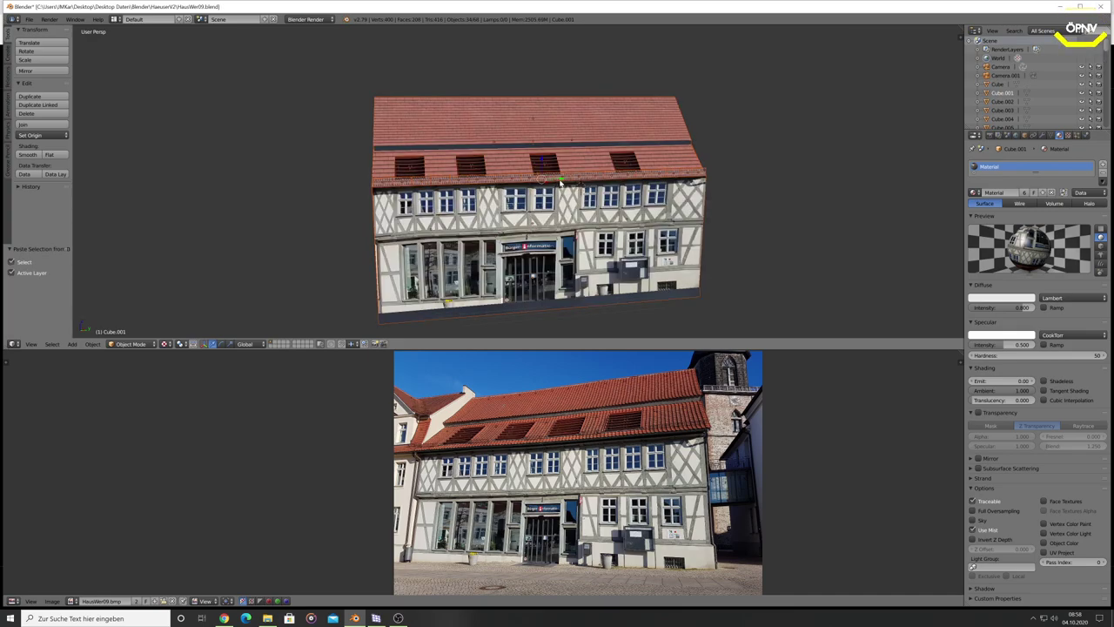
key(g)
key(y)
click(696, 256)
scroll(697, 257, down, 1)
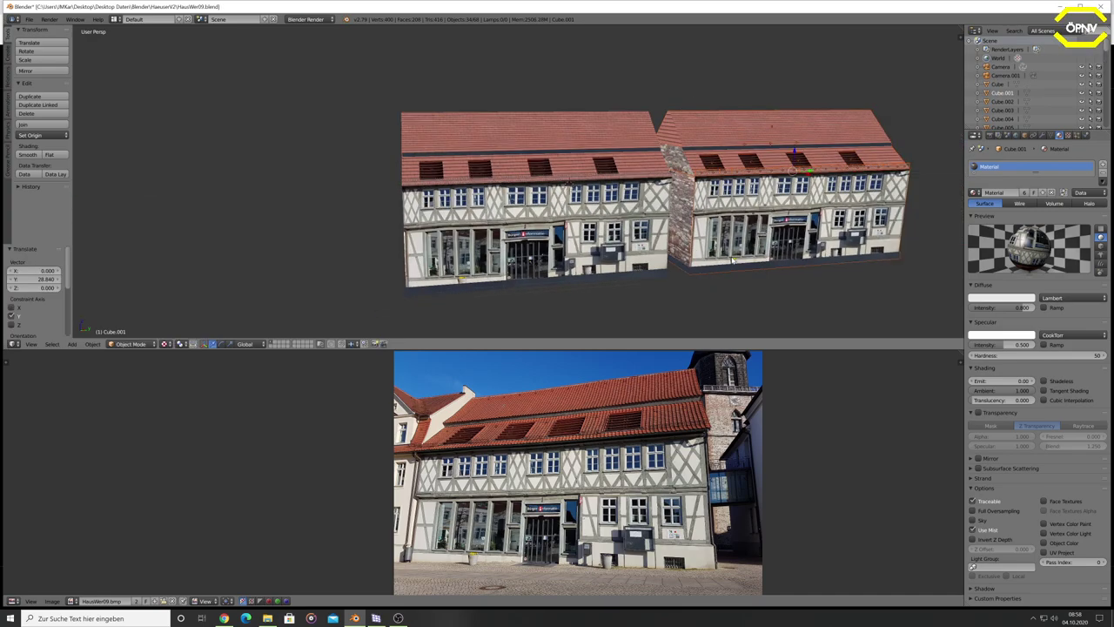
middle_drag(696, 257, 634, 254)
scroll(680, 261, up, 1)
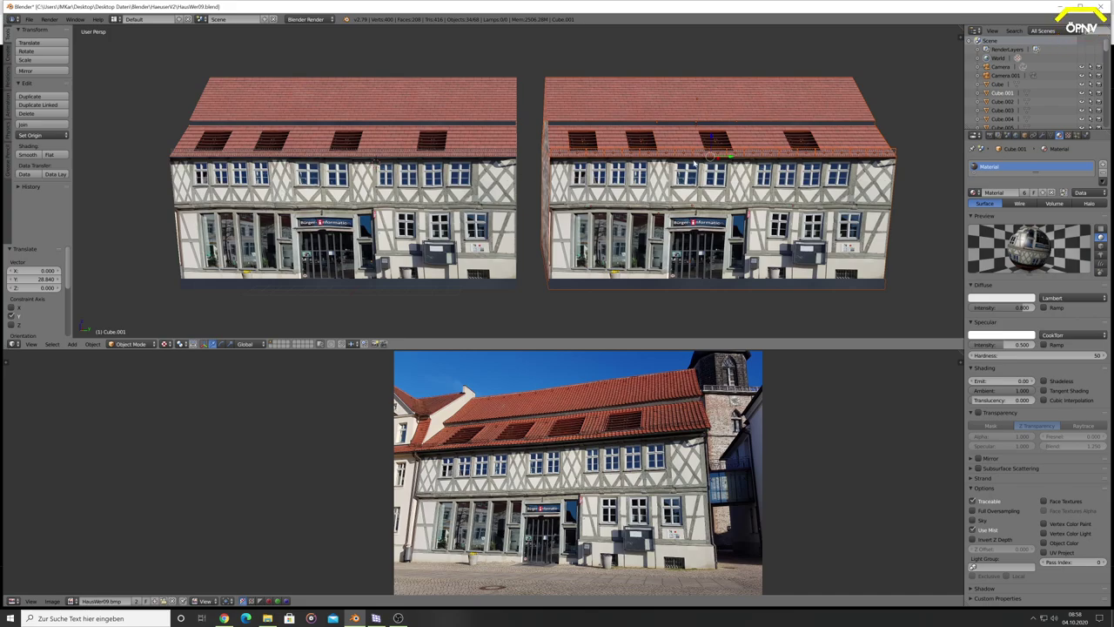
Select the duplicate house, enter Edit Mode, and select both parts of its front facade
right_click(348, 174)
right_click(674, 122)
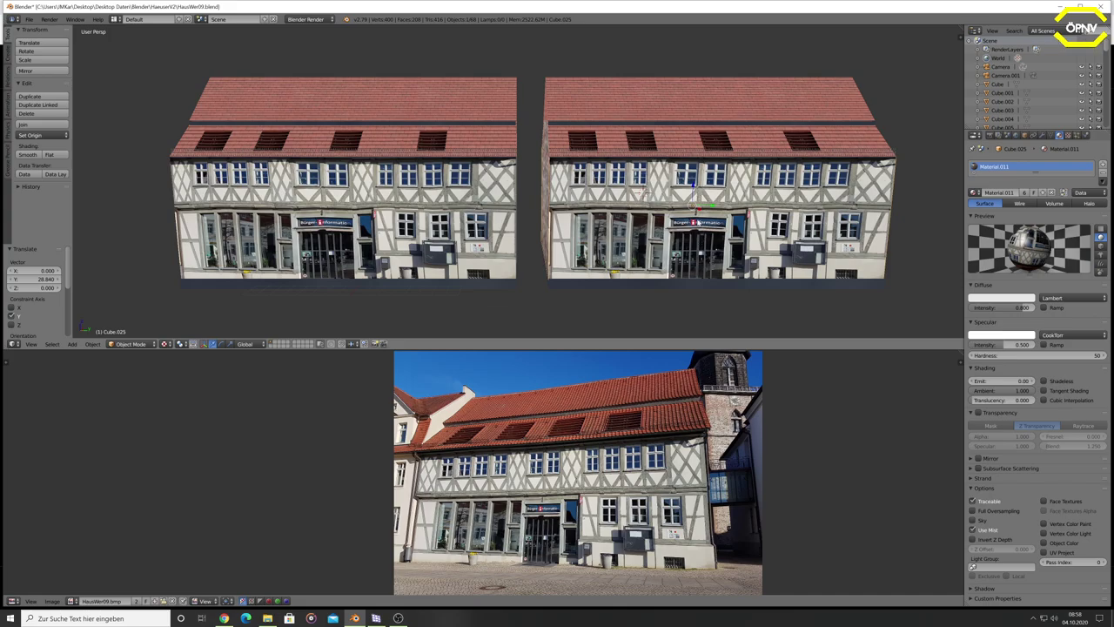
key(Tab)
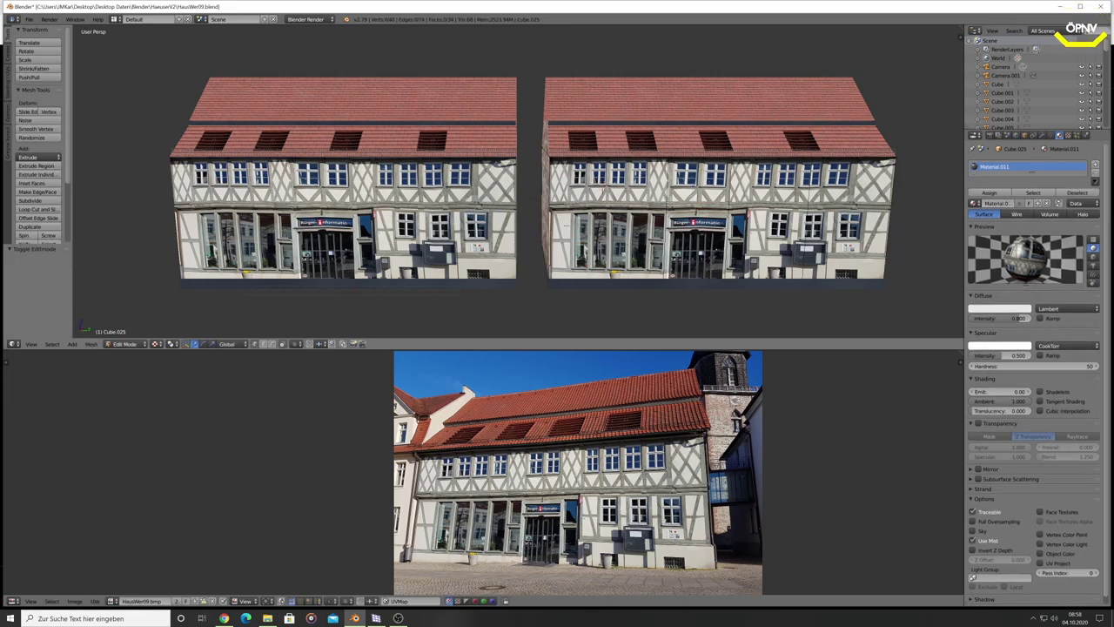
right_click(649, 198)
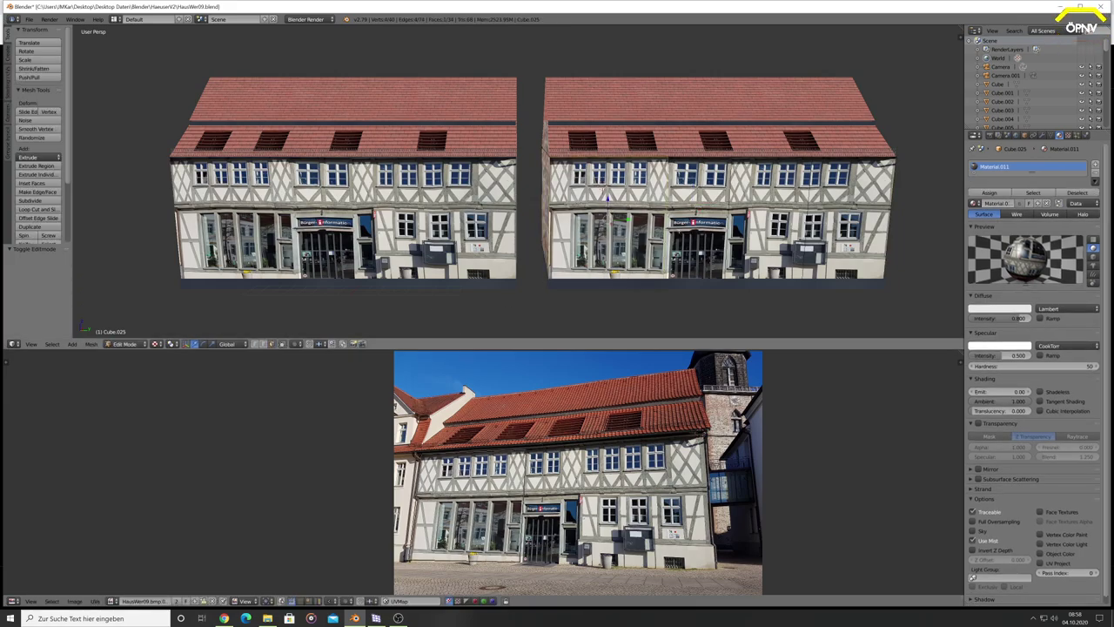
shift+right_click(740, 205)
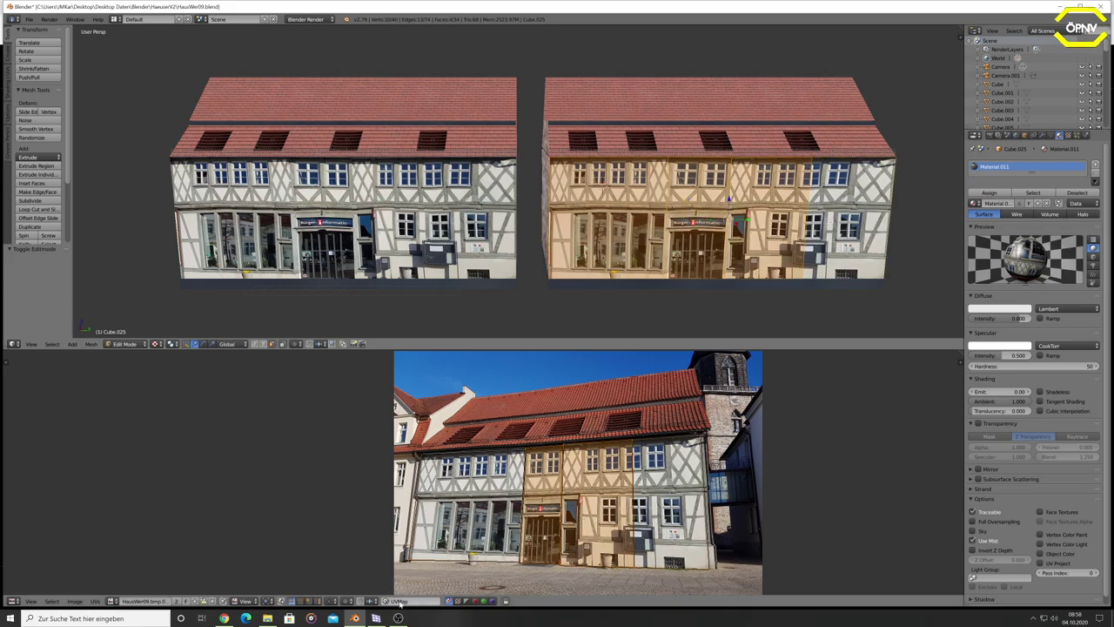
Unlink the photo texture from the copy's facade faces, then switch to the Image Rectifier
click(213, 600)
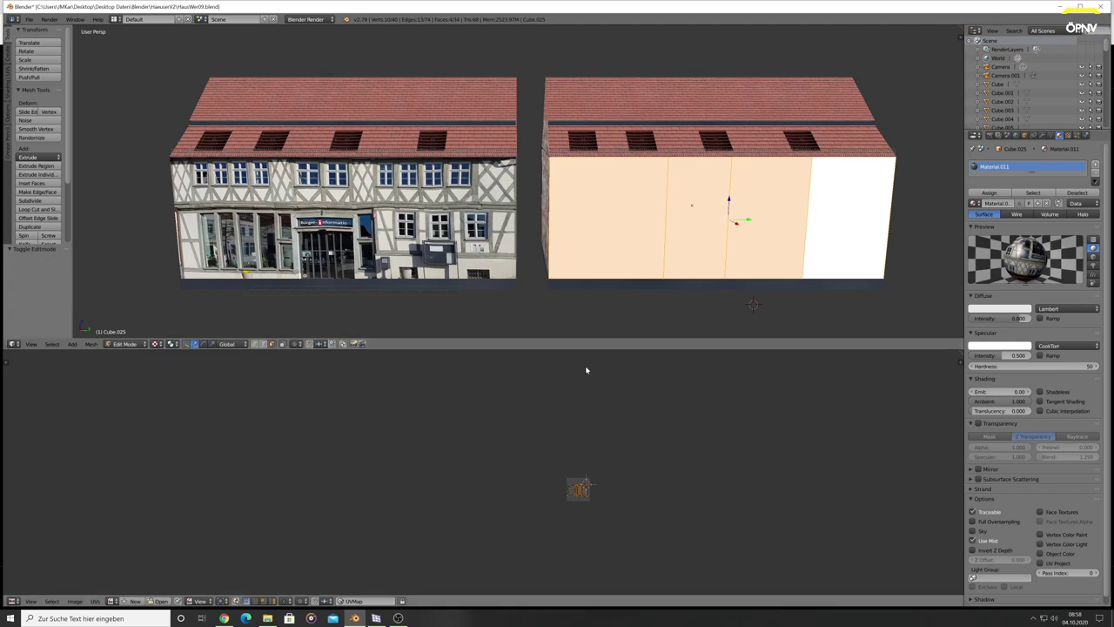
click(383, 620)
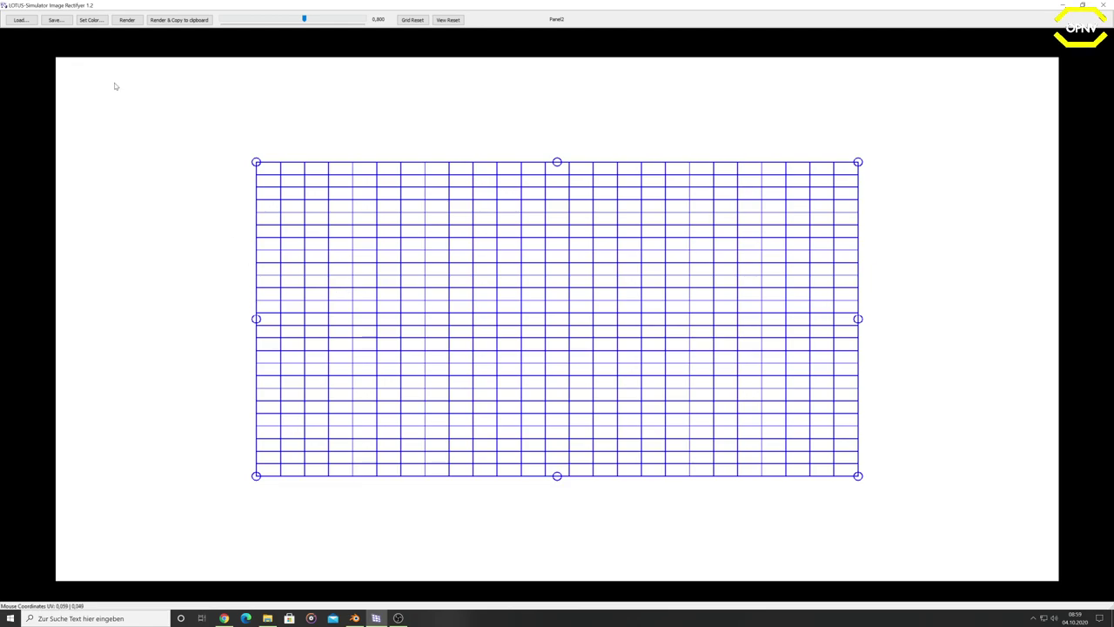
Load the HausWei09 facade photo into the Image Rectifier under the grid
click(20, 19)
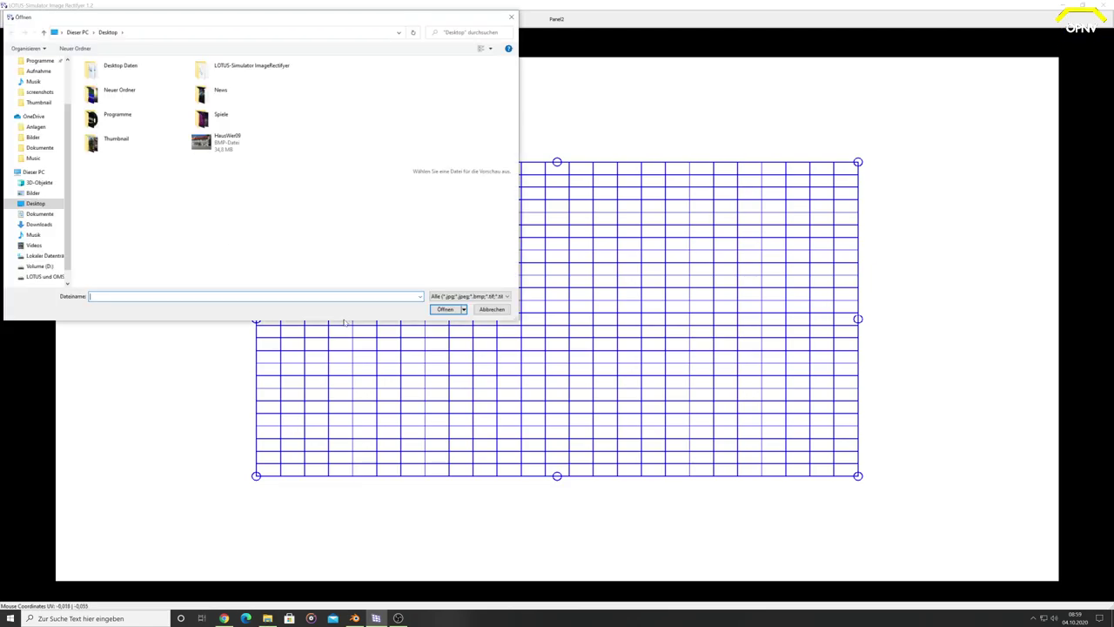
double_click(217, 141)
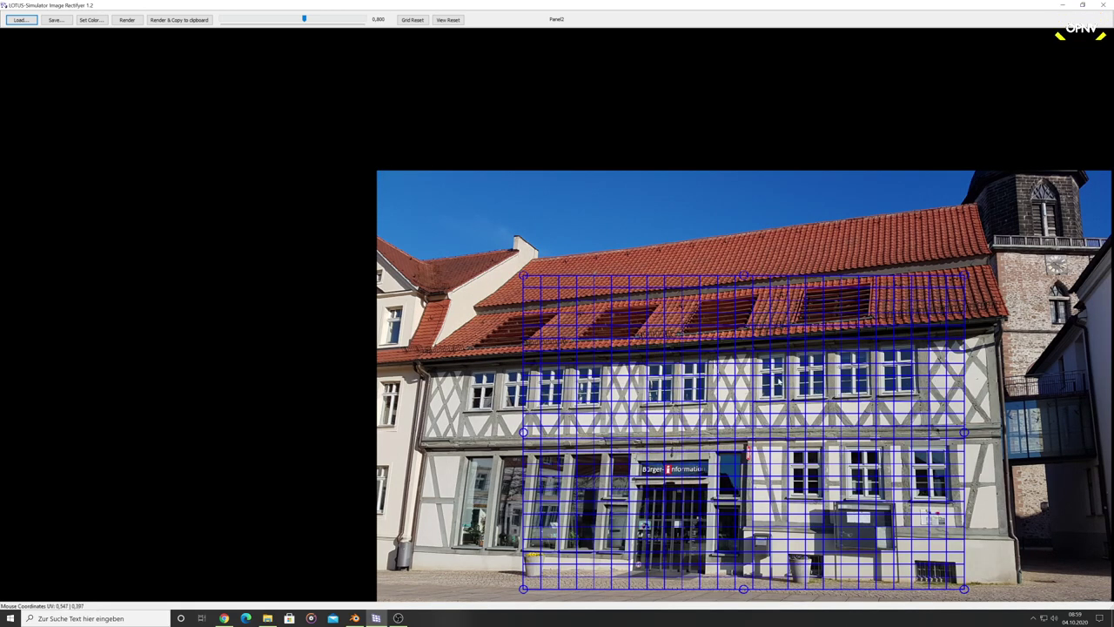
scroll(842, 397, down, 1)
scroll(842, 384, up, 1)
scroll(845, 340, down, 3)
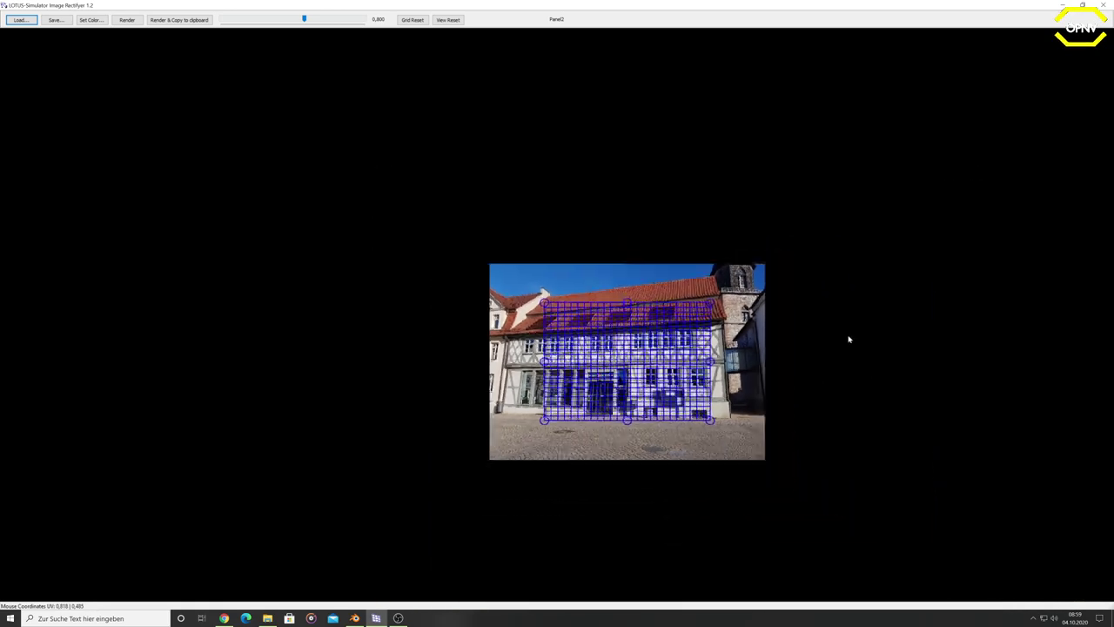
scroll(854, 426, up, 3)
scroll(854, 426, down, 3)
scroll(801, 331, up, 3)
Zoom and pan the facade photo so it fills the view
scroll(784, 314, down, 4)
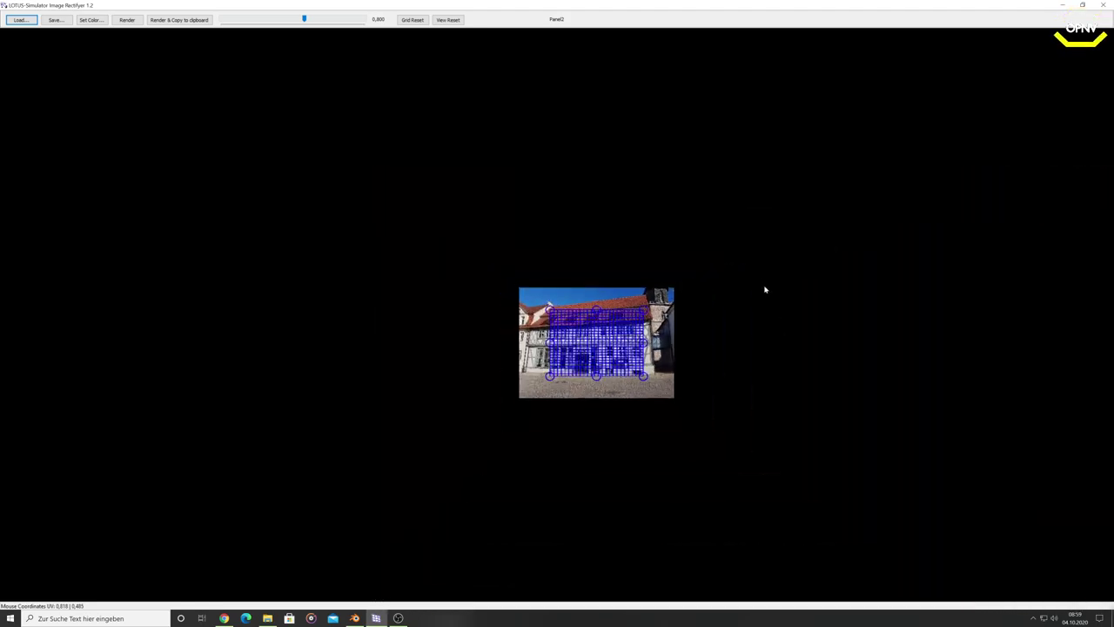
scroll(763, 288, up, 2)
scroll(782, 373, up, 3)
scroll(746, 319, down, 5)
scroll(746, 318, up, 2)
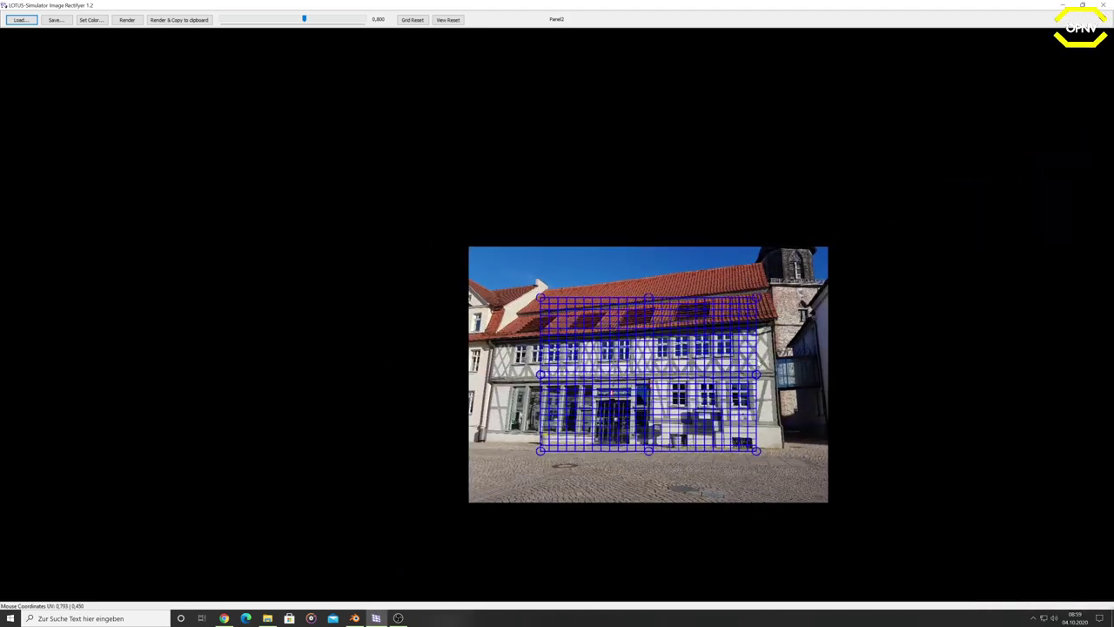
mouse_move(766, 329)
middle_down()
mouse_move(696, 380)
mouse_move(641, 242)
mouse_move(674, 372)
mouse_move(607, 231)
mouse_move(709, 340)
mouse_move(637, 292)
mouse_move(694, 302)
middle_up()
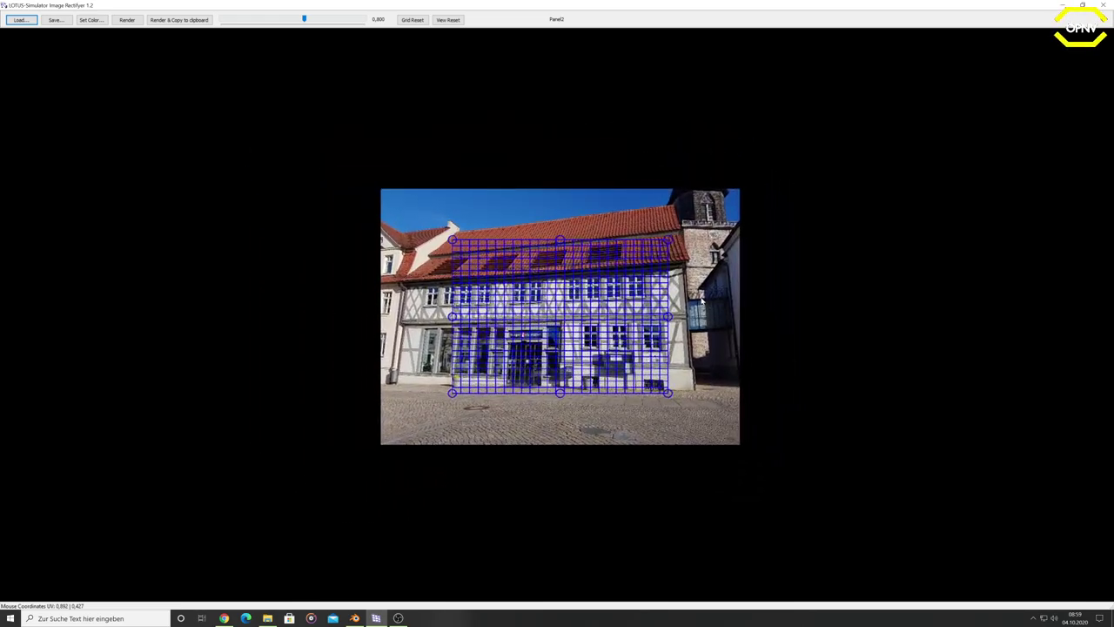
scroll(707, 307, up, 1)
scroll(709, 322, up, 2)
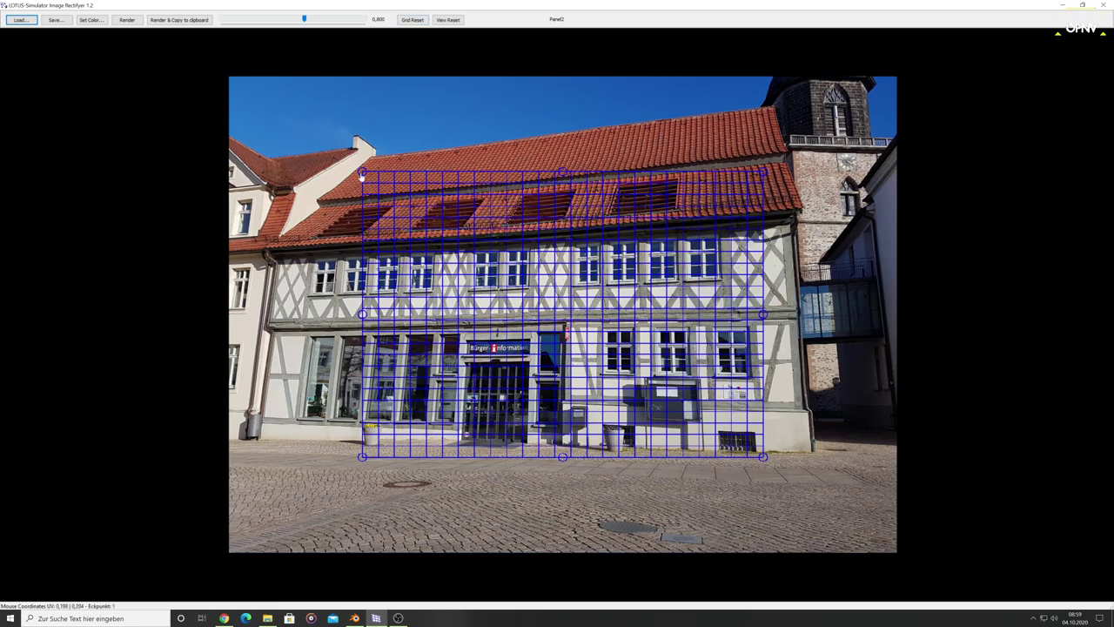
Drag the left grid corners, then reset the grid to an undistorted rectangle
drag(363, 173, 286, 259)
mouse_move(362, 457)
mouse_down()
mouse_move(363, 394)
mouse_move(307, 407)
mouse_up()
click(413, 19)
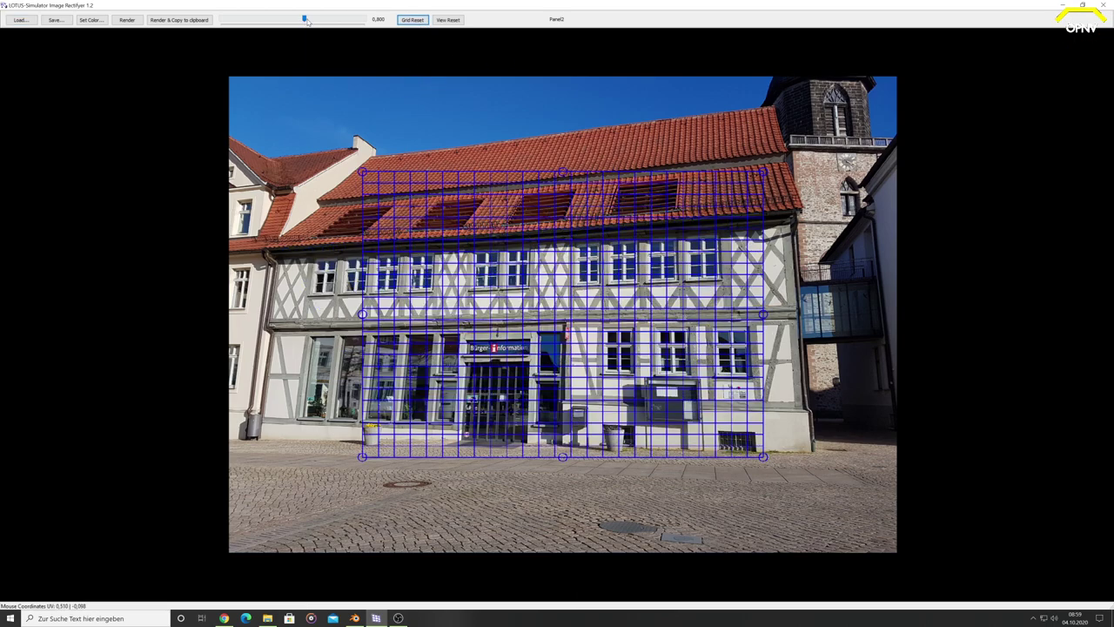
mouse_move(305, 19)
mouse_down()
mouse_move(272, 19)
mouse_move(306, 19)
mouse_up()
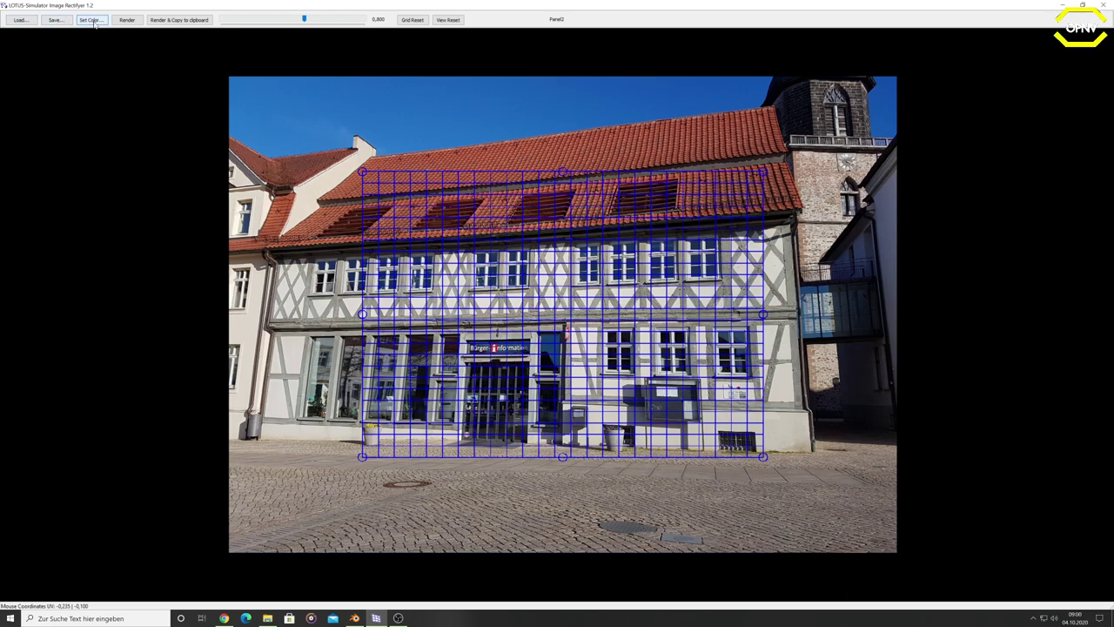
click(91, 20)
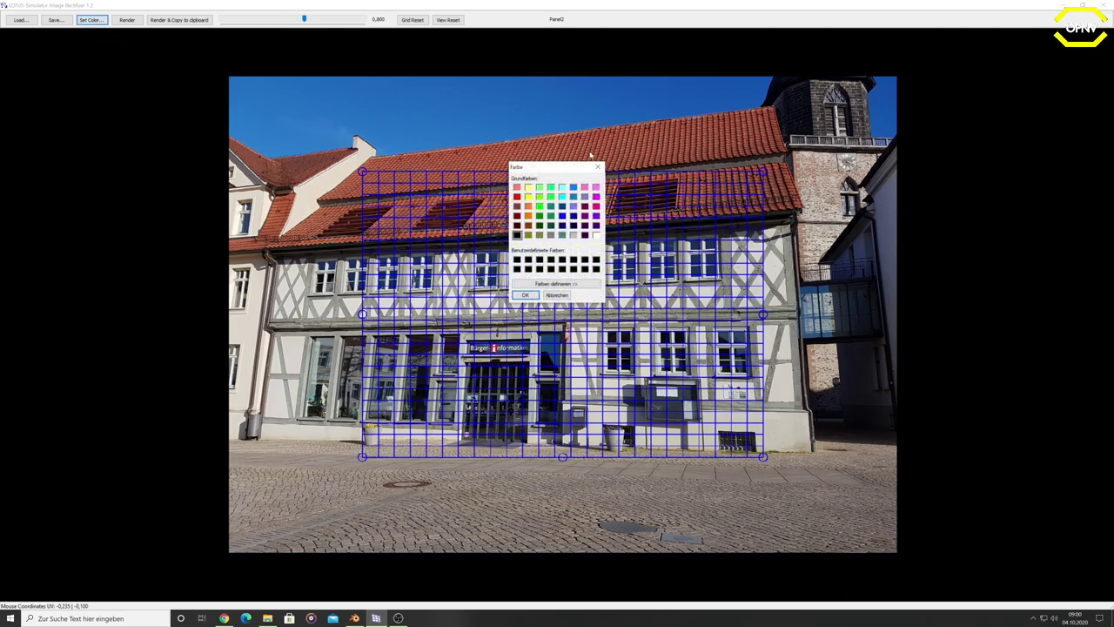
click(598, 166)
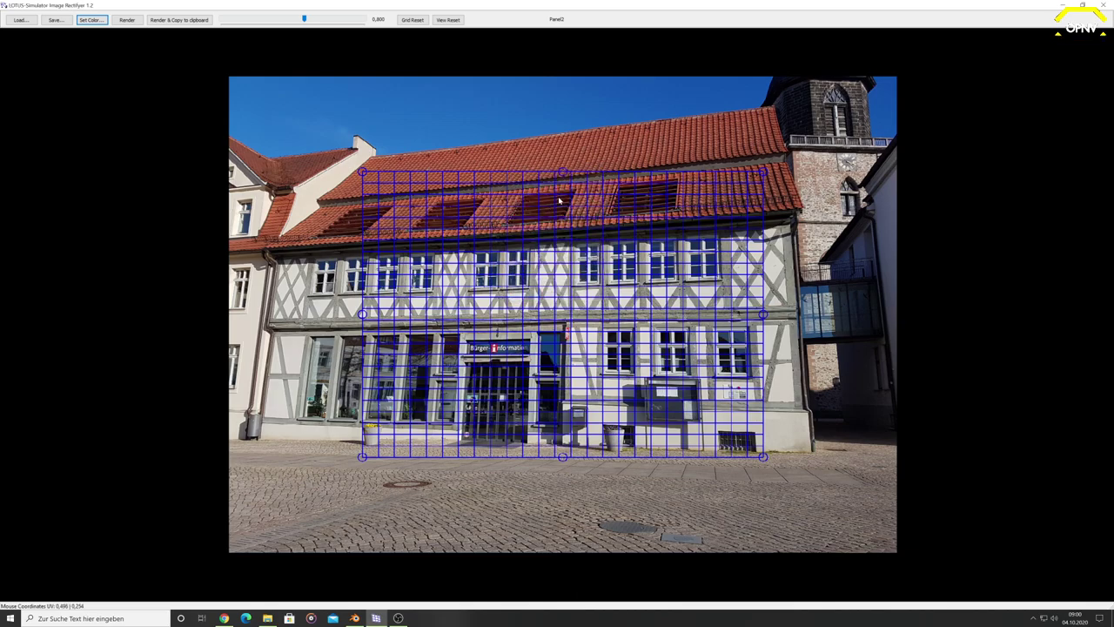
click(131, 21)
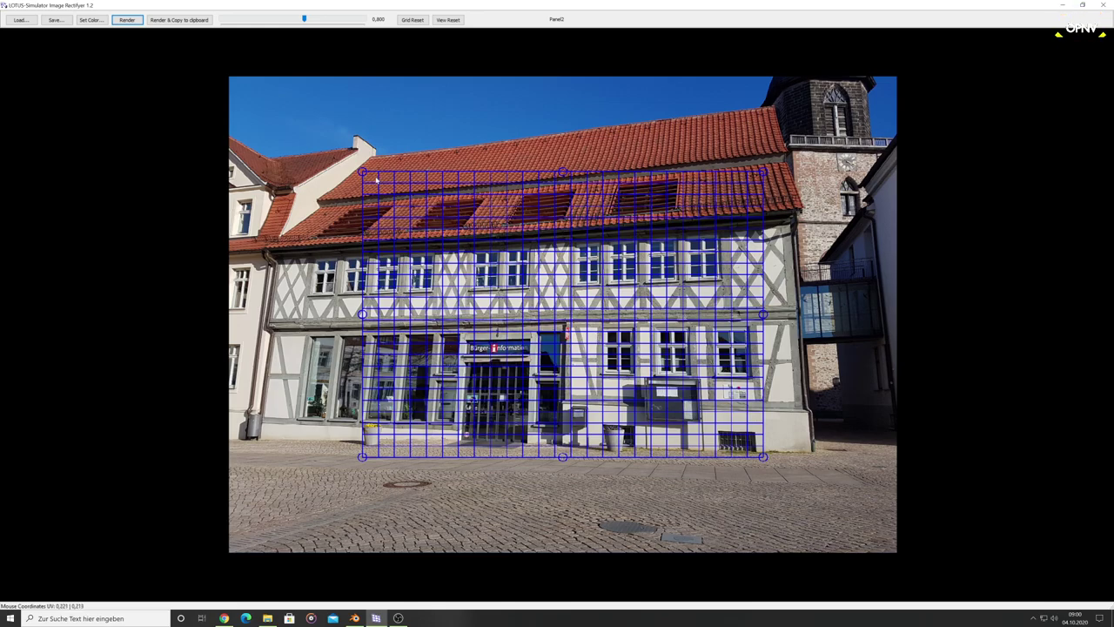
Fit all four grid corners onto the facade corners and render the straightened front view
drag(361, 173, 276, 258)
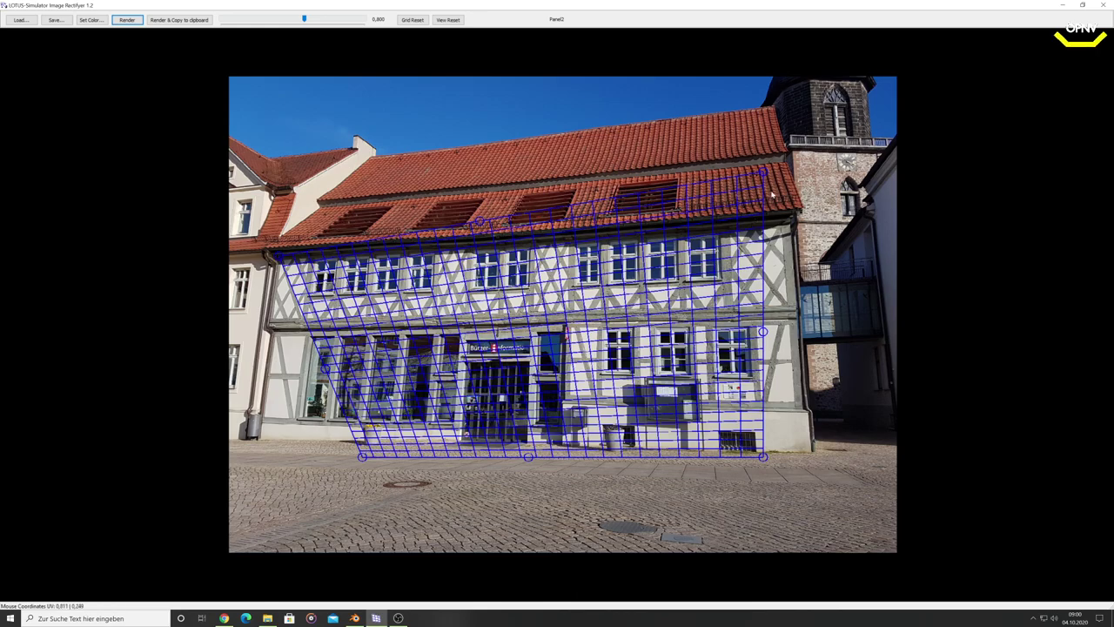
drag(763, 172, 792, 228)
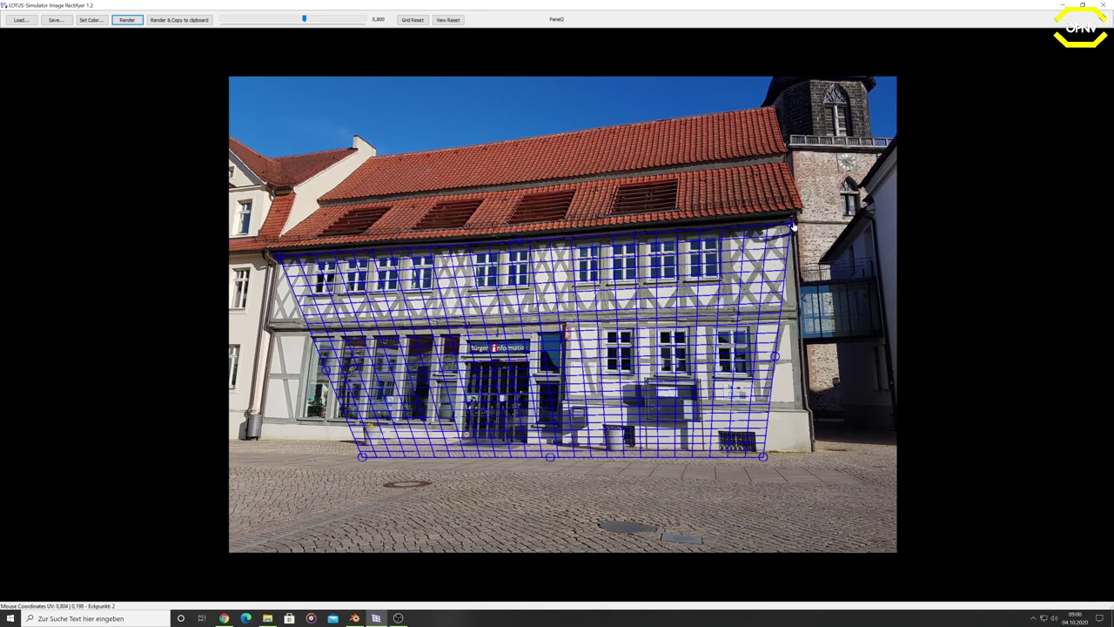
drag(763, 455, 803, 451)
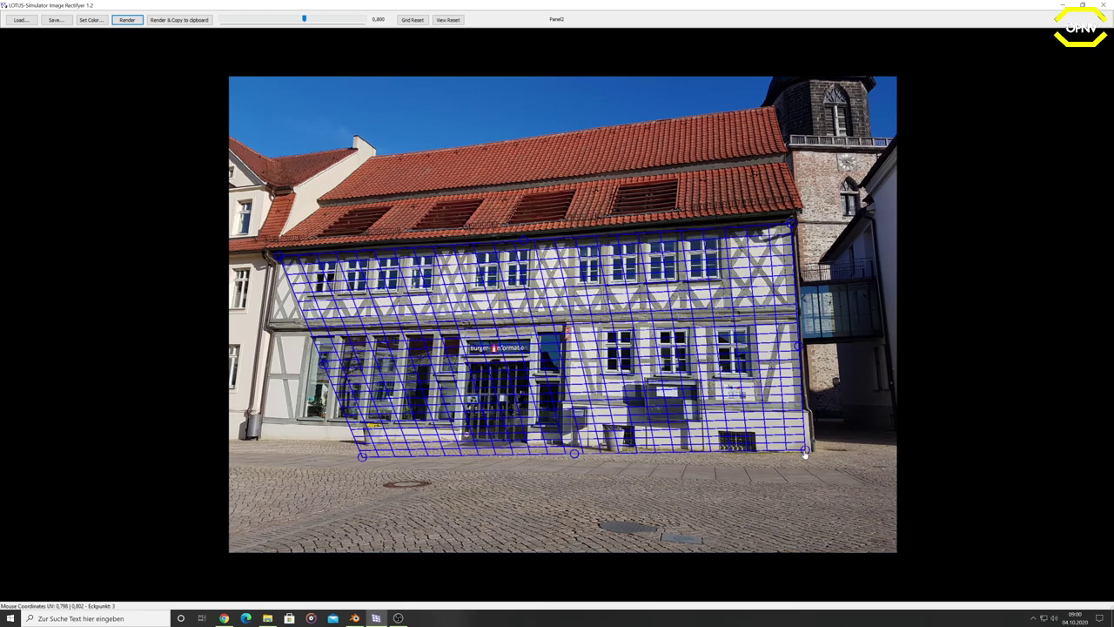
drag(360, 457, 259, 442)
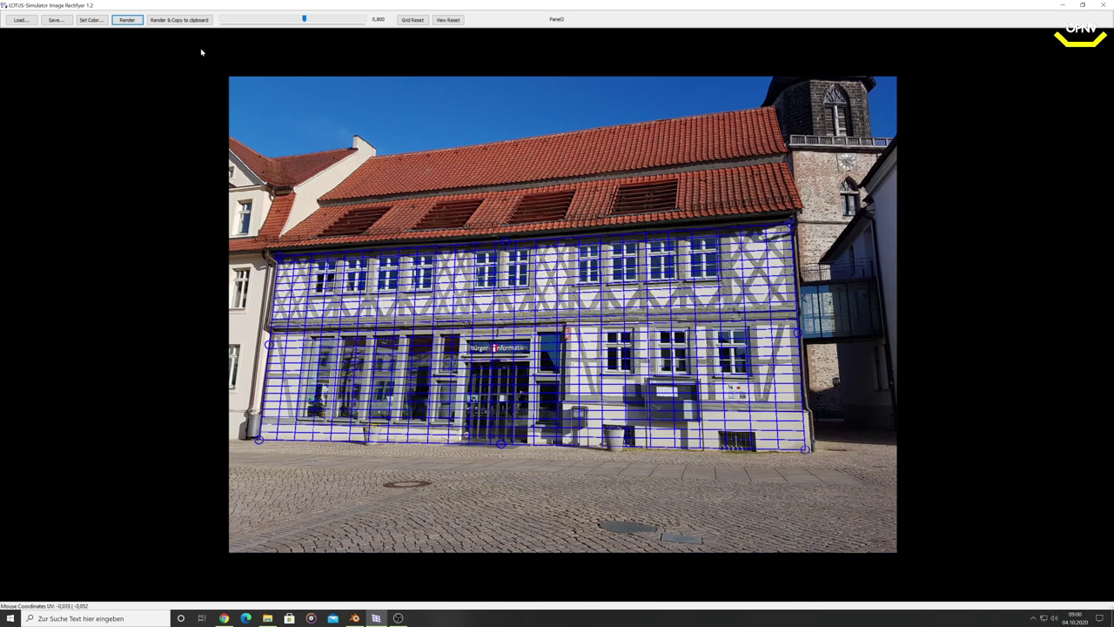
click(128, 20)
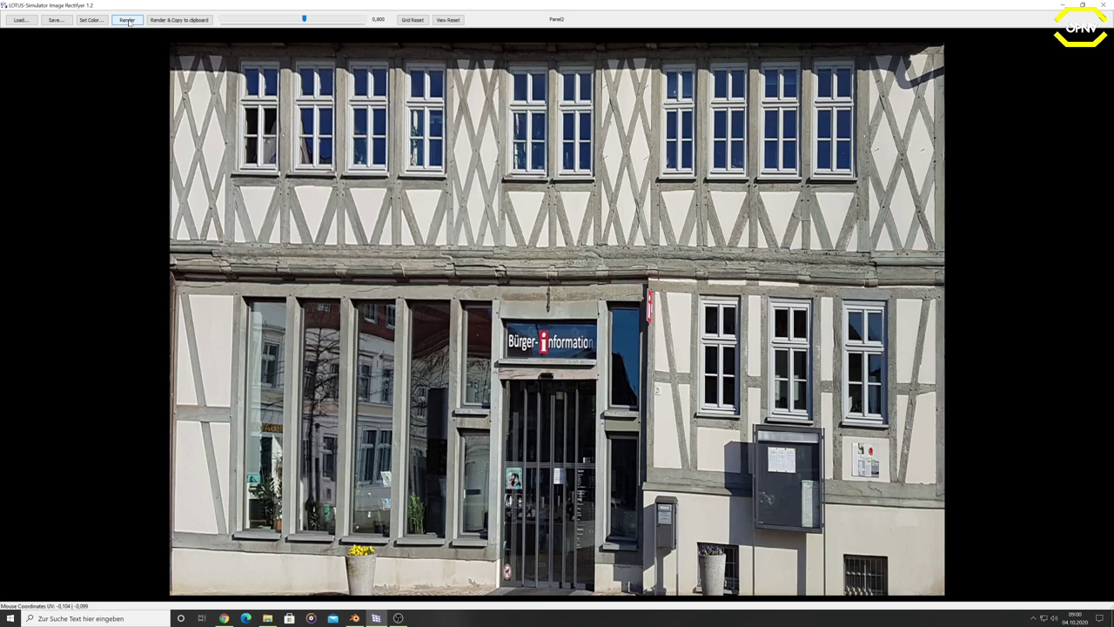
Fine-tune the bottom-left and bottom-right grid corners, re-rendering to check the facade
click(128, 20)
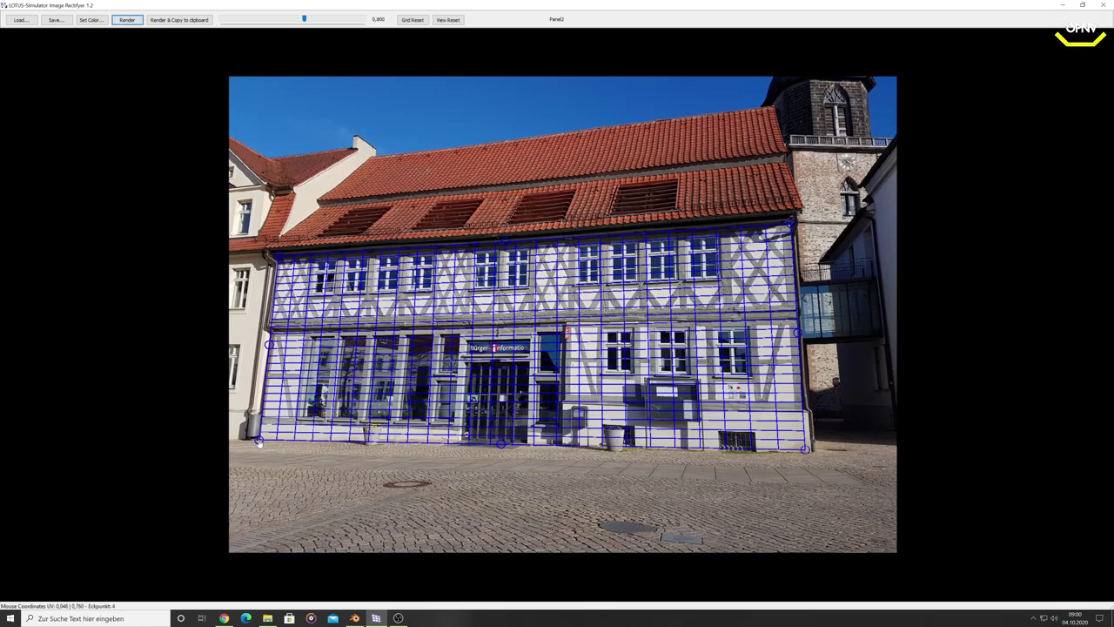
drag(258, 444, 256, 441)
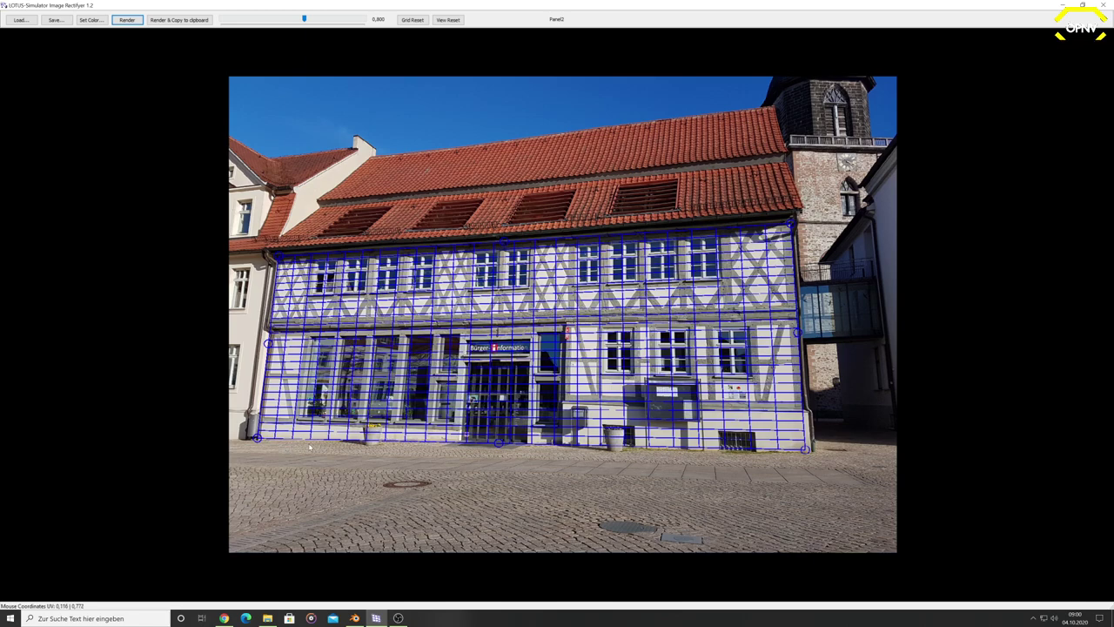
drag(256, 442, 253, 439)
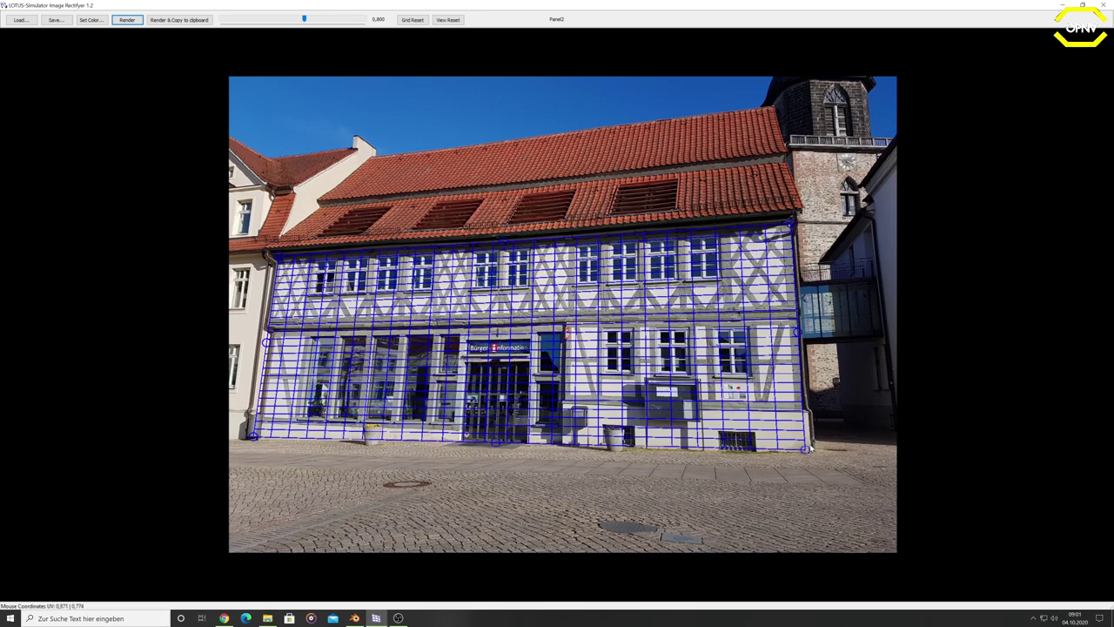
click(131, 22)
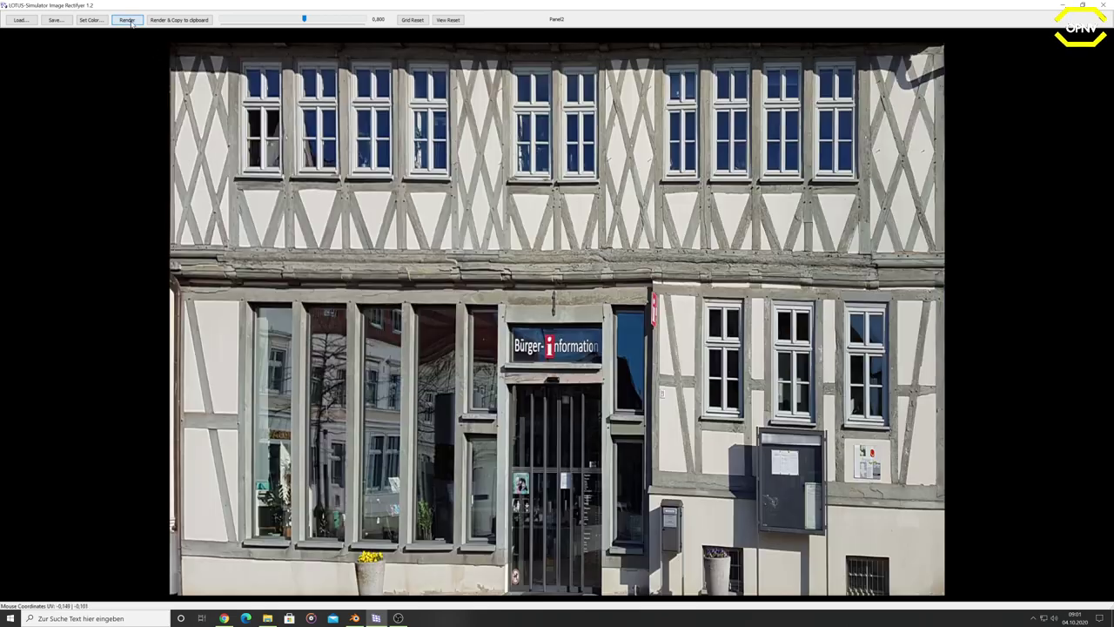
click(132, 23)
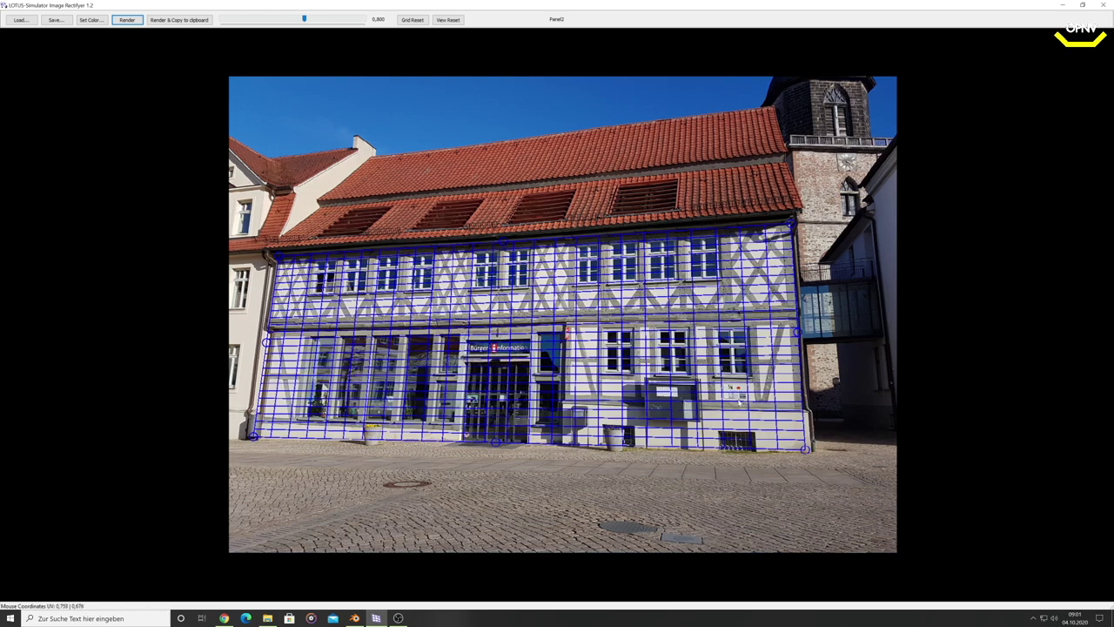
drag(806, 452, 811, 453)
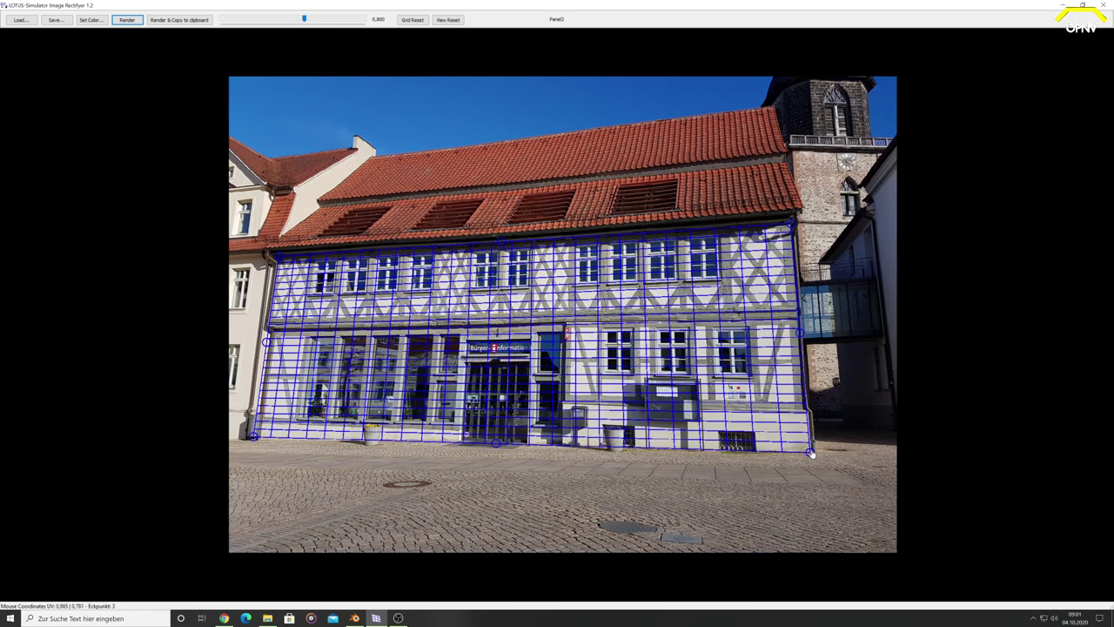
drag(253, 438, 248, 444)
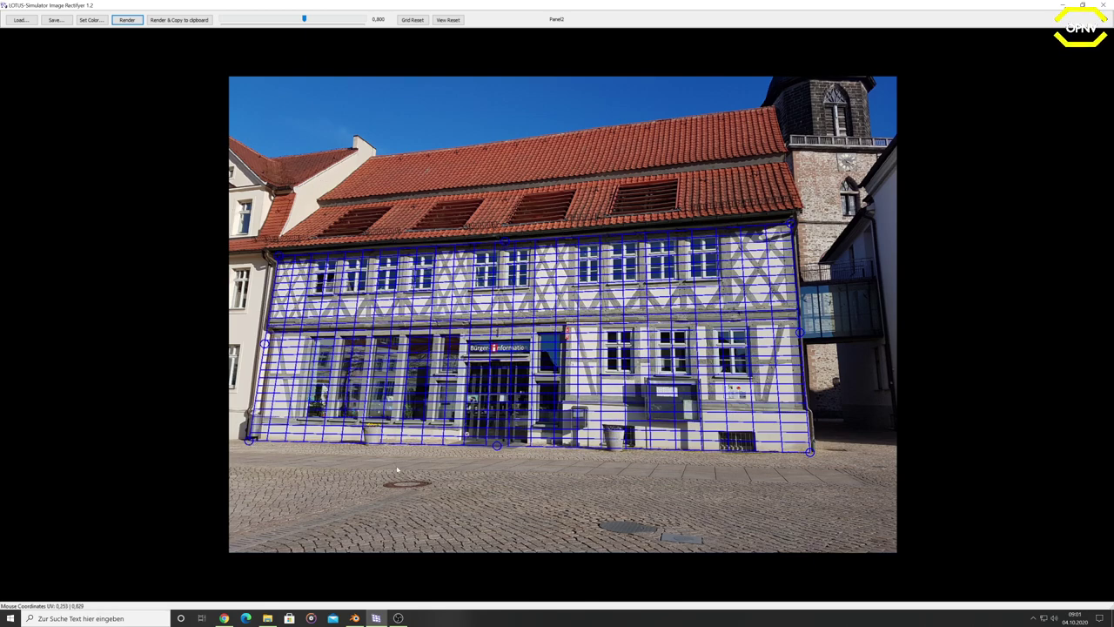
click(132, 23)
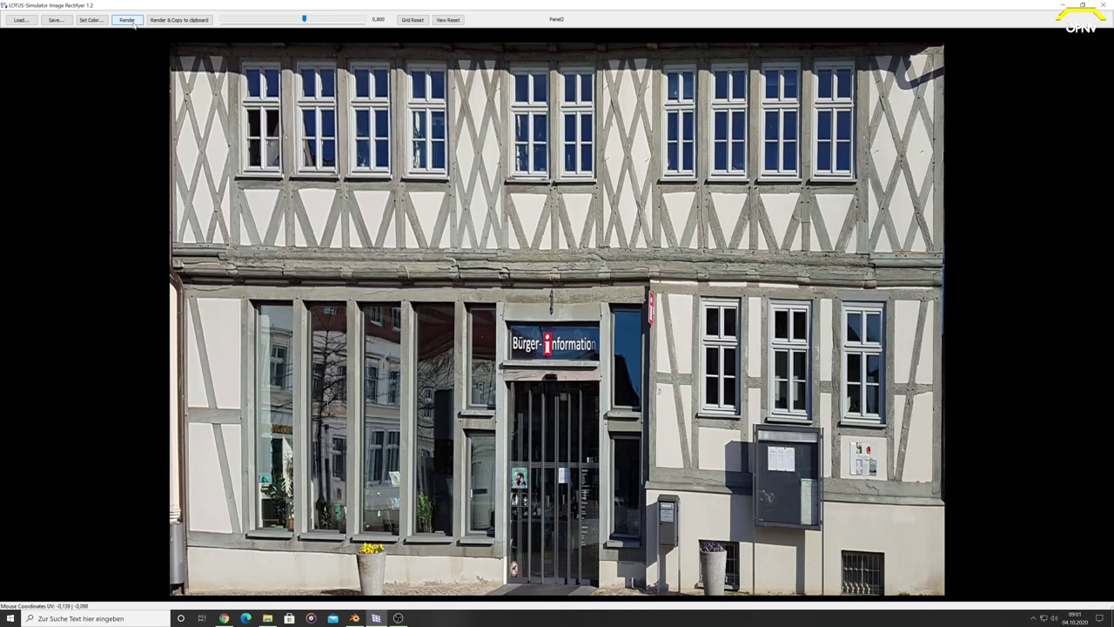
Make final bottom-corner adjustments, render the facade, and start saving the image
click(133, 24)
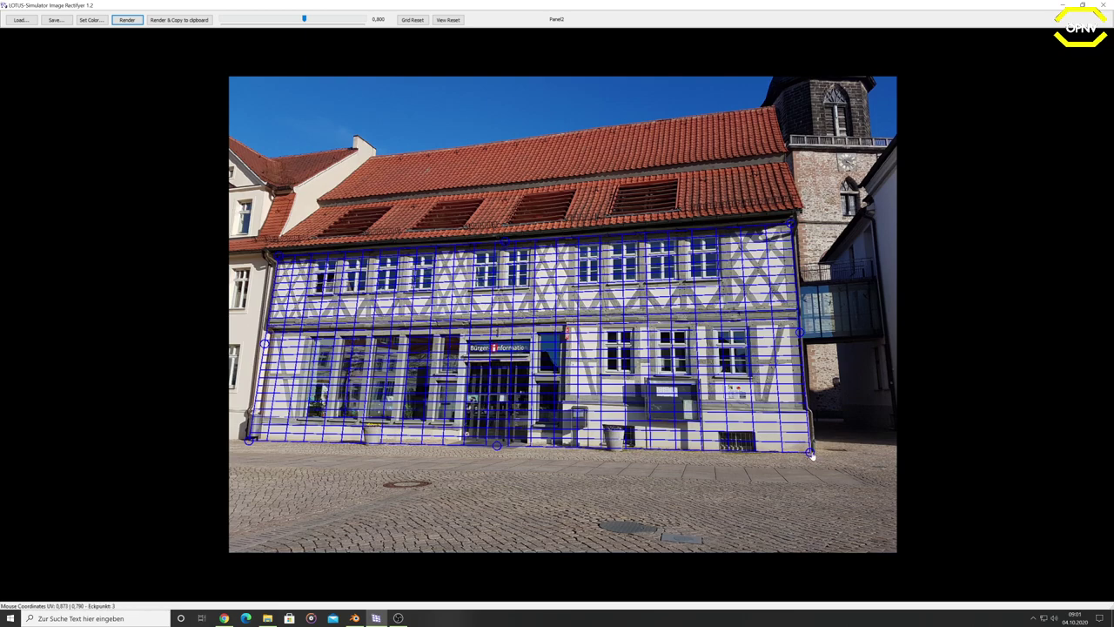
drag(811, 457, 813, 458)
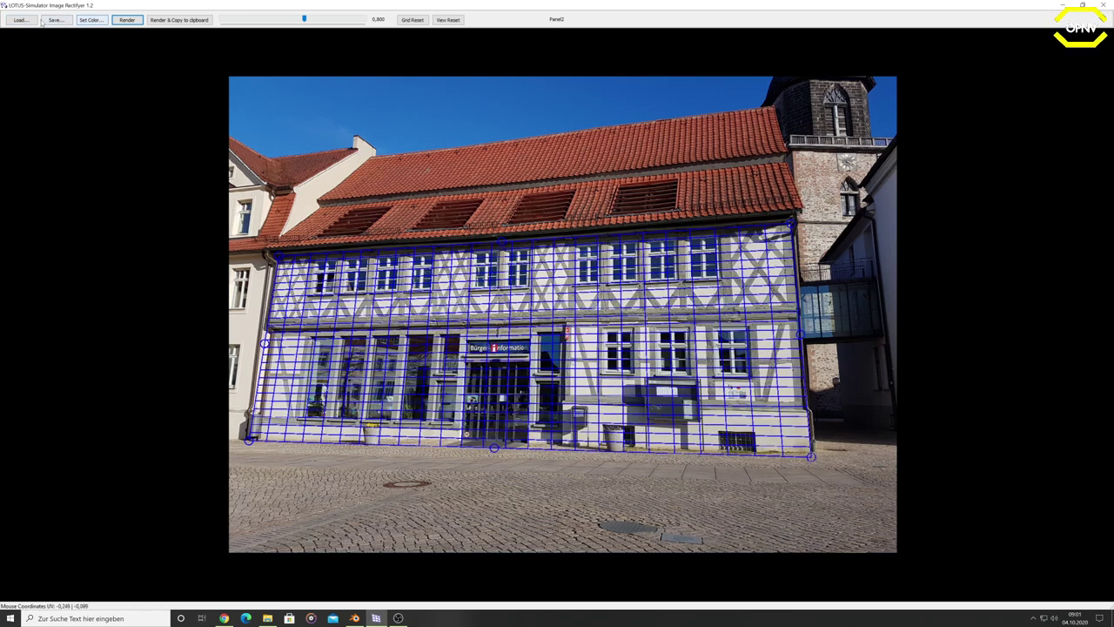
click(118, 23)
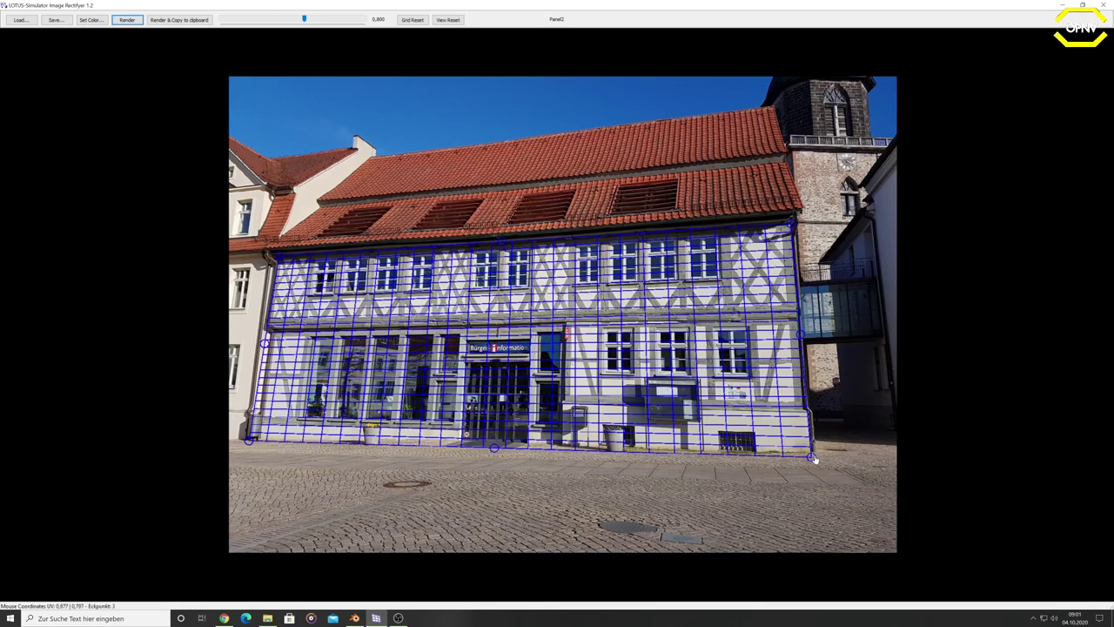
drag(812, 457, 810, 453)
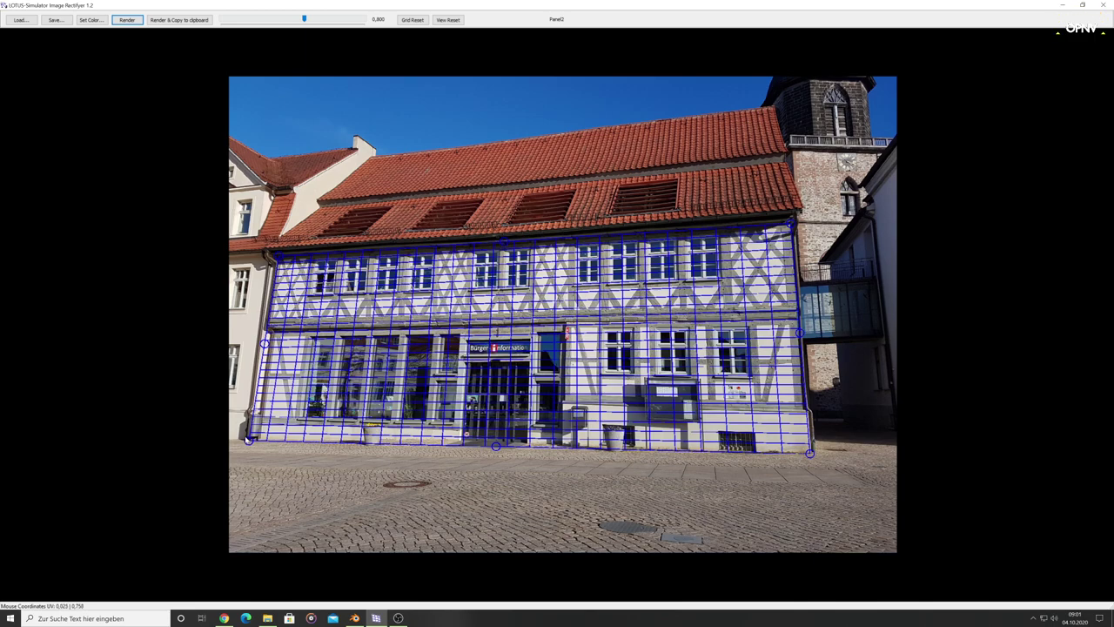
drag(248, 440, 251, 441)
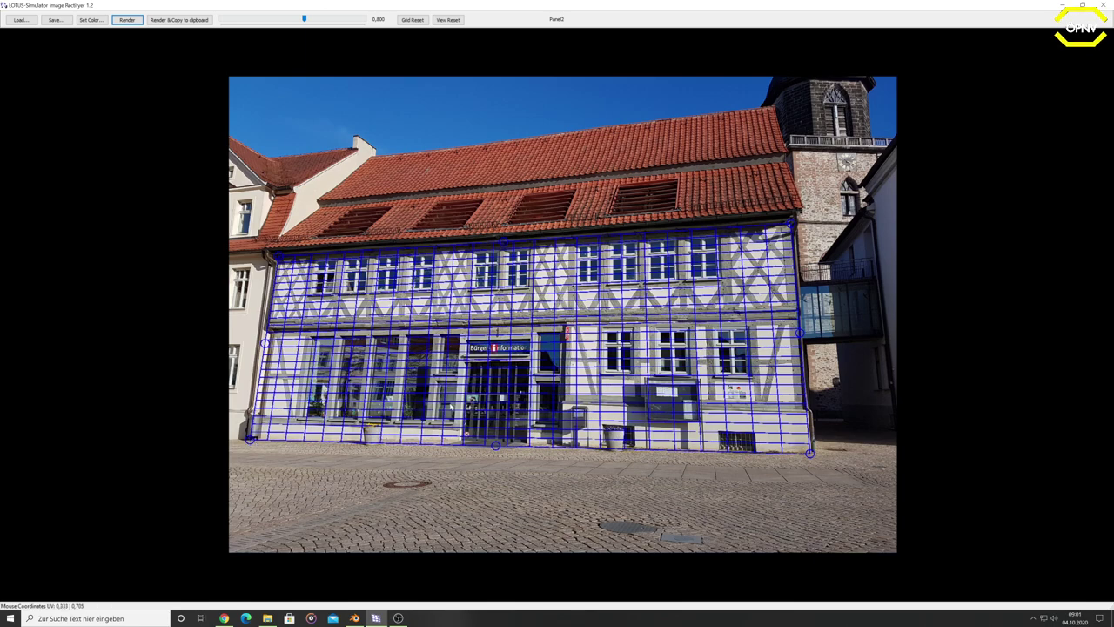
click(131, 21)
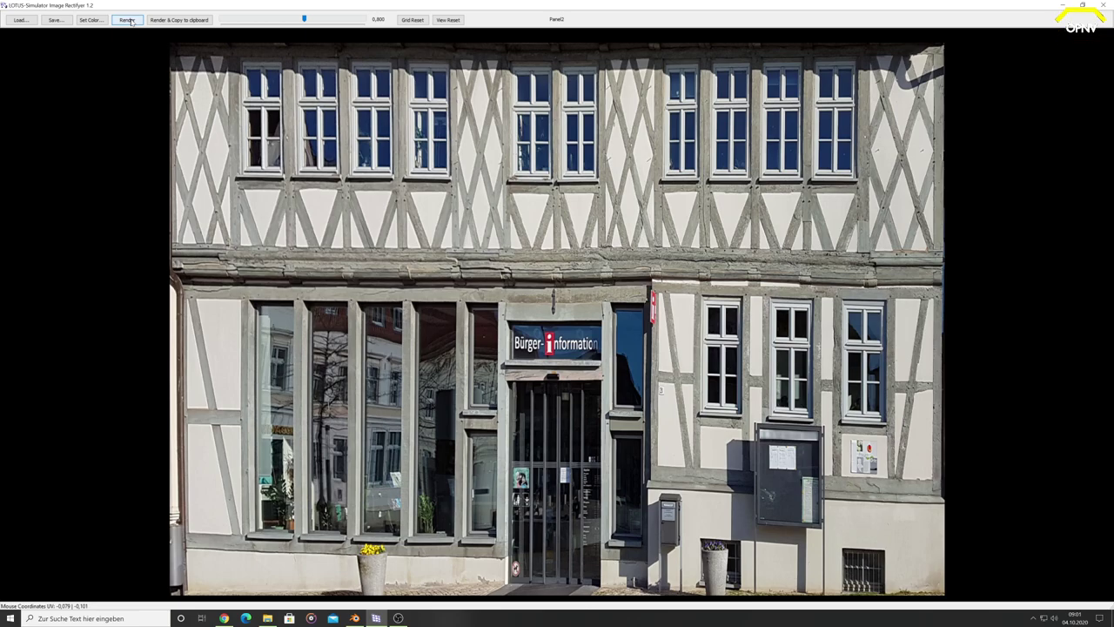
click(55, 20)
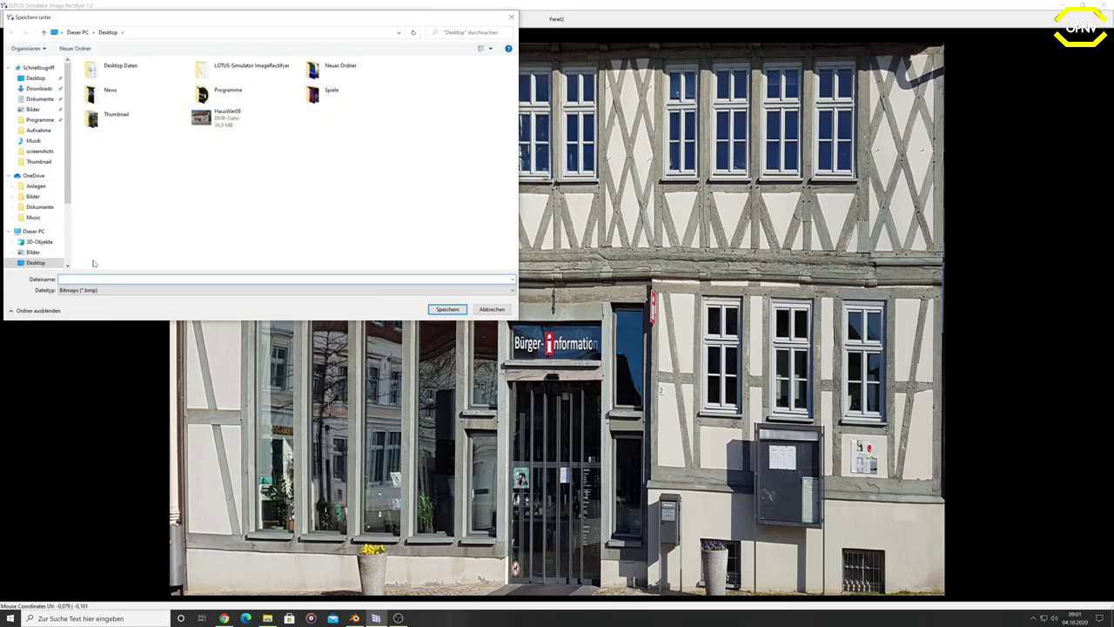
Save the rendered facade as the Bitmap (*.bmp) file Hausfront1
click(100, 291)
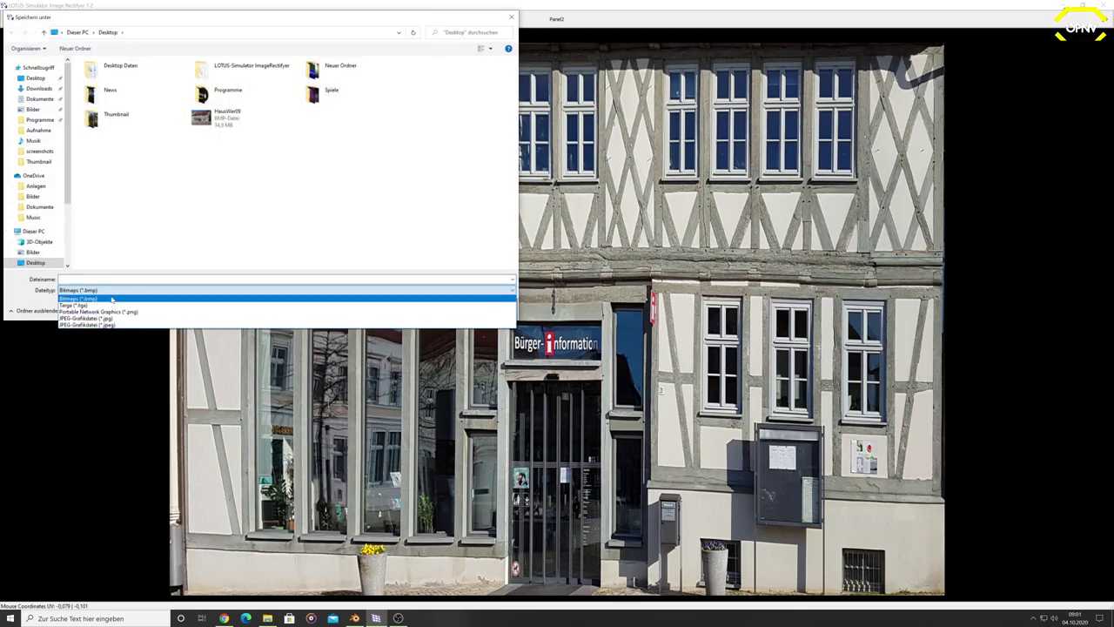
click(126, 281)
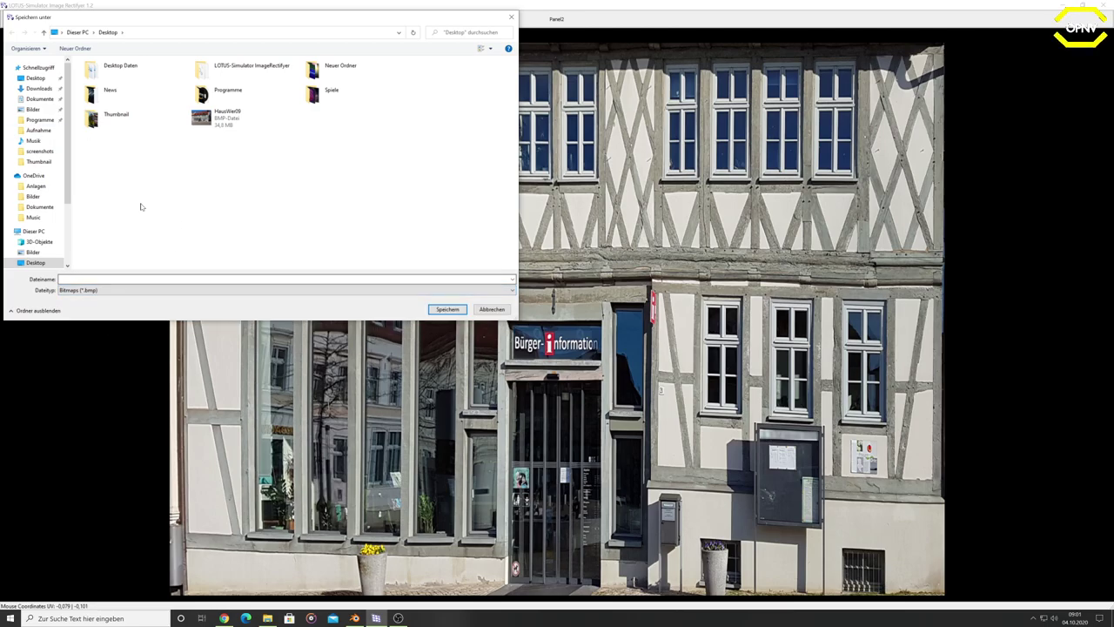
click(116, 278)
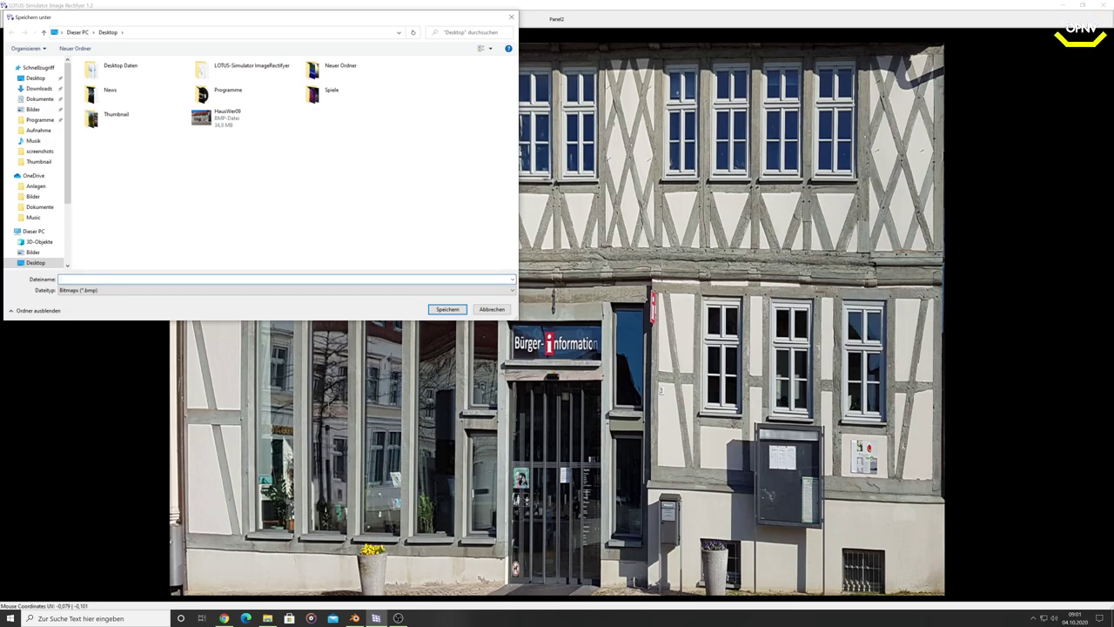
text(Haus)
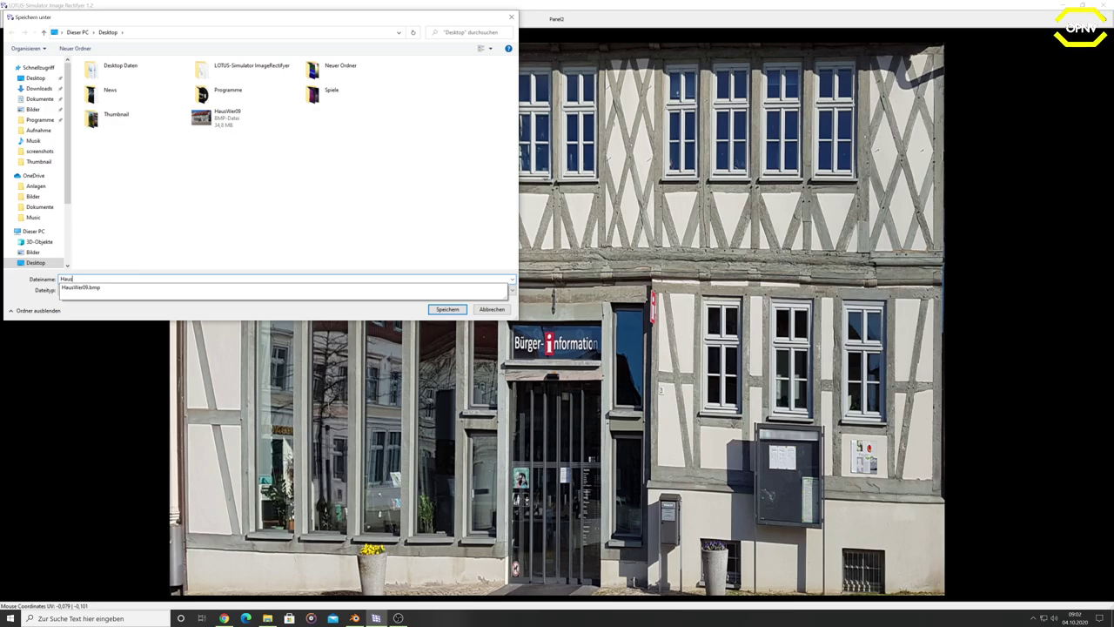
text(f)
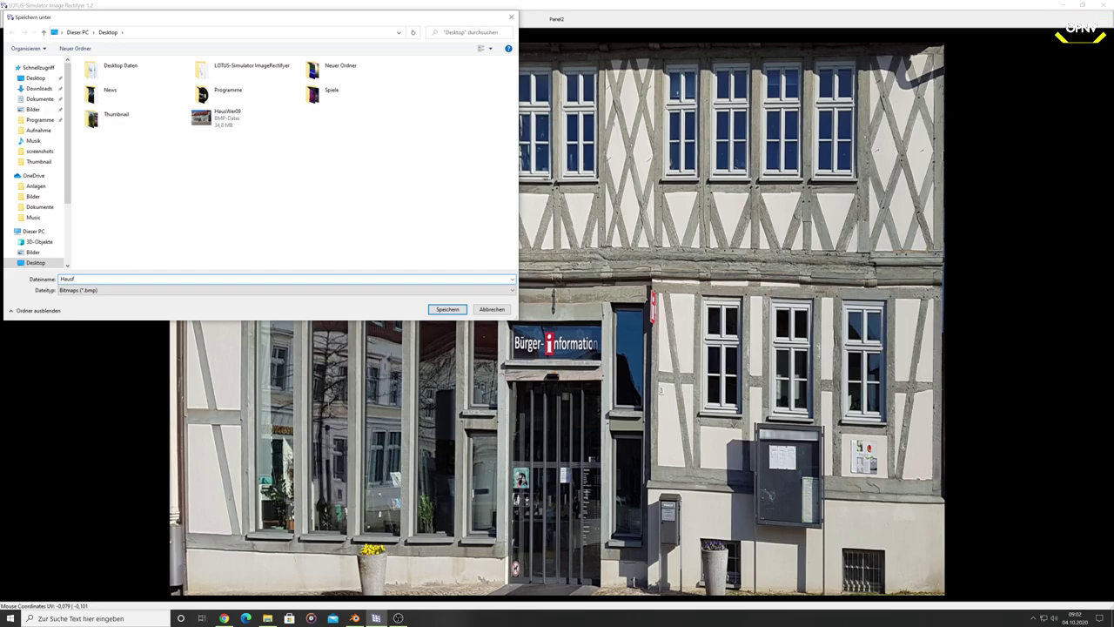
text(ront1)
key(Return)
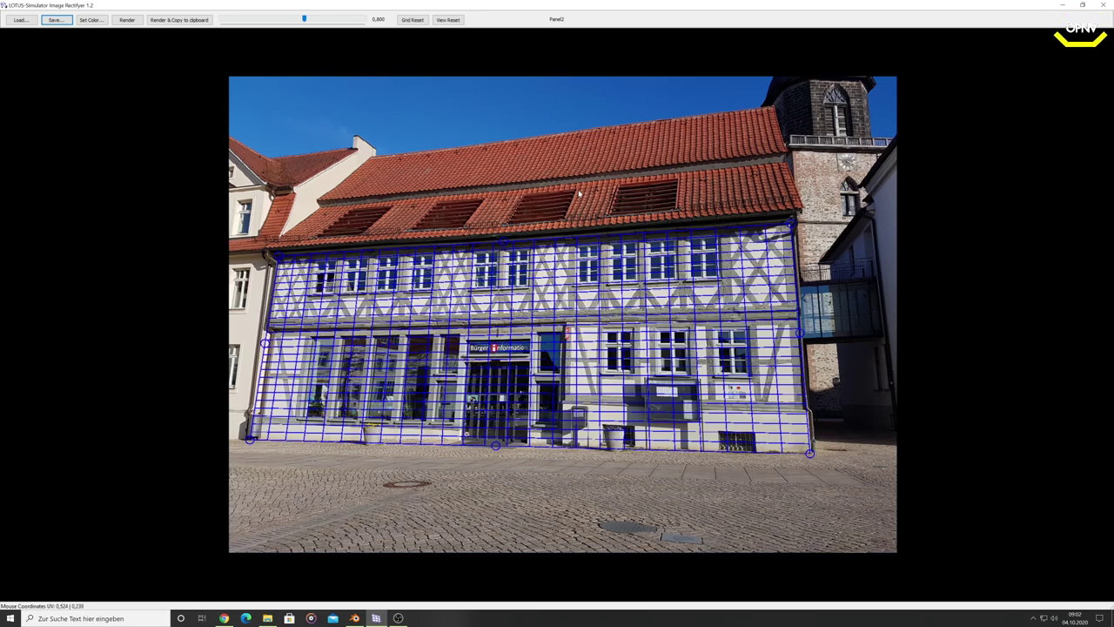
View Hausfront1.bmp and the original HausWer09.bmp in Windows Photos, then return to Blender
click(1077, 8)
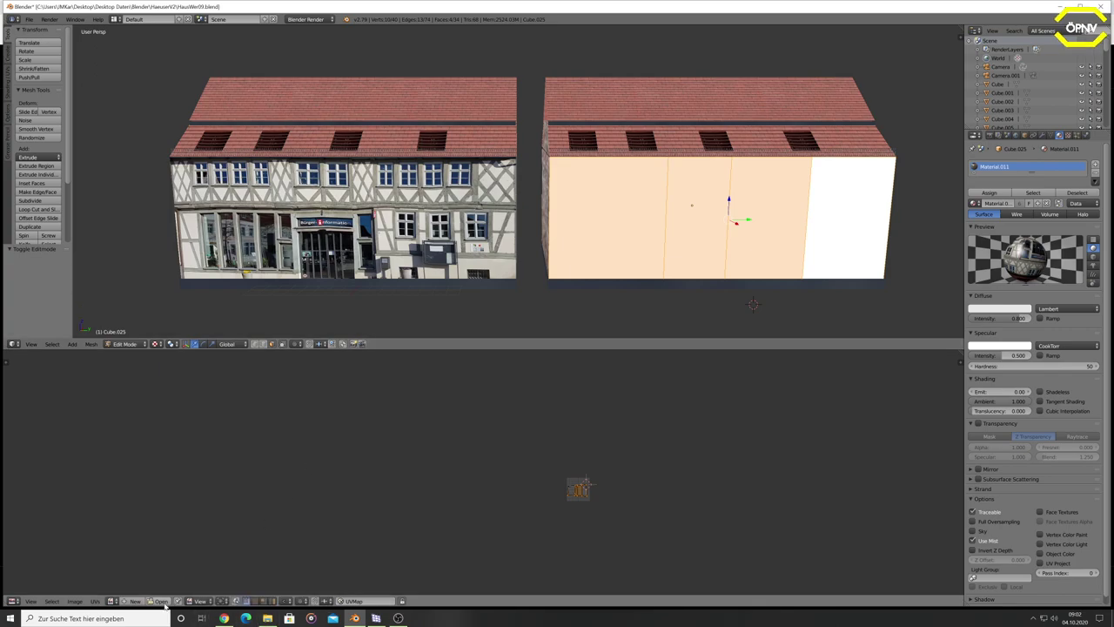
click(1056, 8)
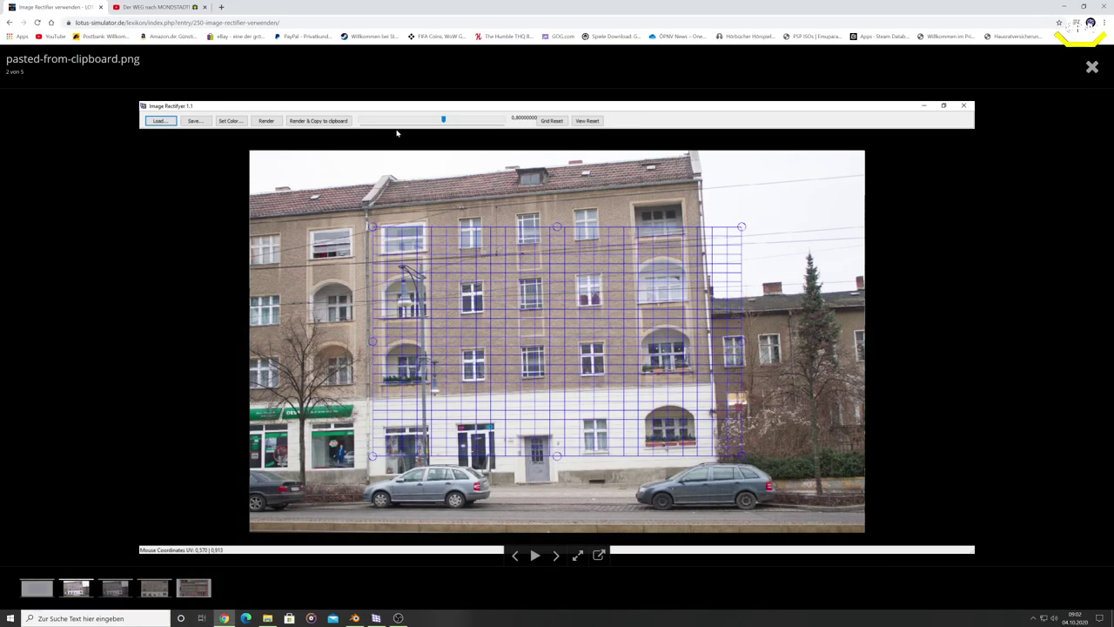
click(1056, 8)
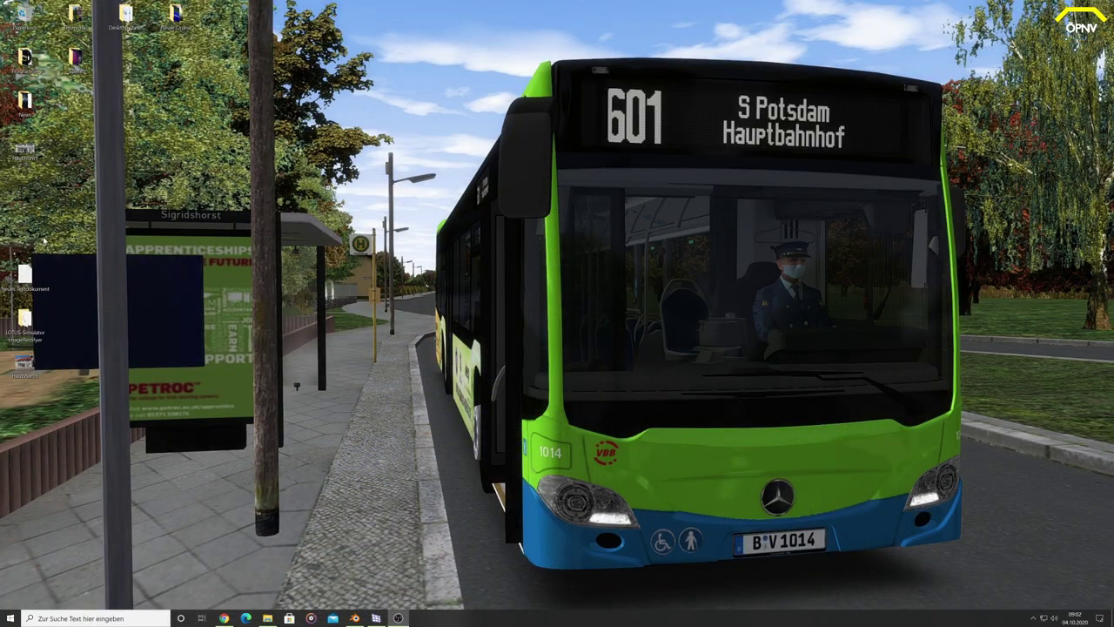
double_click(24, 149)
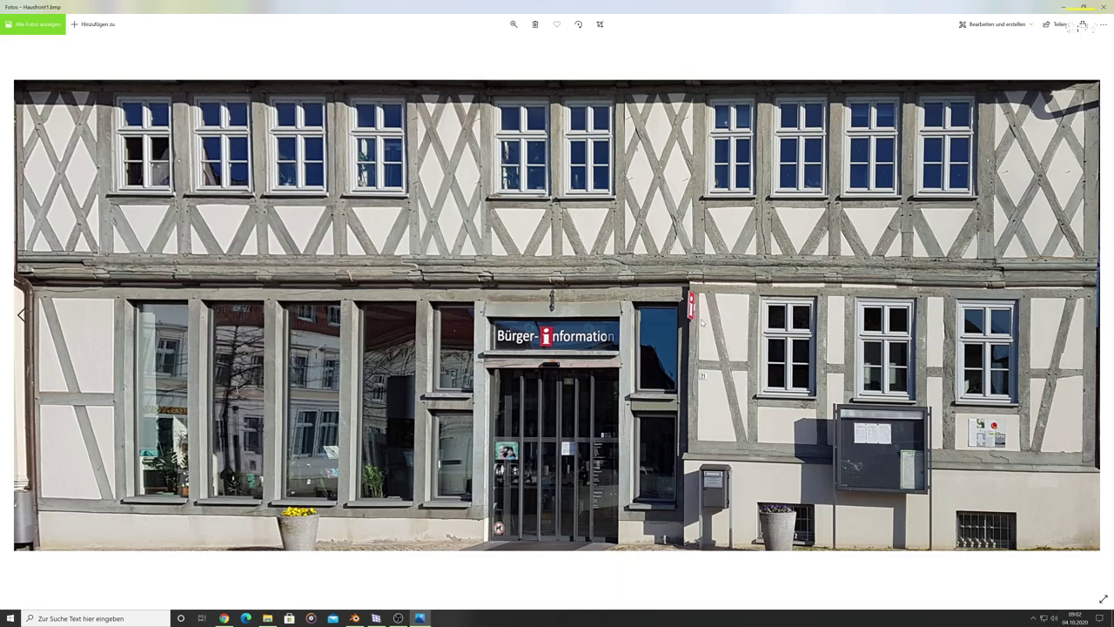
click(1103, 7)
double_click(25, 364)
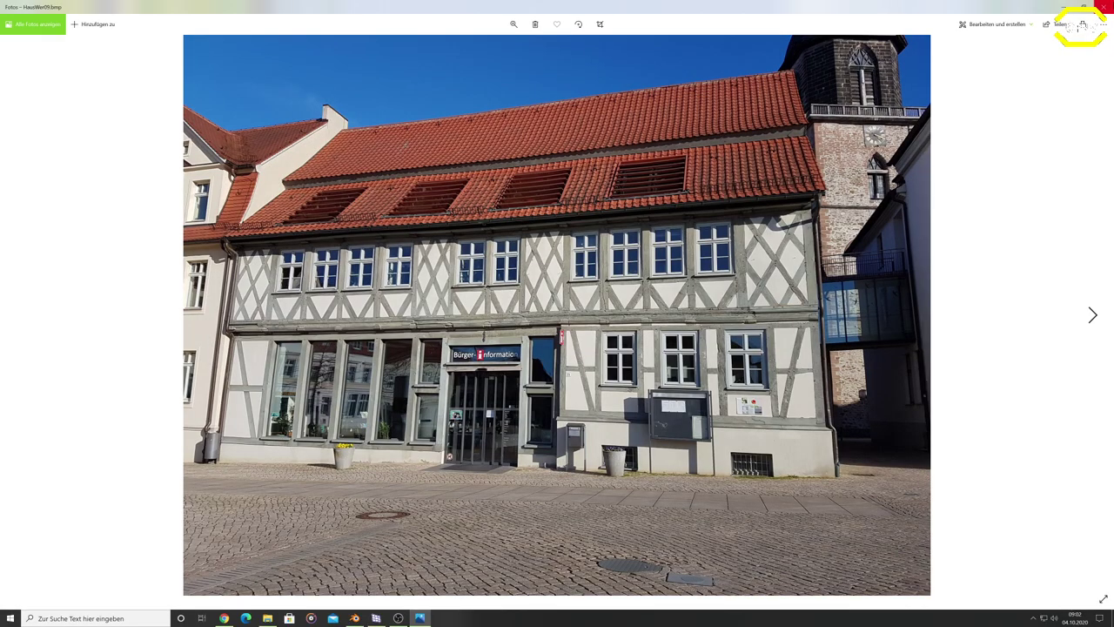
click(1103, 7)
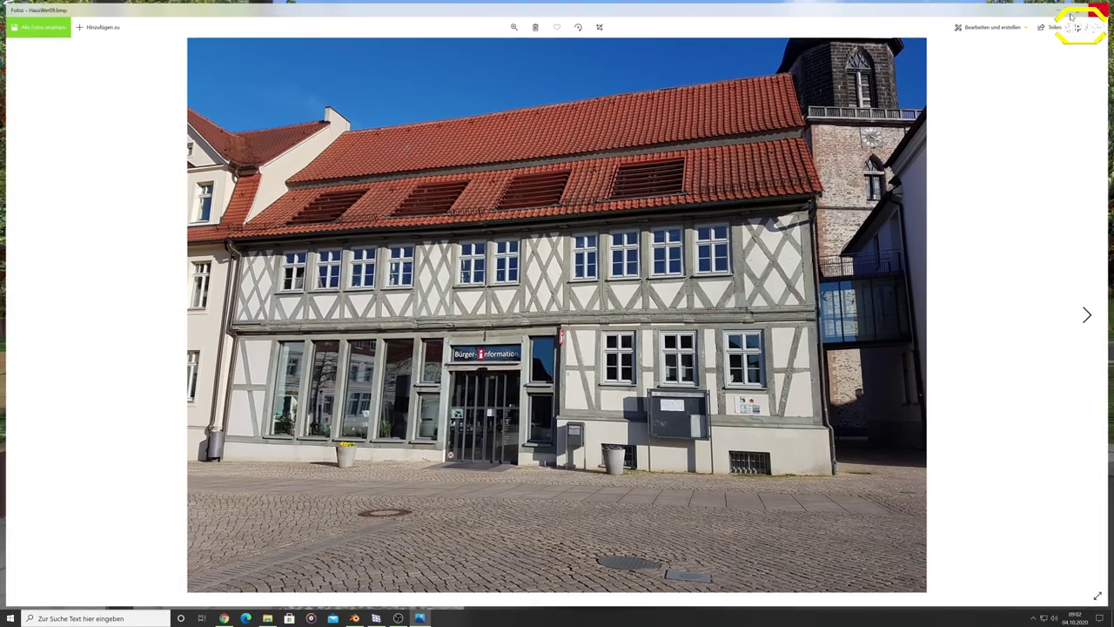
double_click(24, 150)
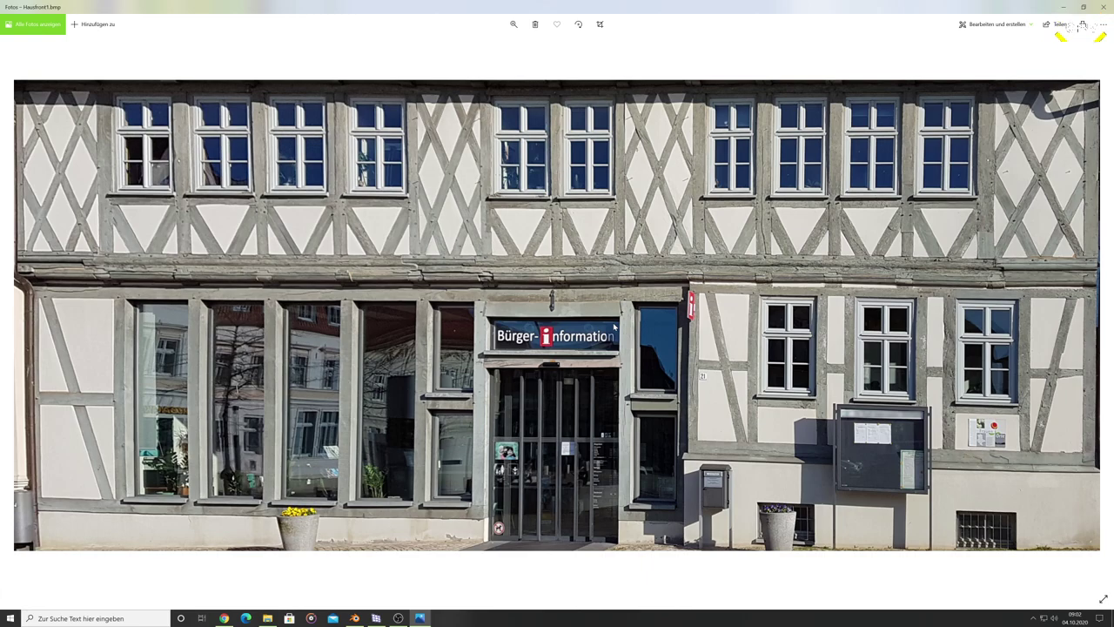
click(354, 618)
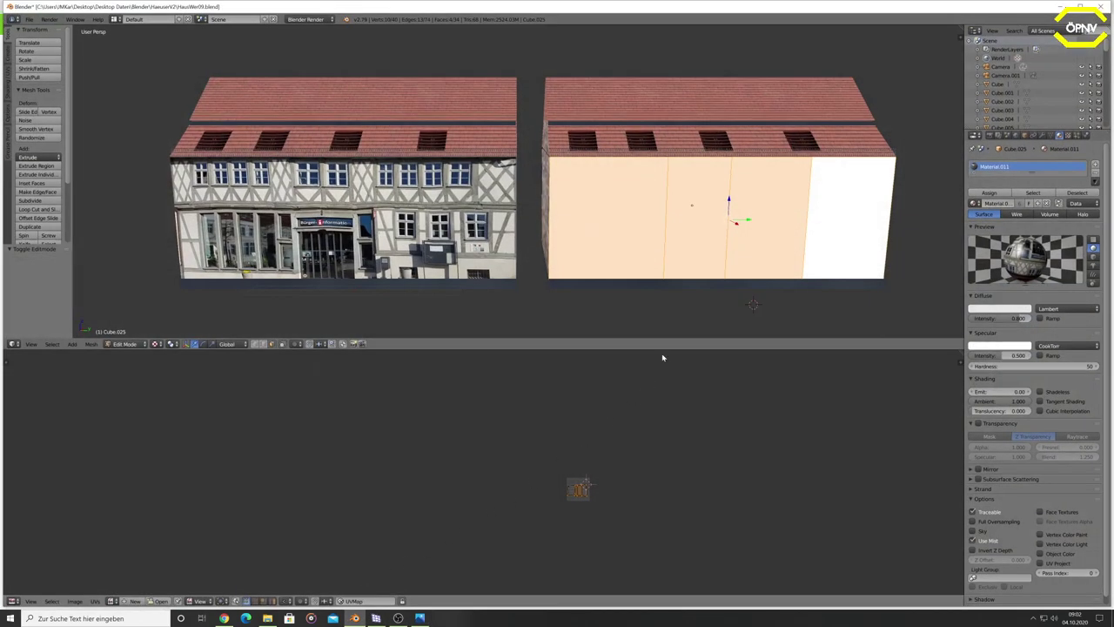
Switch to the right view (Numpad 3), centre the duplicate house and select its facade faces
key(KP_3)
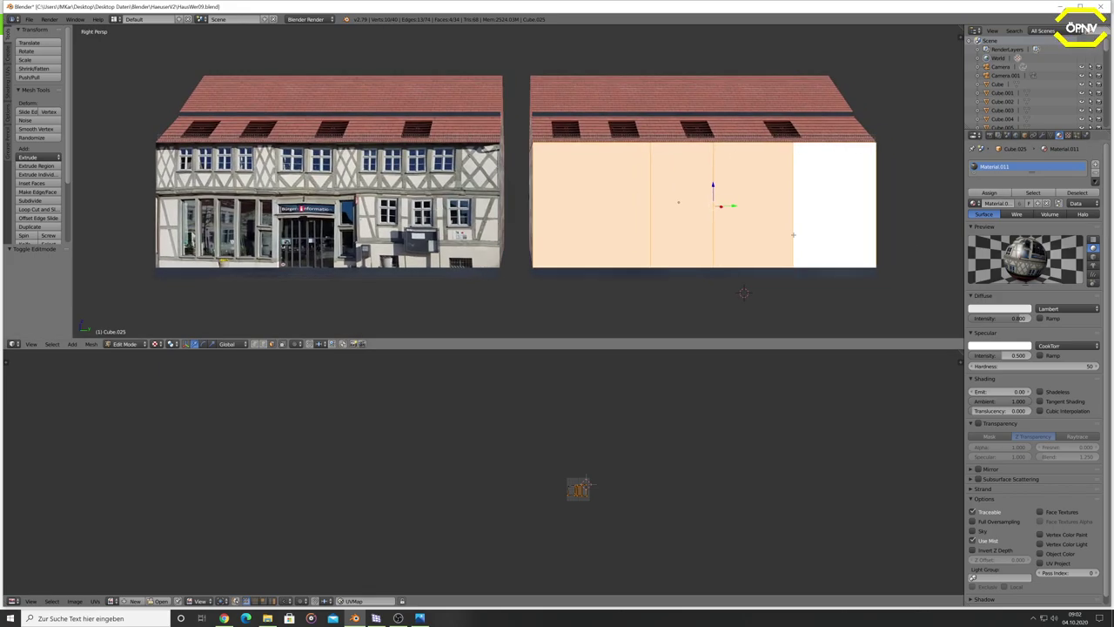
shift+middle_drag(791, 236, 654, 231)
scroll(671, 240, up, 2)
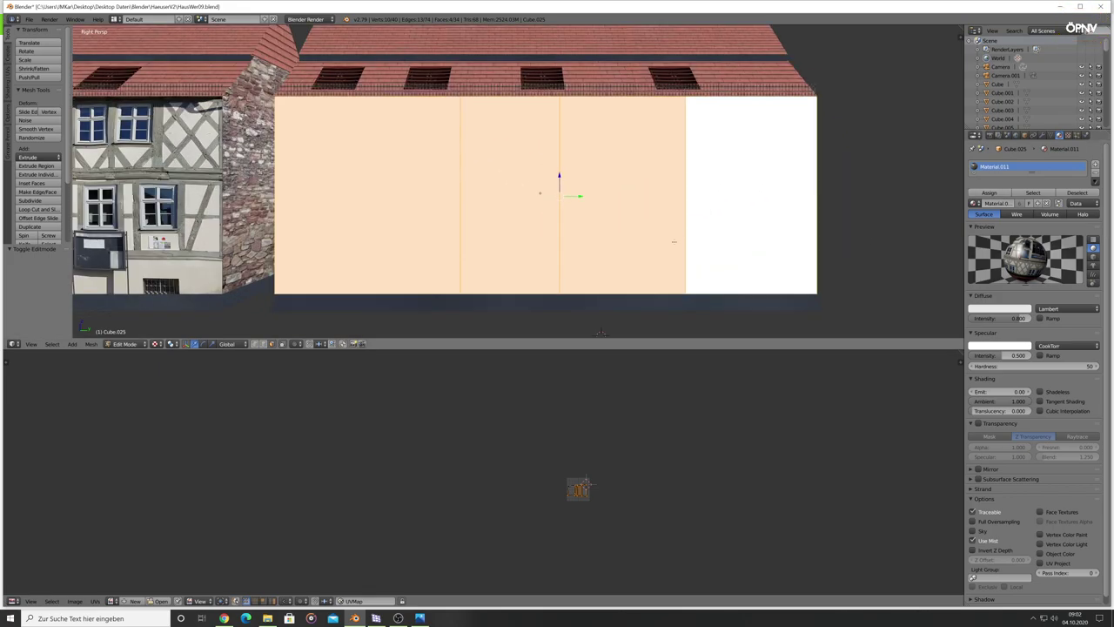
right_click(413, 200)
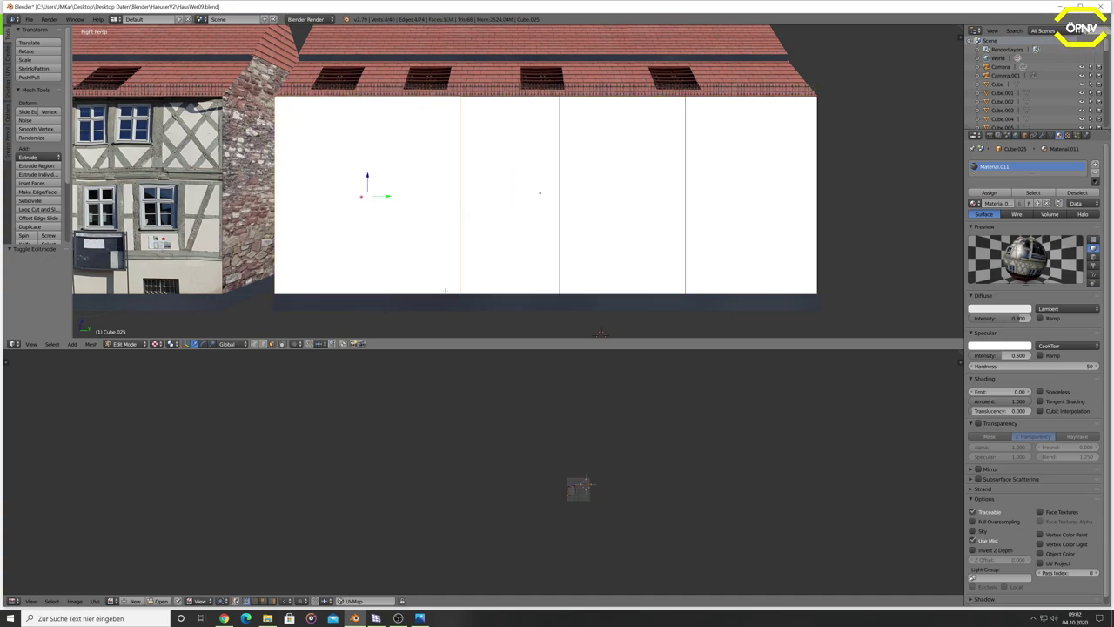
shift+right_click(498, 236)
shift+right_click(653, 219)
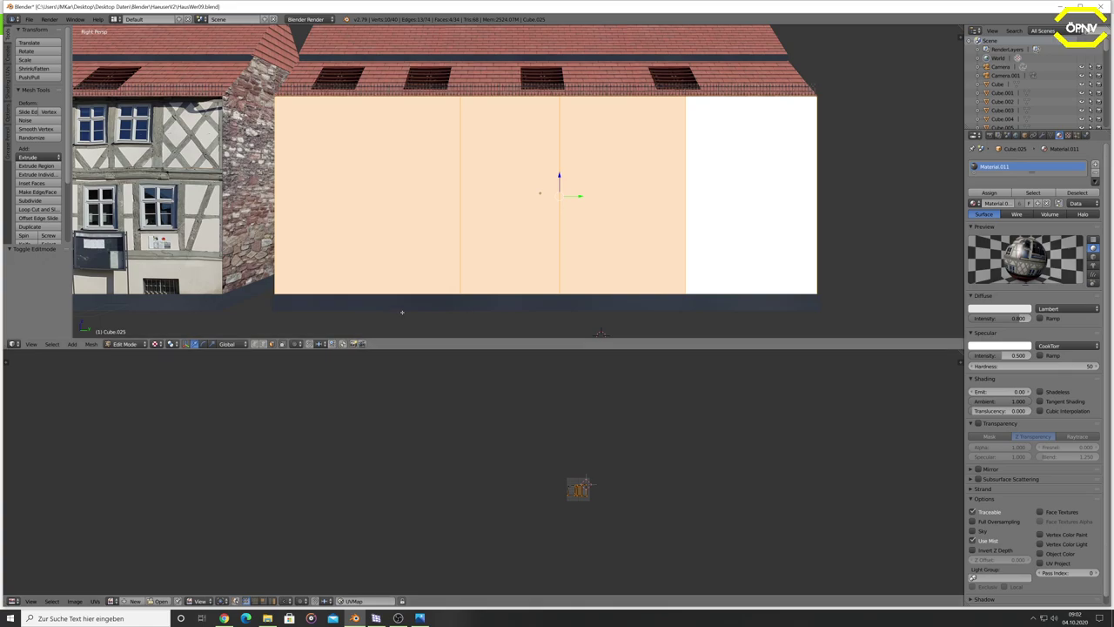
Unwrap the selected facade faces with Project From View and frame them in the UV editor
key(u)
click(407, 383)
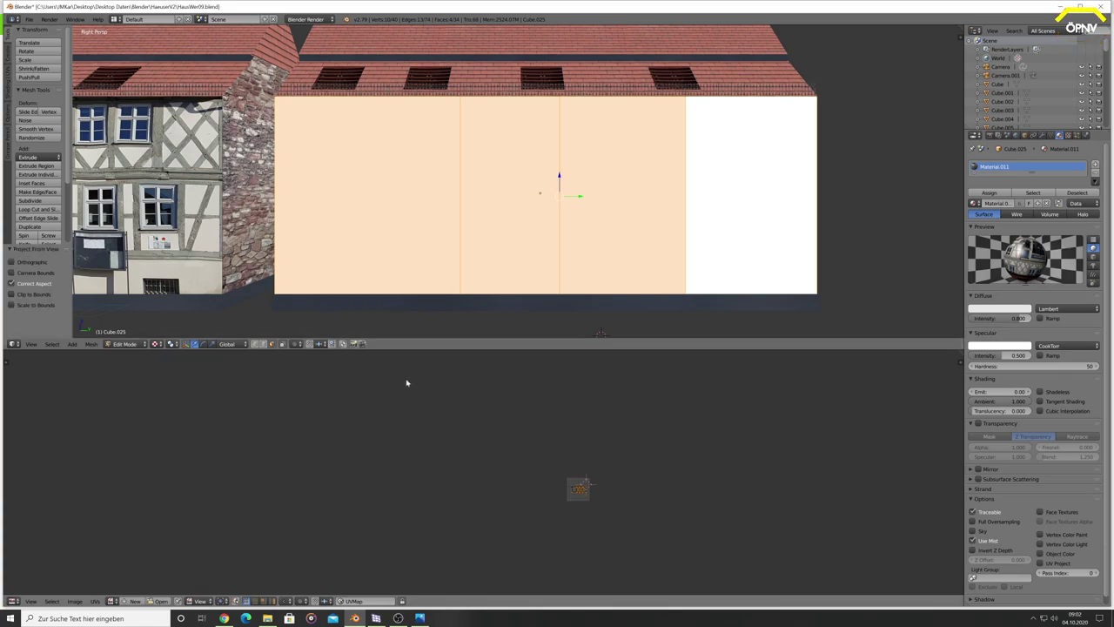
scroll(664, 504, up, 3)
mouse_move(372, 519)
middle_down()
mouse_move(664, 504)
mouse_move(348, 374)
middle_up()
scroll(522, 426, up, 2)
scroll(532, 415, up, 2)
middle_drag(533, 416, 514, 446)
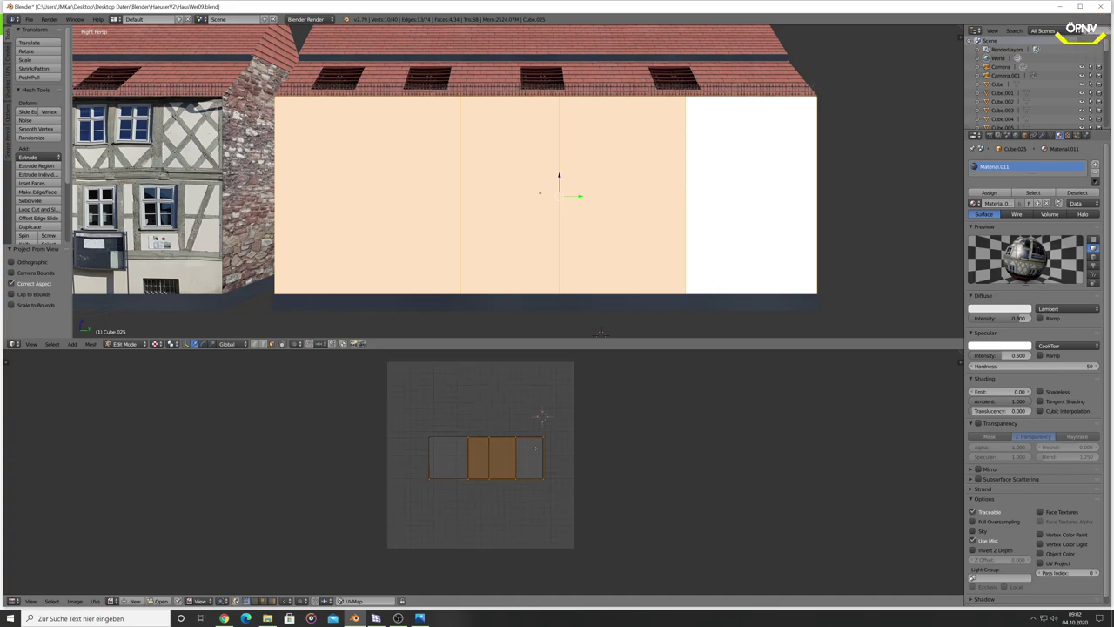
scroll(455, 519, up, 1)
Load Hausfront1.bmp from the Desktop as the facade texture image
click(157, 602)
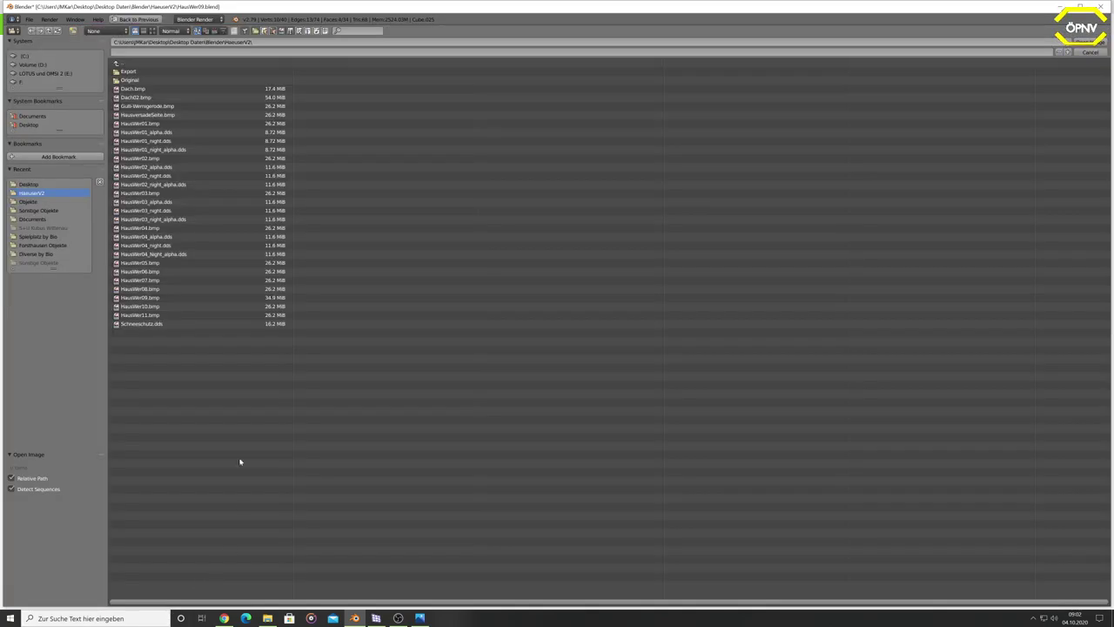
click(29, 184)
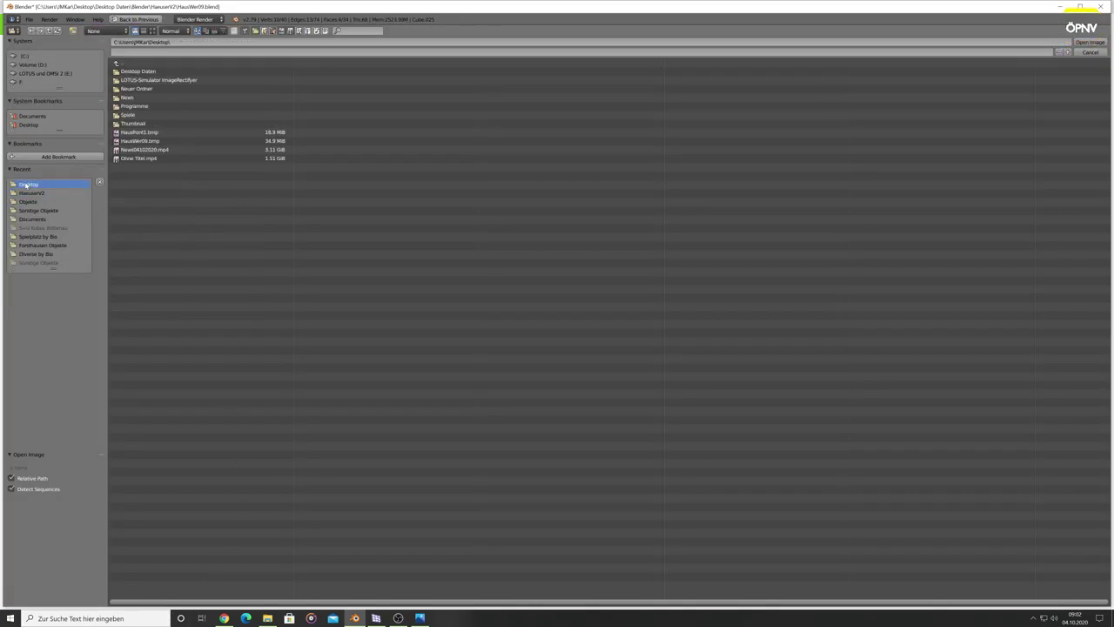
double_click(148, 137)
scroll(596, 438, down, 3)
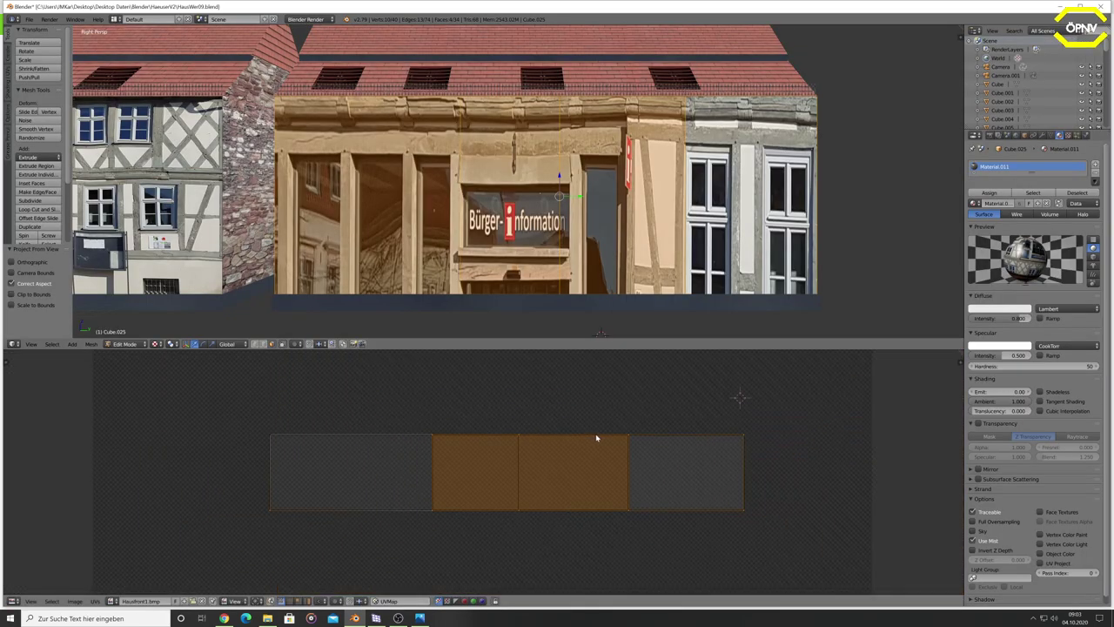
scroll(596, 438, down, 2)
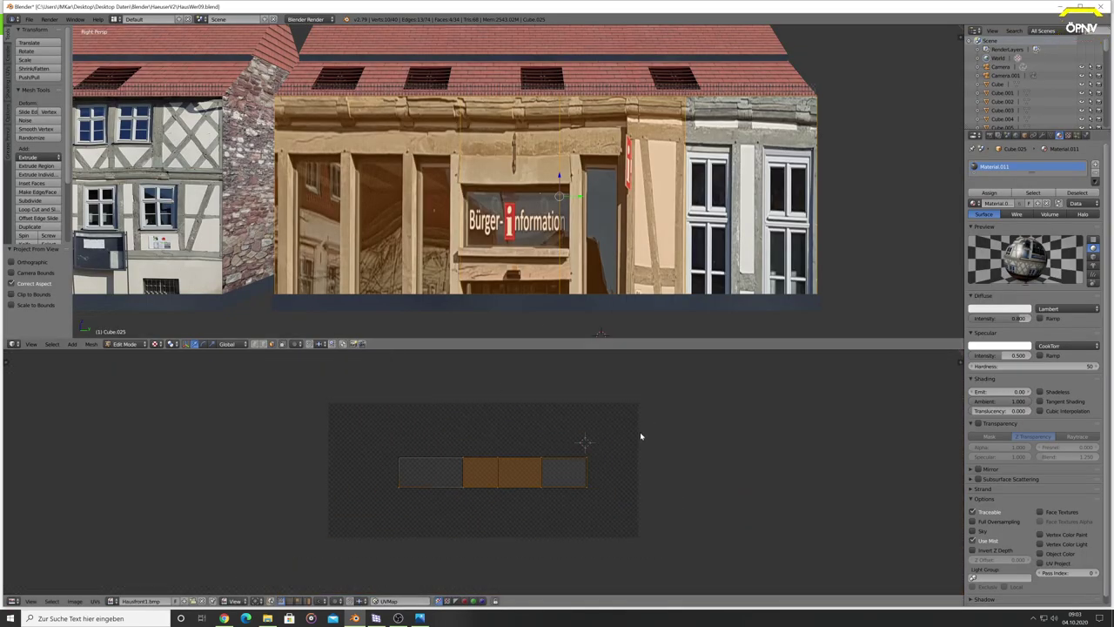
scroll(609, 252, down, 2)
scroll(610, 252, down, 2)
scroll(610, 251, up, 2)
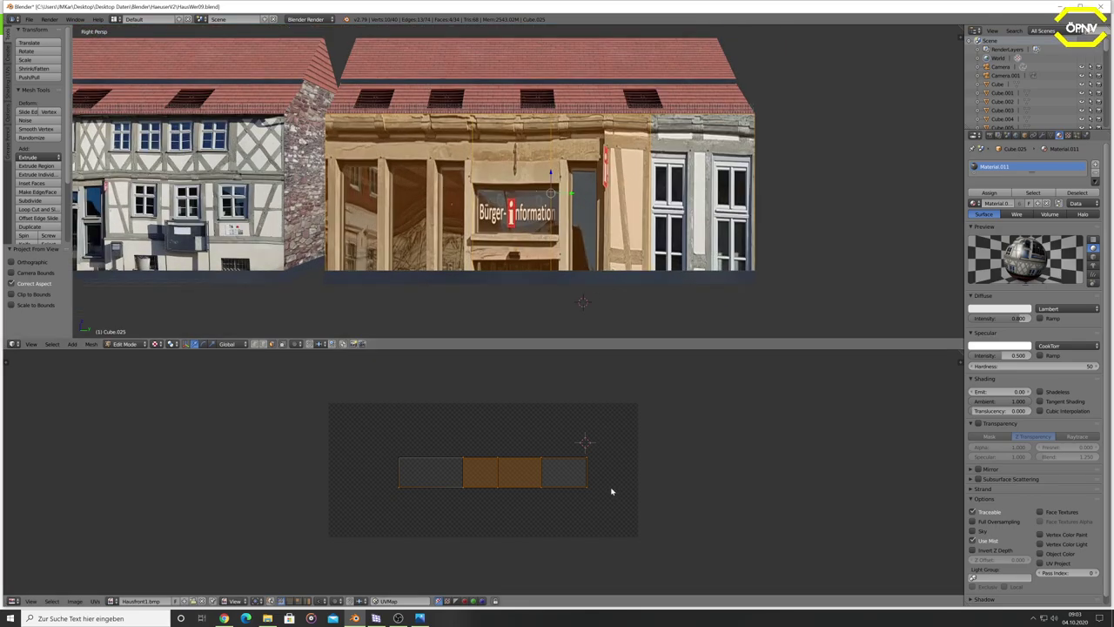
Scale and move all the facade UVs over the Hausfront1 image
key(a)
key(a)
key(s)
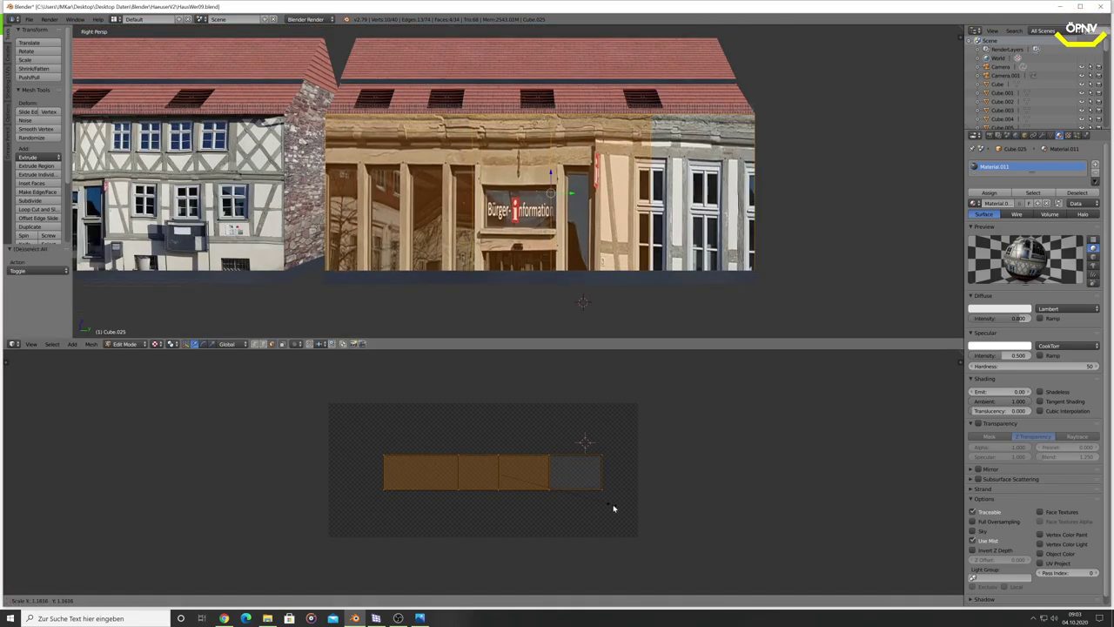
click(657, 535)
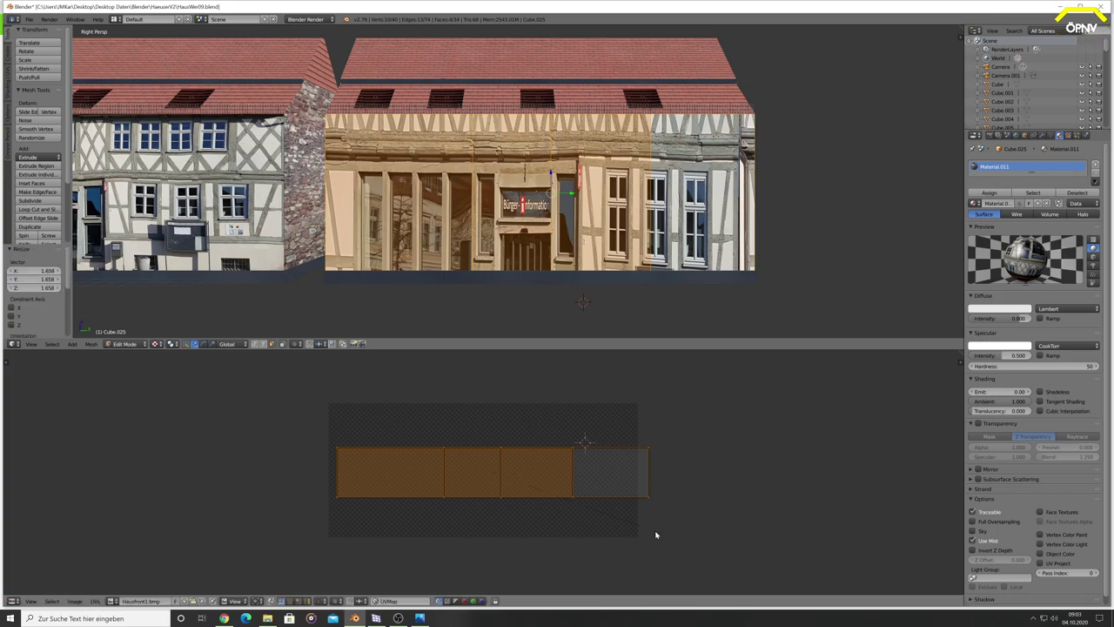
key(g)
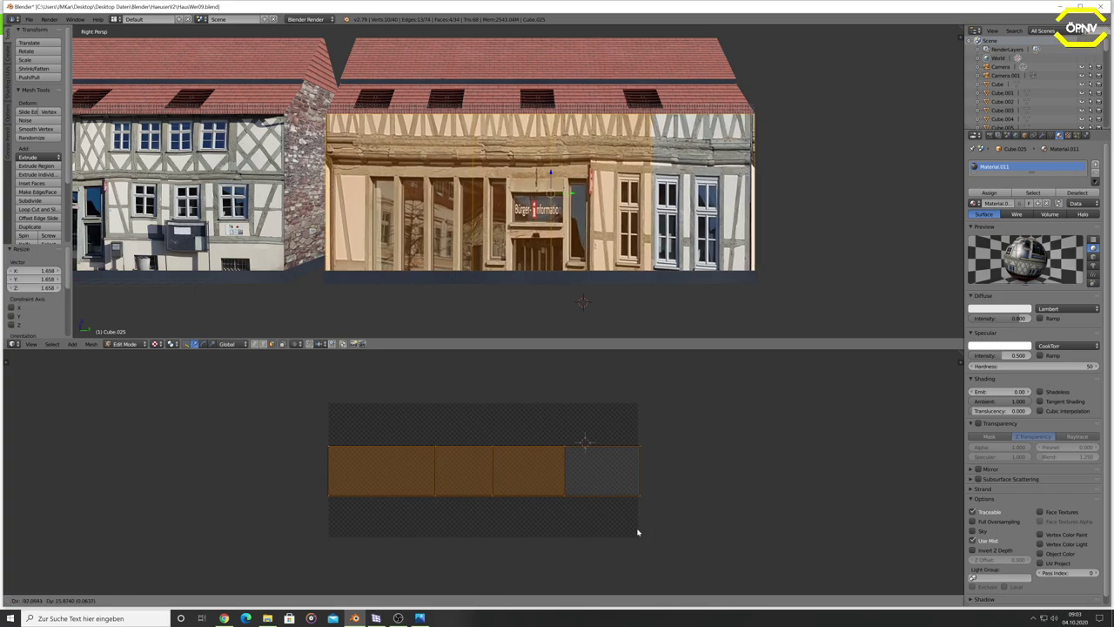
click(637, 528)
key(s)
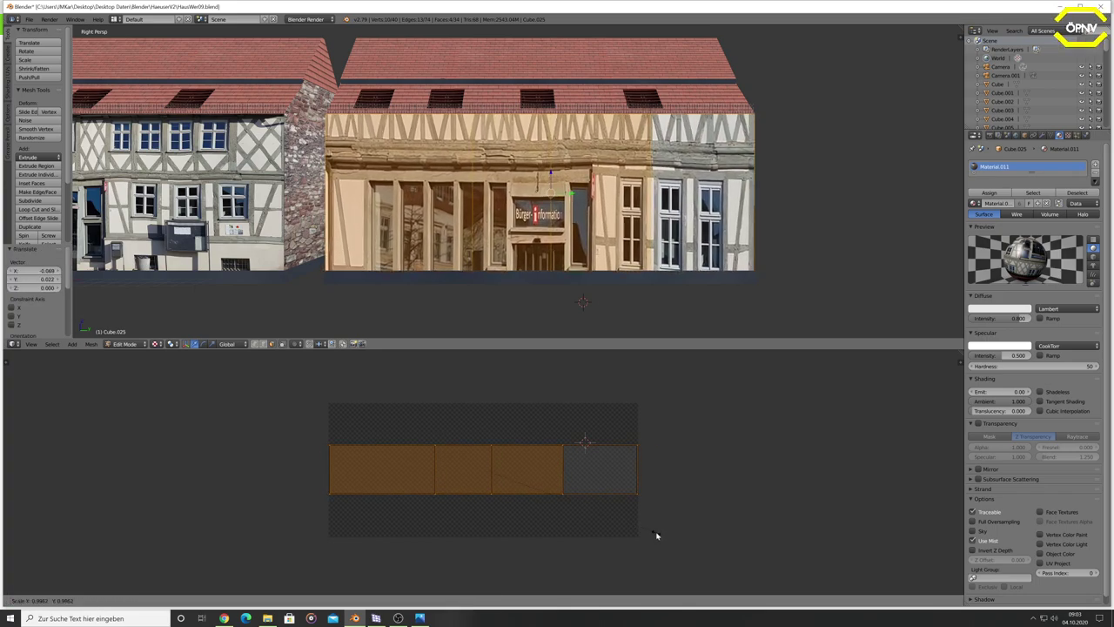
click(657, 535)
key(s)
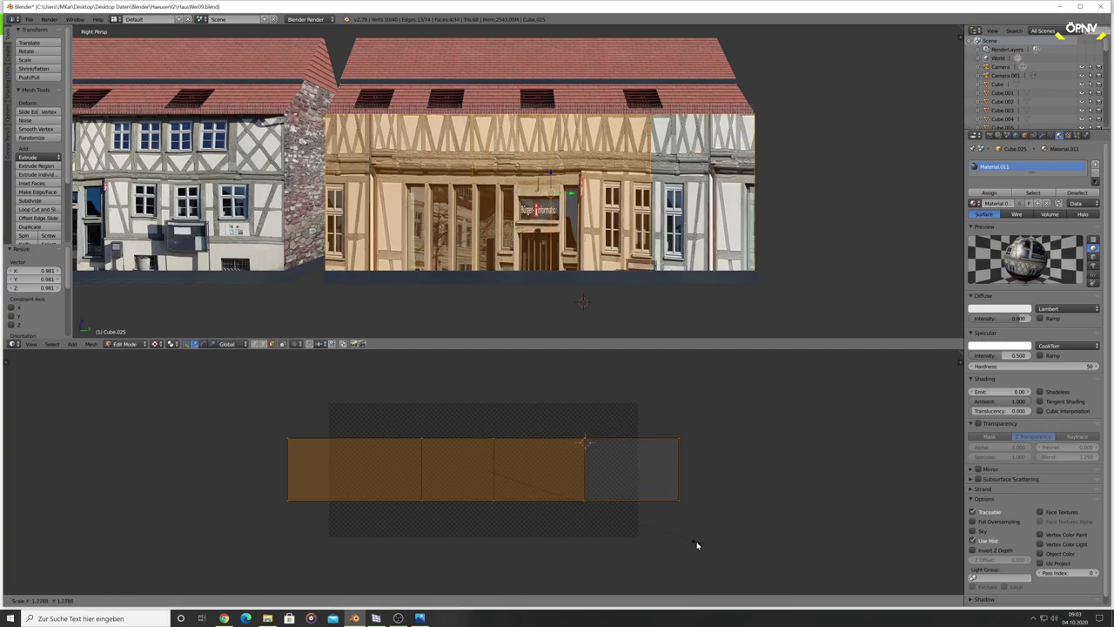
right_click(697, 546)
Stretch the UVs vertically by 2.684 and nudge them so windows and entrance line up
key(s)
key(y)
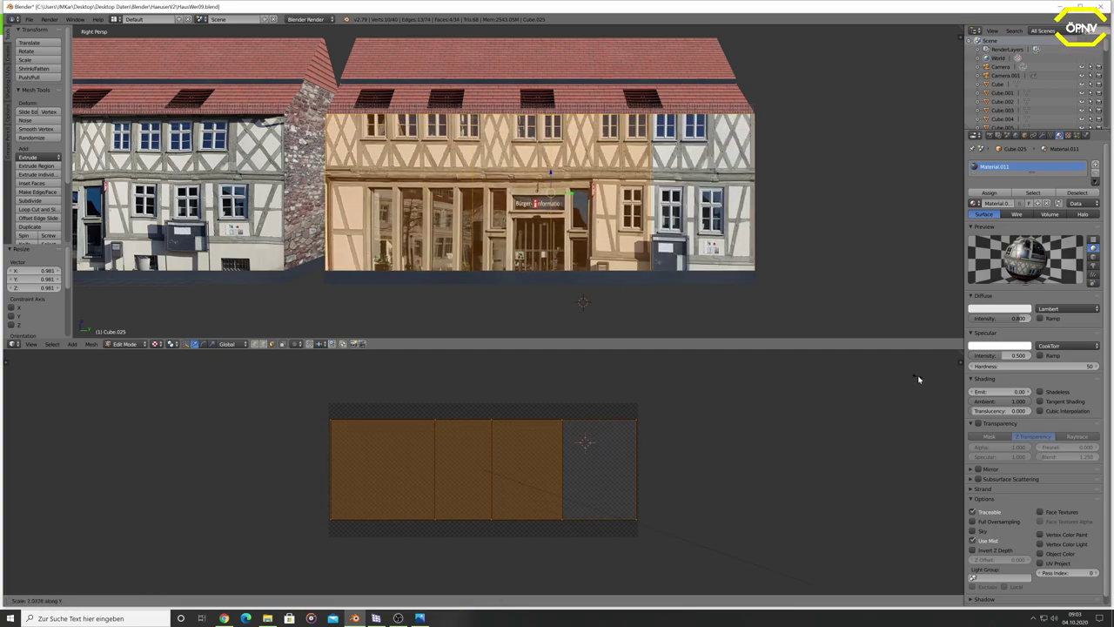
click(98, 420)
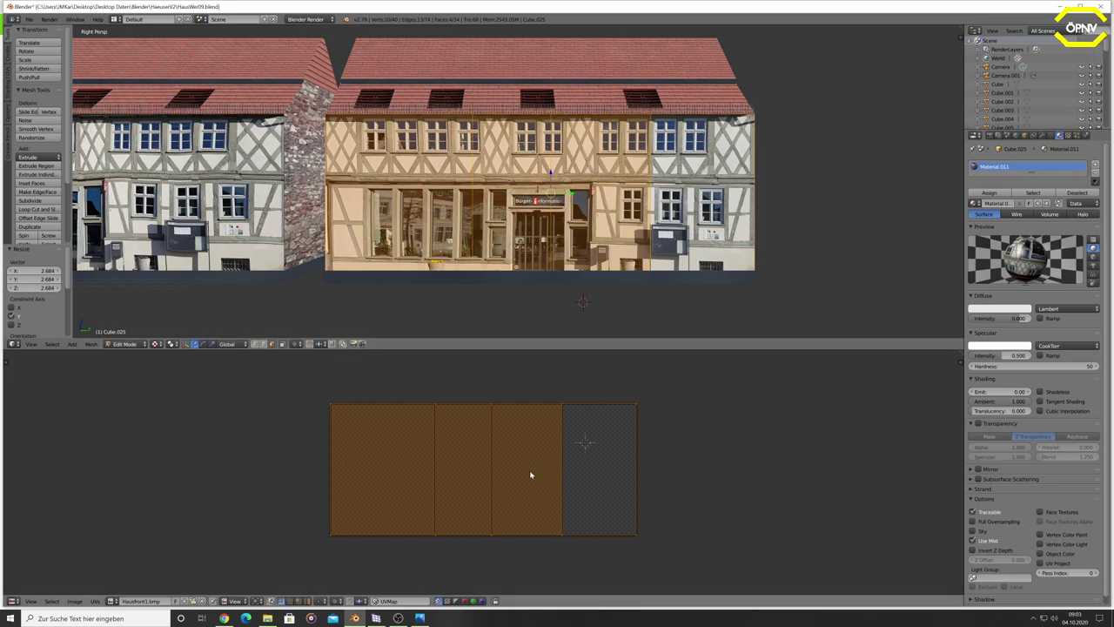
key(g)
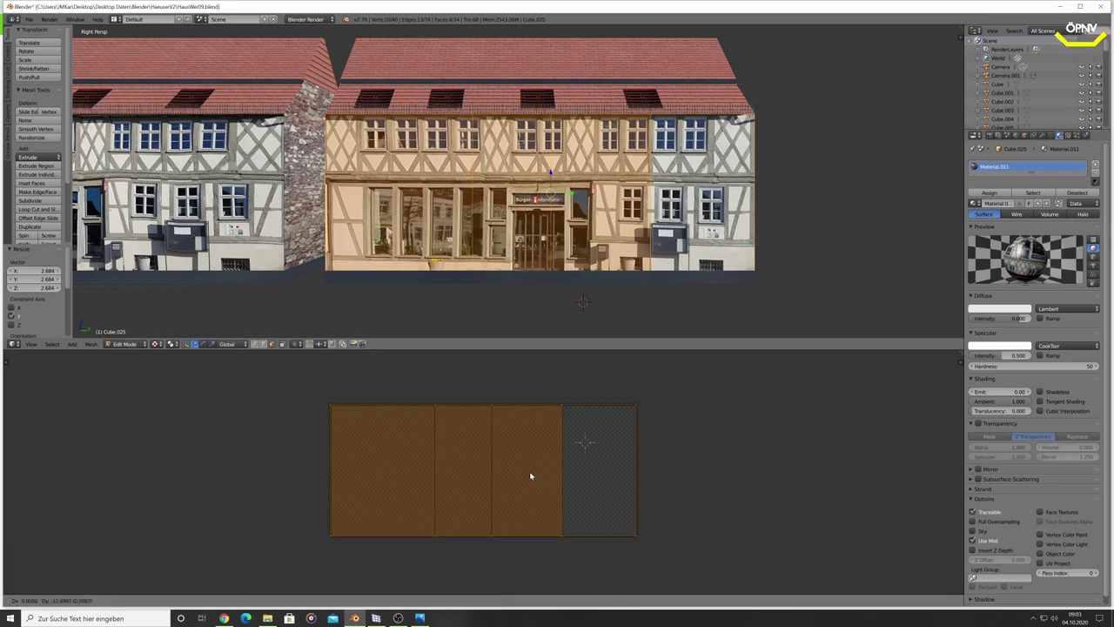
click(530, 471)
Deselect all faces, then zoom and pan until both houses sit side by side in view
key(a)
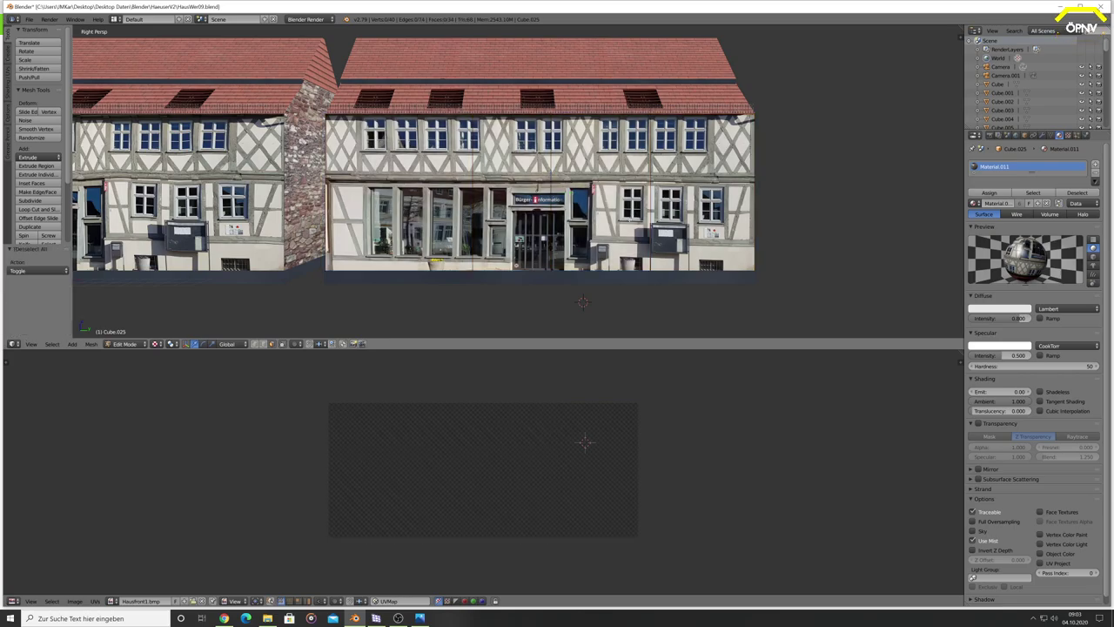
scroll(414, 174, down, 3)
scroll(551, 243, up, 2)
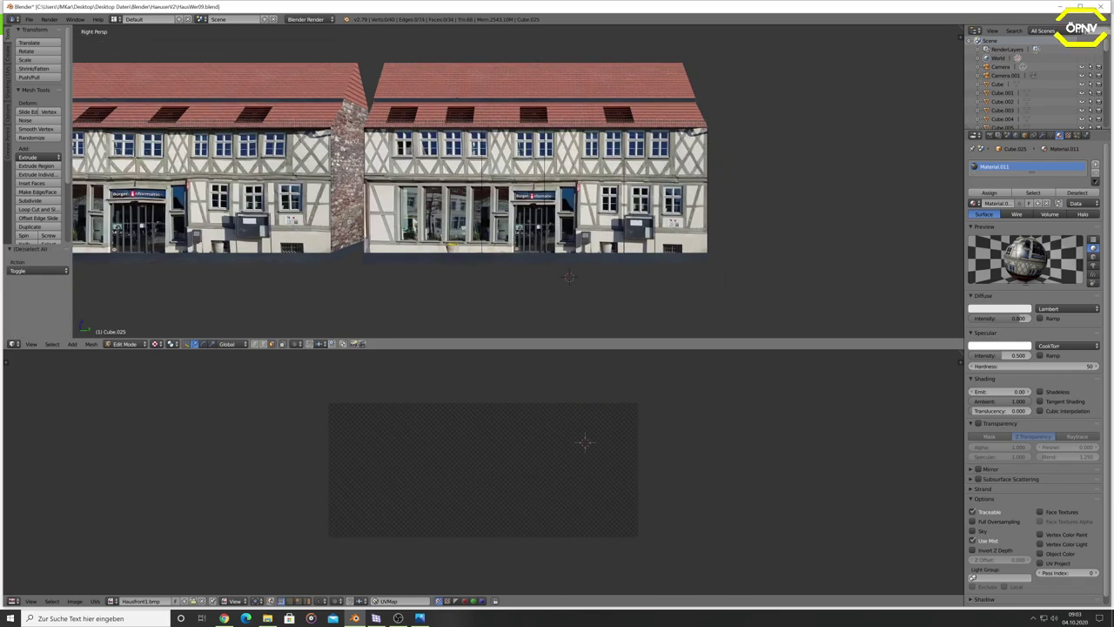
mouse_move(551, 243)
shift+middle_down()
mouse_move(609, 250)
mouse_move(465, 246)
shift+middle_up()
scroll(571, 245, up, 1)
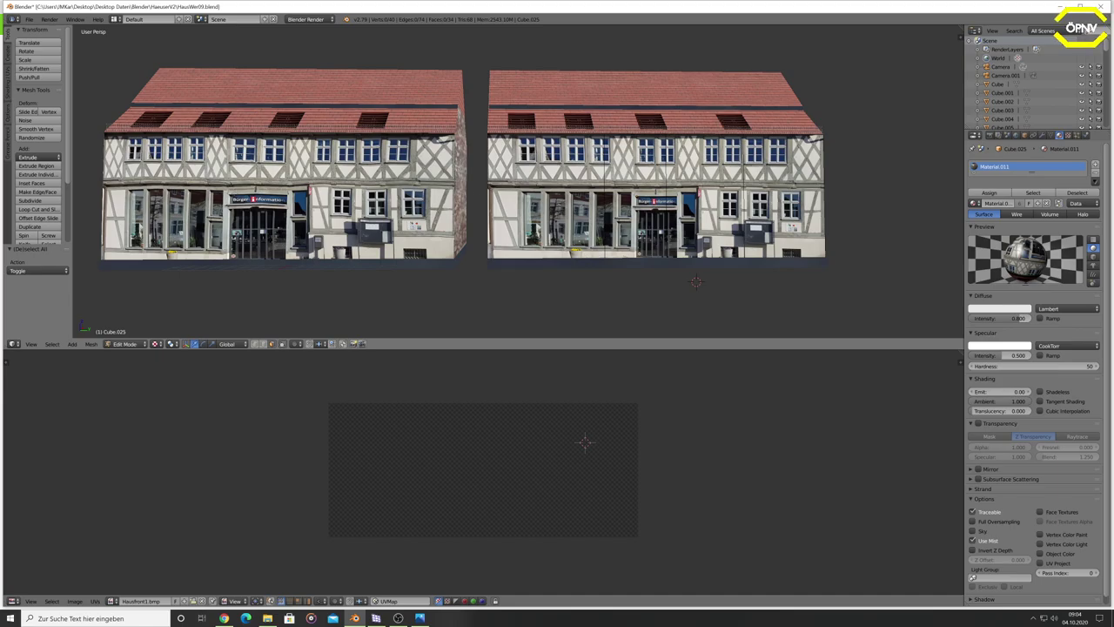
scroll(518, 183, up, 4)
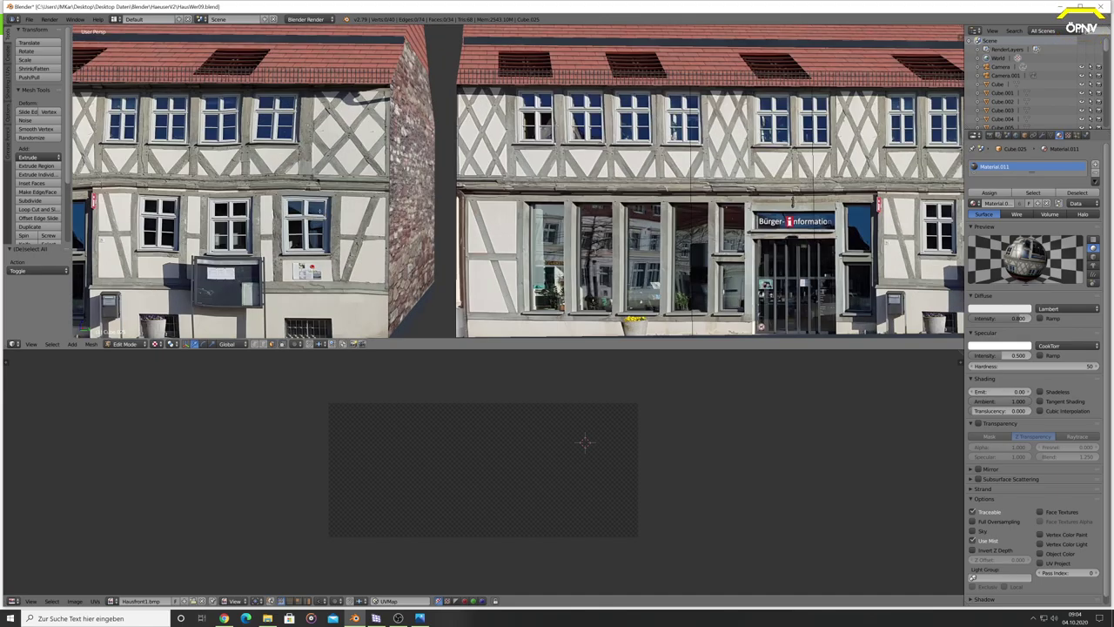
ctrl+scroll(518, 183, down, 5)
scroll(518, 182, up, 4)
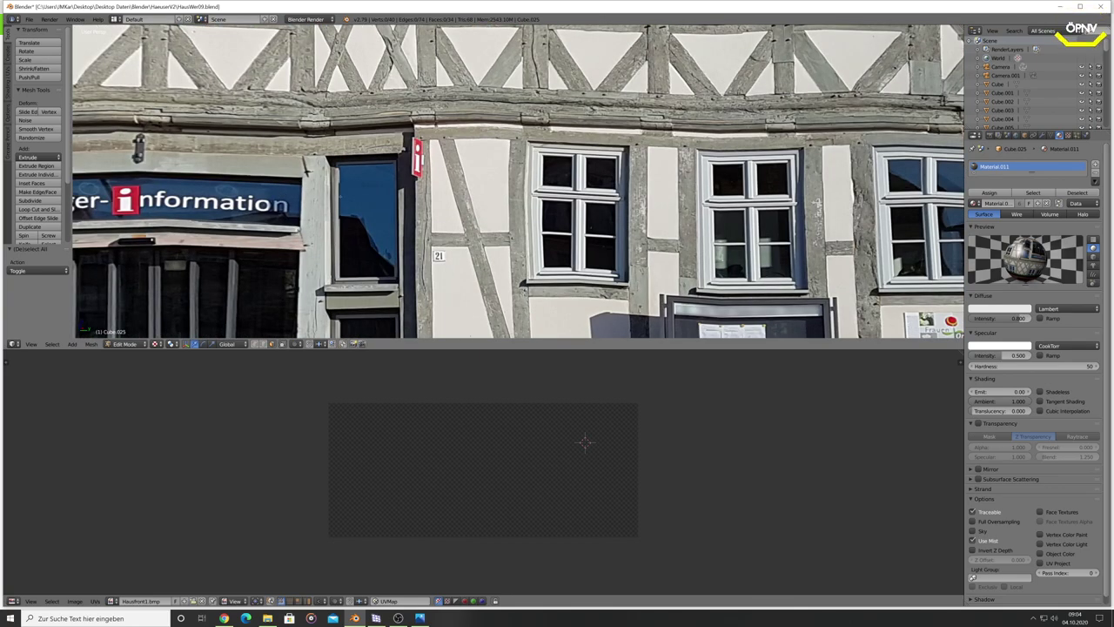
scroll(518, 181, down, 4)
shift+middle_drag(366, 183, 675, 183)
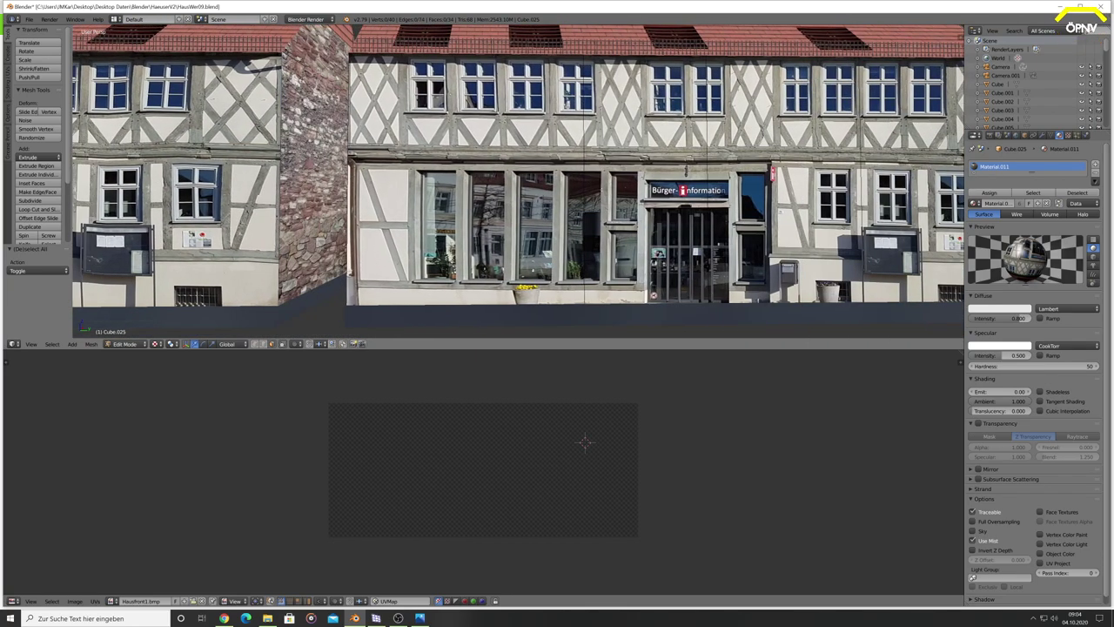
scroll(518, 181, up, 4)
scroll(518, 181, up, 2)
shift+middle_drag(518, 181, 413, 181)
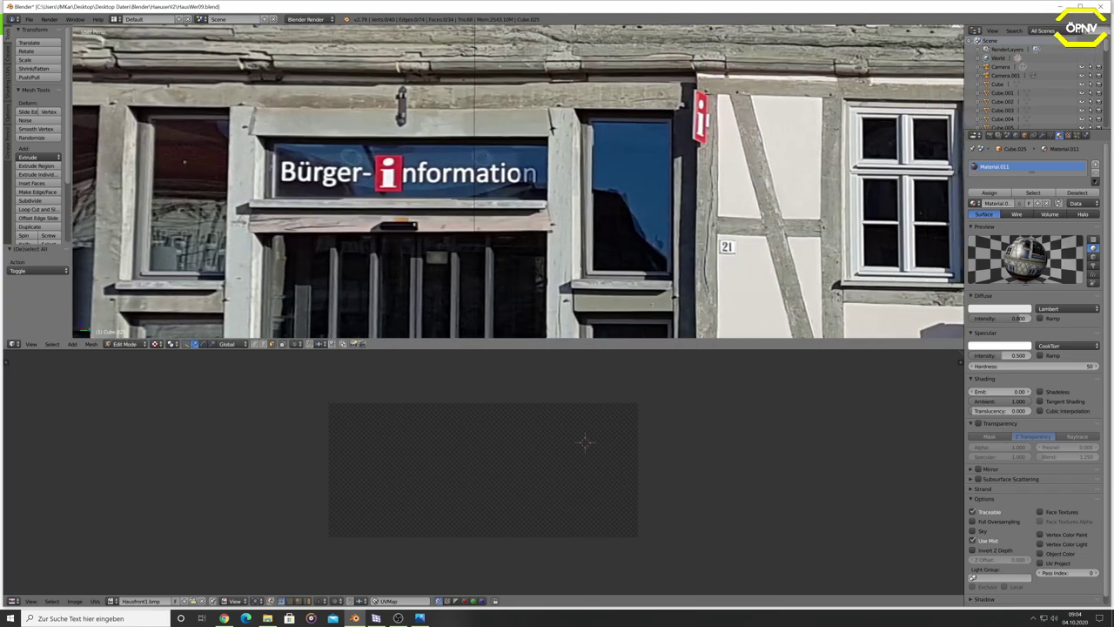
scroll(617, 131, down, 5)
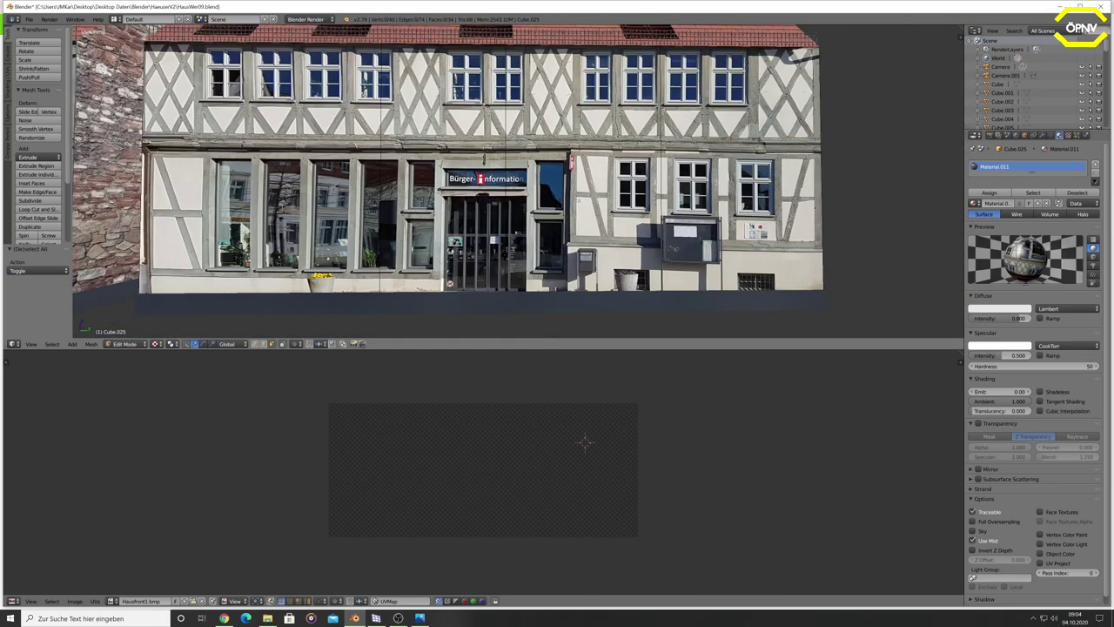
shift+middle_drag(617, 130, 705, 172)
scroll(705, 172, up, 2)
mouse_move(518, 226)
shift+middle_down()
mouse_move(518, 169)
mouse_move(648, 175)
mouse_move(261, 174)
mouse_move(783, 174)
mouse_move(688, 174)
shift+middle_up()
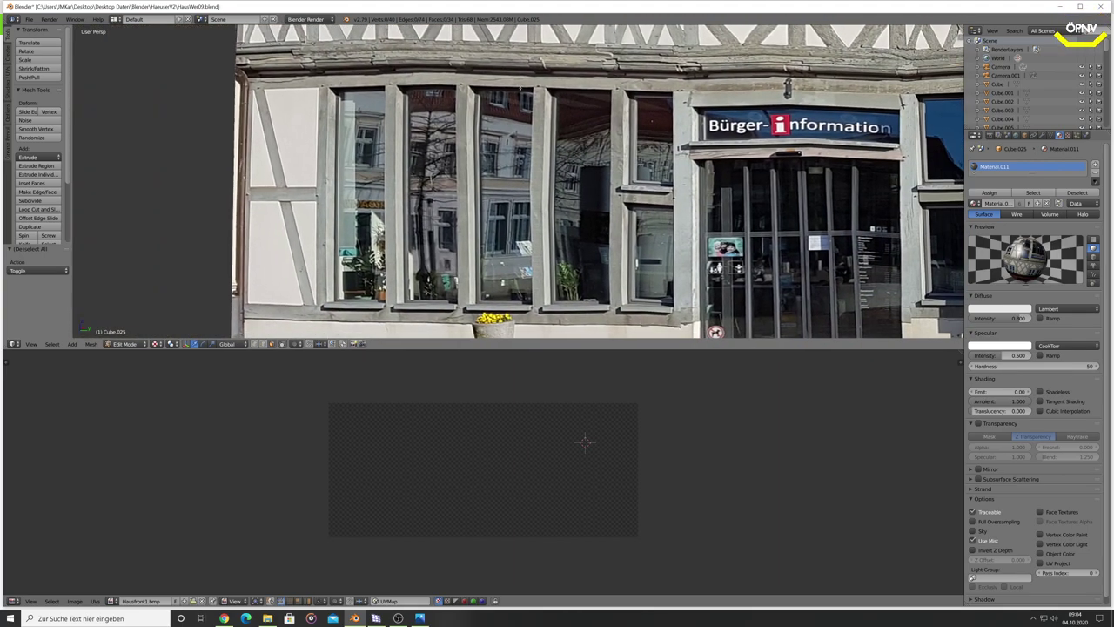
shift+middle_drag(683, 33, 679, 33)
scroll(783, 87, down, 2)
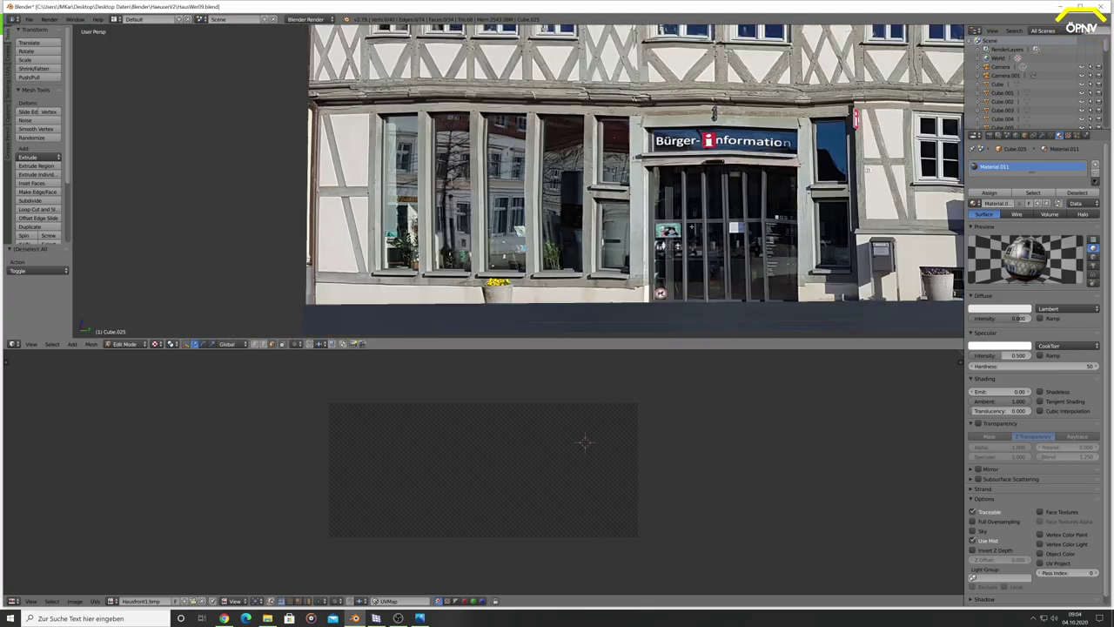
scroll(784, 87, down, 3)
shift+middle_drag(784, 87, 249, 87)
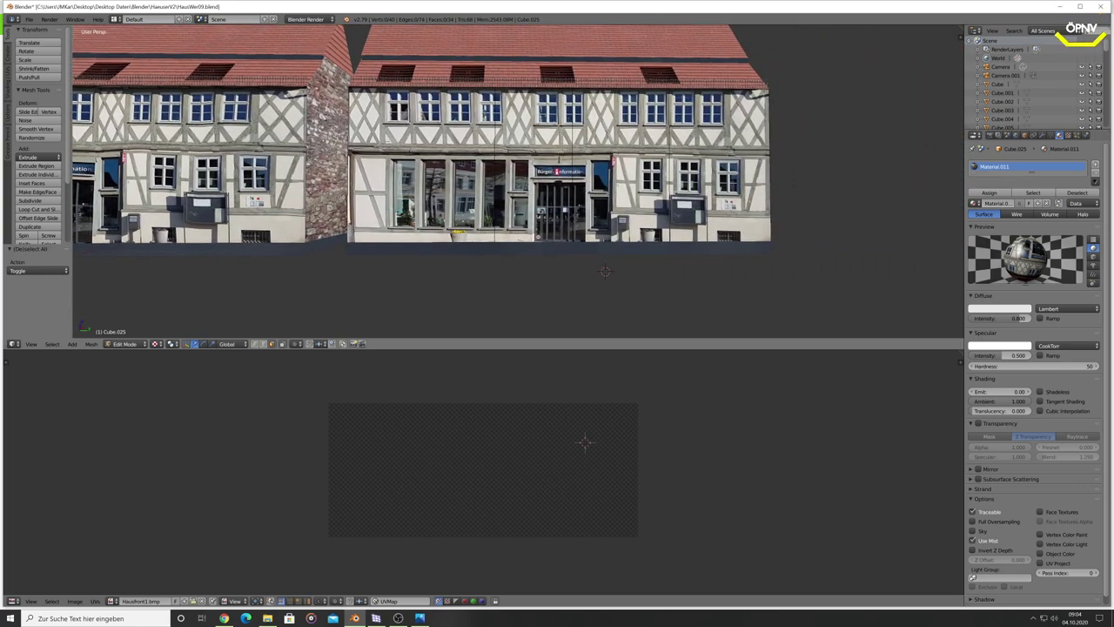
shift+middle_drag(522, 130, 823, 130)
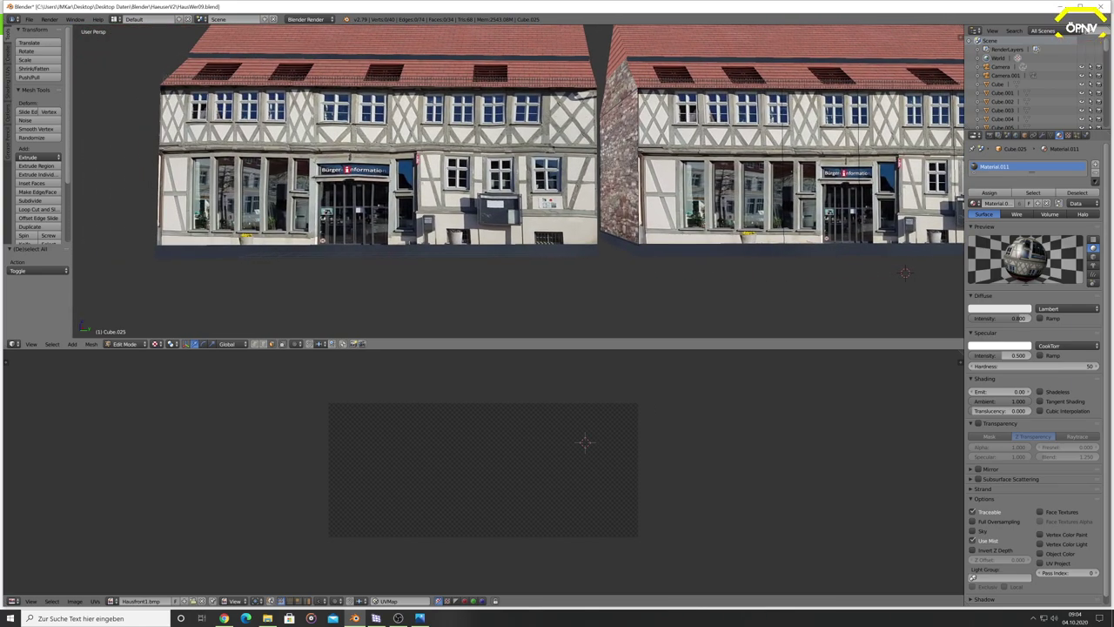
shift+middle_drag(610, 130, 337, 136)
scroll(518, 174, up, 3)
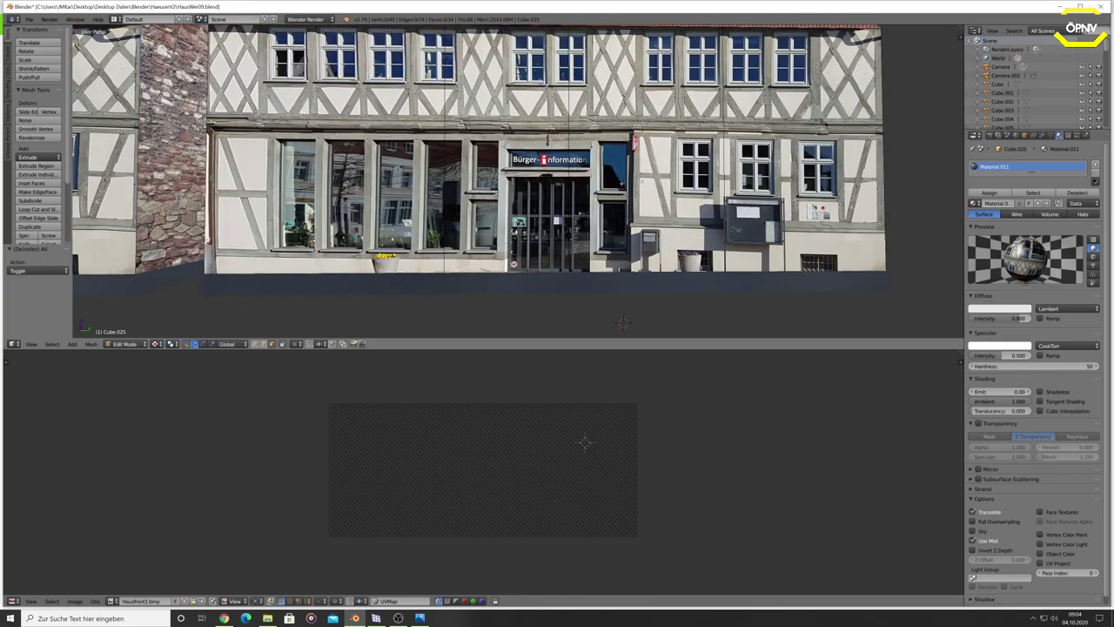
scroll(479, 174, down, 4)
scroll(479, 174, up, 1)
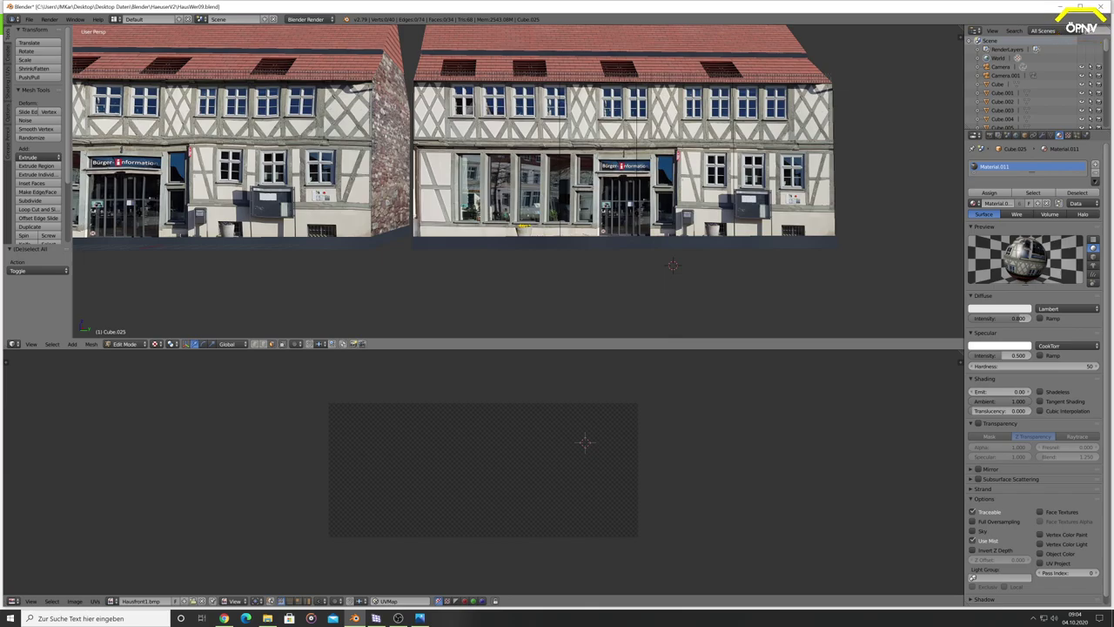
scroll(518, 174, up, 3)
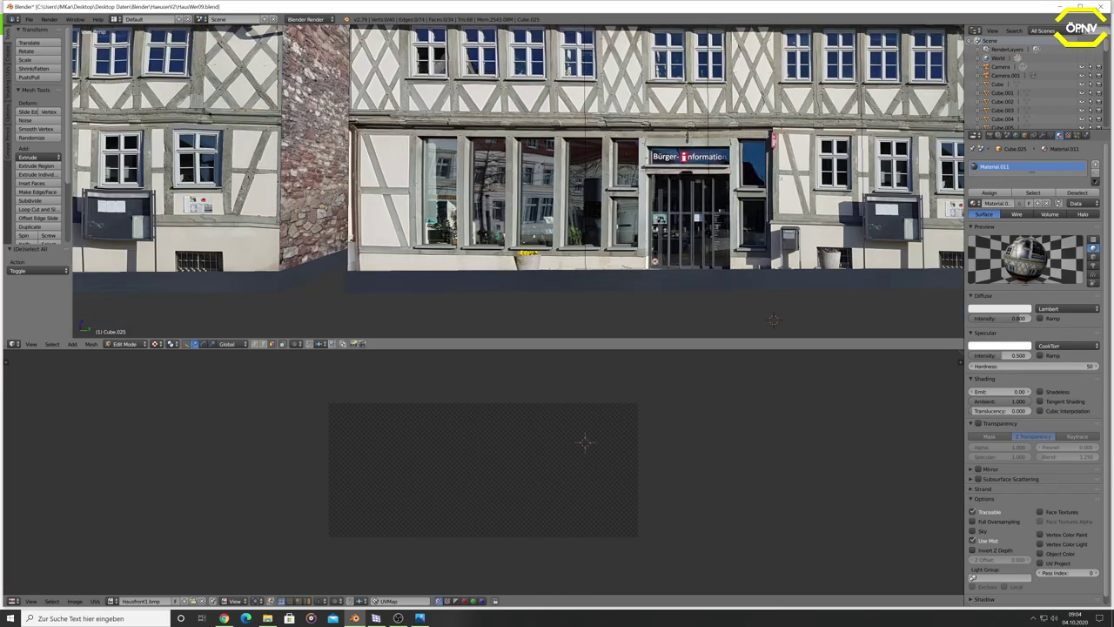
scroll(518, 183, up, 1)
scroll(518, 183, up, 2)
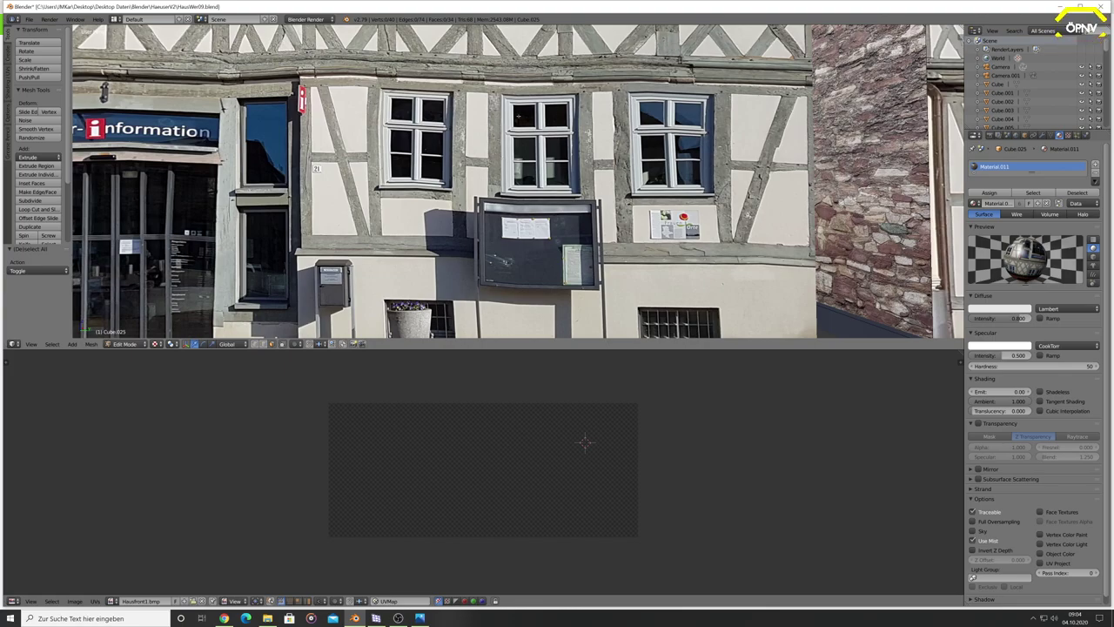
scroll(518, 182, down, 3)
ctrl+scroll(518, 181, up, 2)
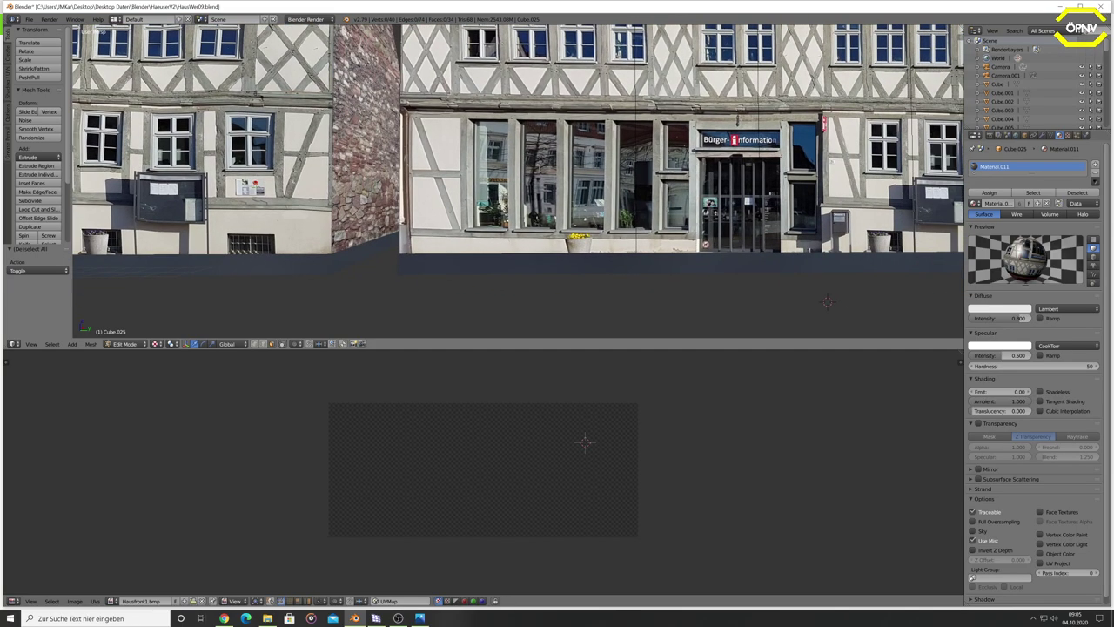
ctrl+scroll(518, 181, down, 2)
scroll(518, 181, up, 2)
scroll(518, 181, up, 2)
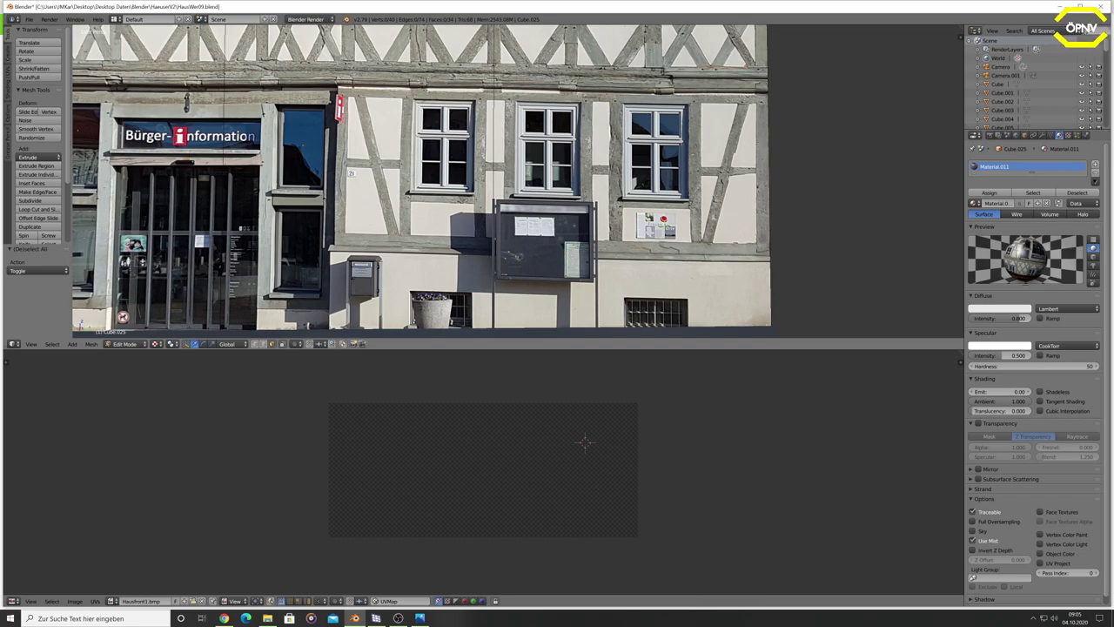
scroll(518, 181, down, 4)
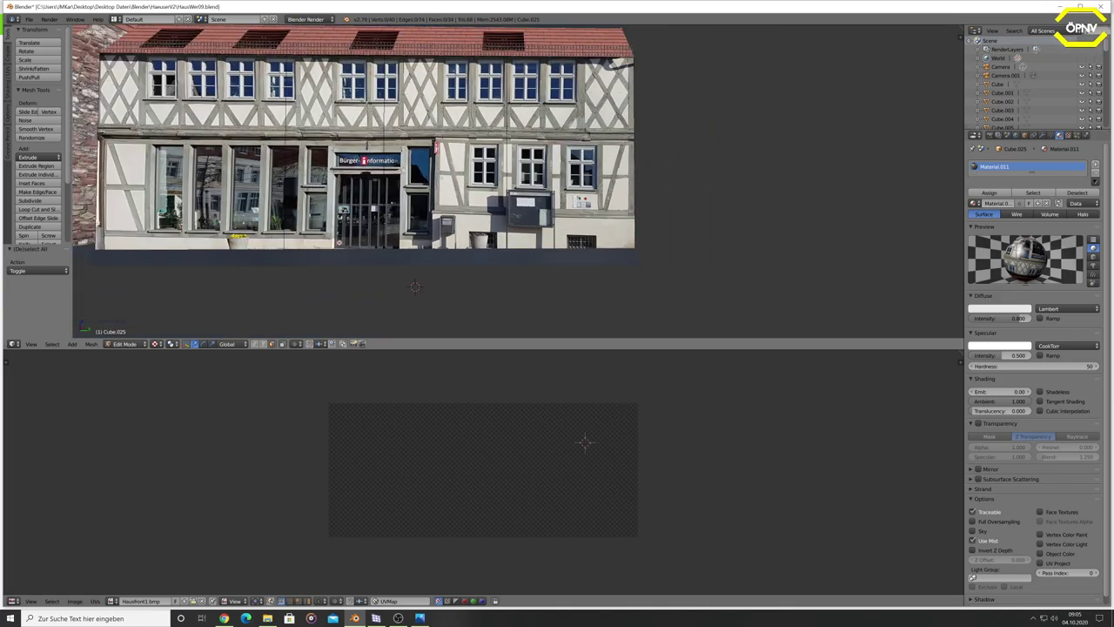
scroll(518, 181, down, 2)
scroll(518, 181, down, 2)
scroll(518, 181, down, 1)
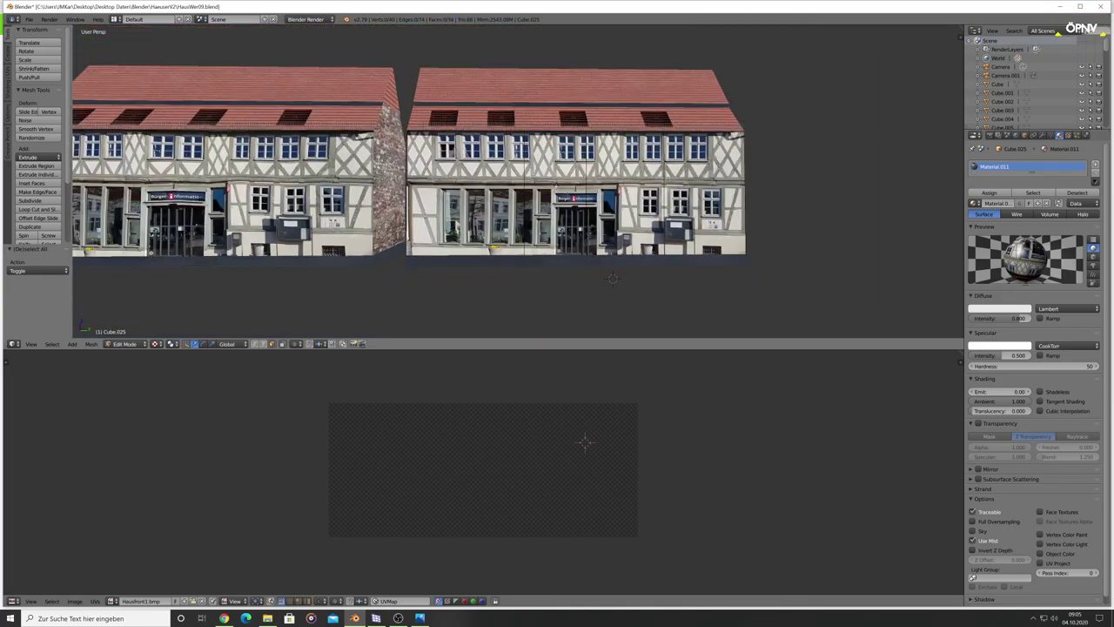
ctrl+scroll(518, 181, down, 2)
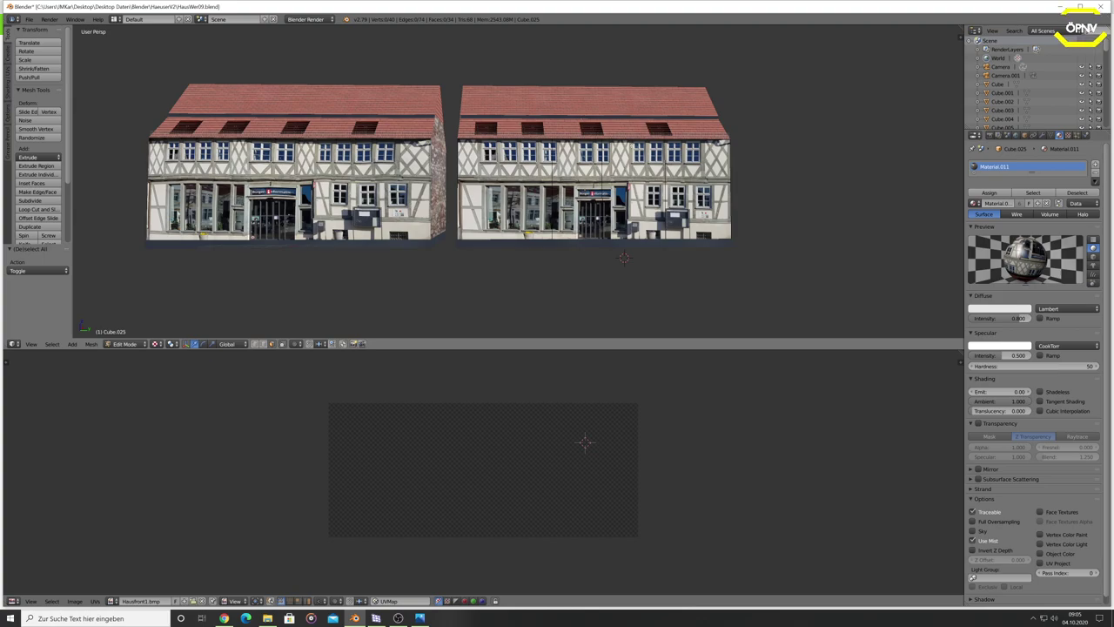
scroll(518, 182, up, 1)
scroll(518, 182, up, 1)
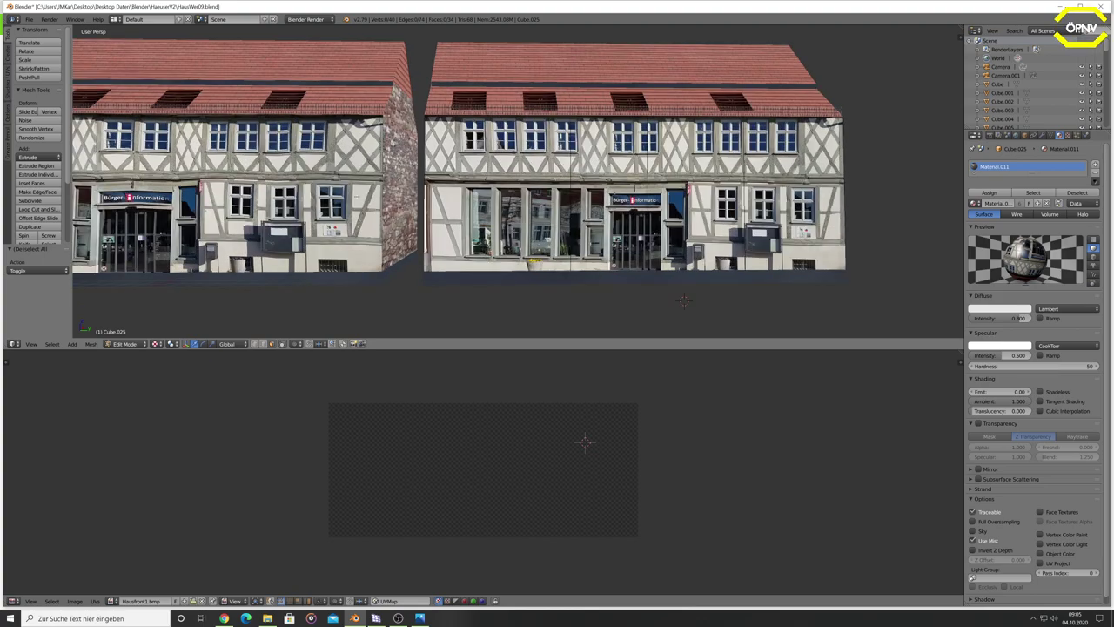
scroll(518, 182, down, 1)
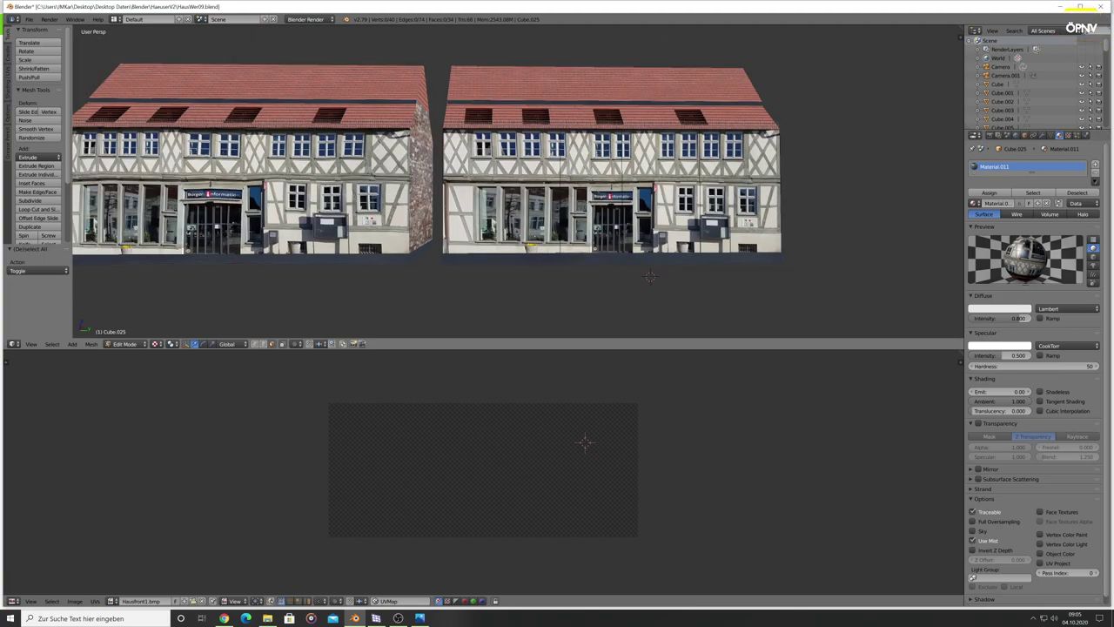
middle_drag(522, 261, 624, 277)
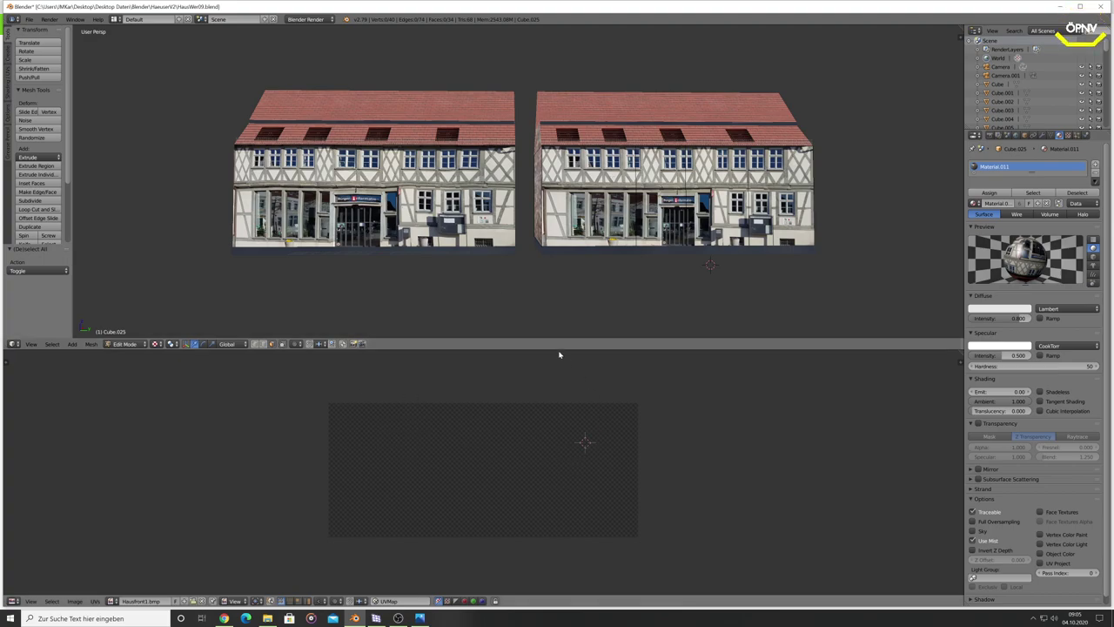
Select four facade faces on the duplicate house, then cancel an attempted rescale
right_click(589, 196)
shift+right_click(653, 196)
shift+right_click(651, 174)
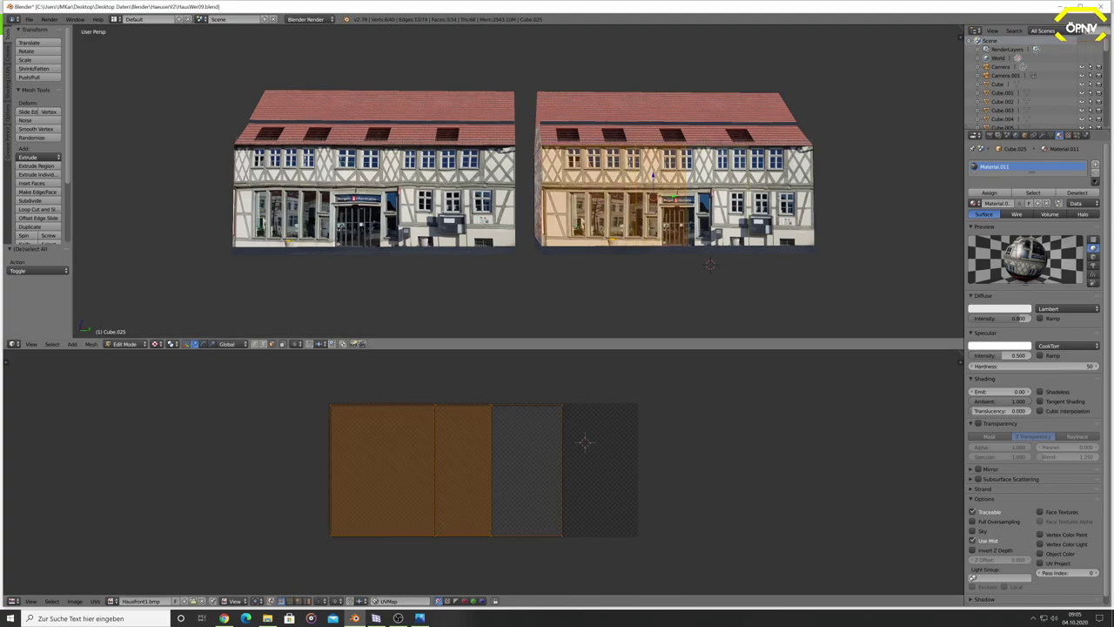
shift+right_click(685, 177)
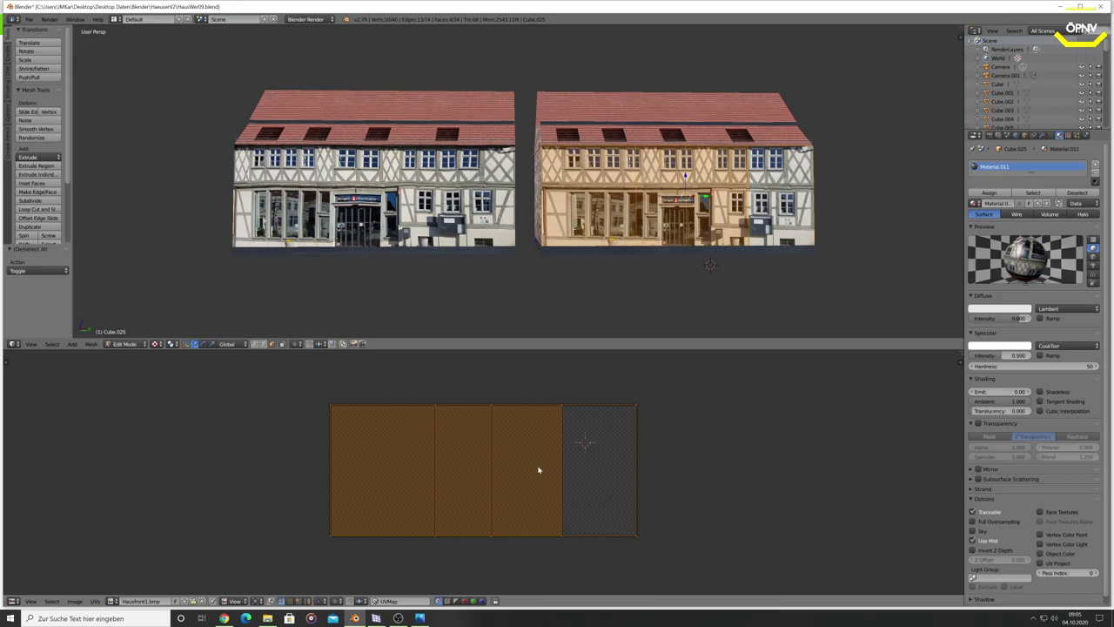
key(s)
right_click(657, 542)
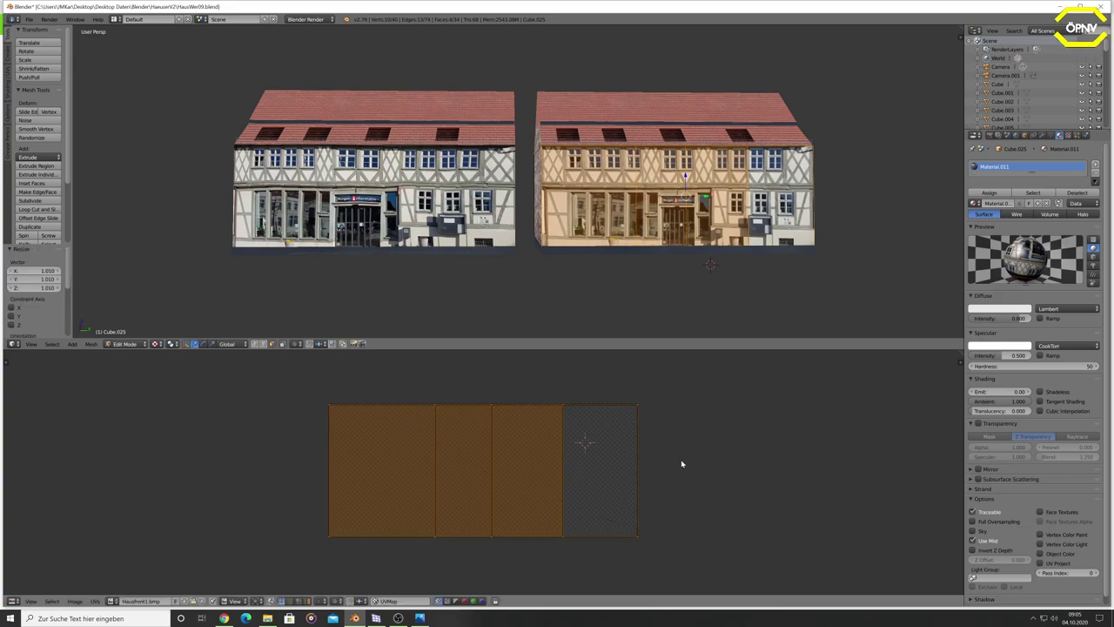
Deselect all, leave Edit Mode, and open the original left house (Cube) in Edit Mode
key(a)
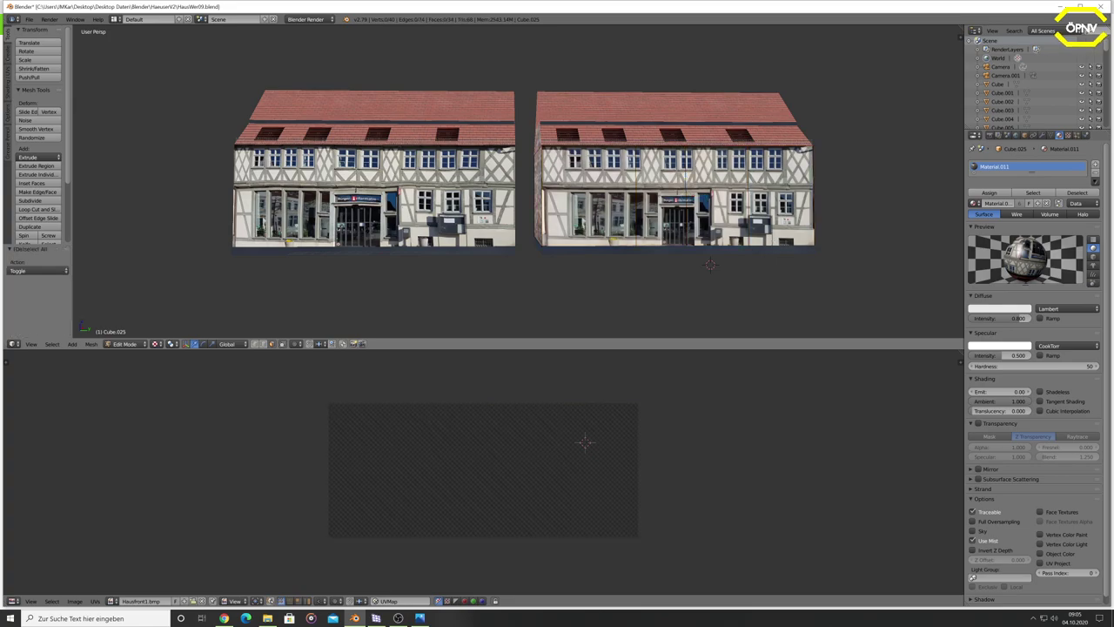
key(Tab)
right_click(374, 200)
key(Tab)
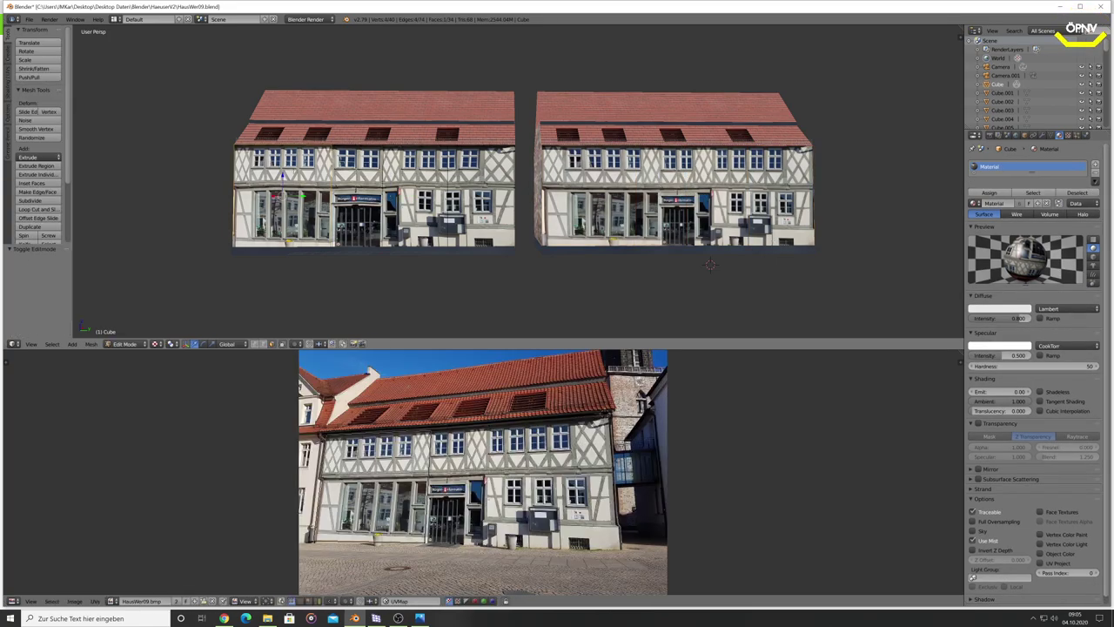
Select the original house's facade faces and zoom the UV editor to see their HausWer09 mapping
shift+right_click(349, 196)
shift+right_click(416, 196)
shift+right_click(479, 196)
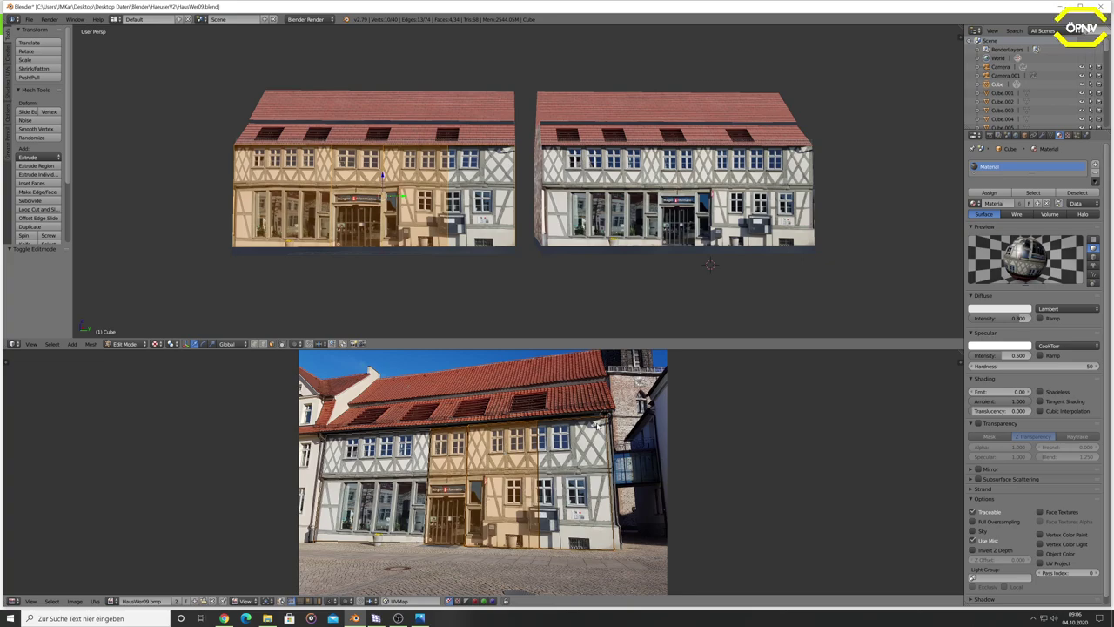
scroll(478, 462, up, 3)
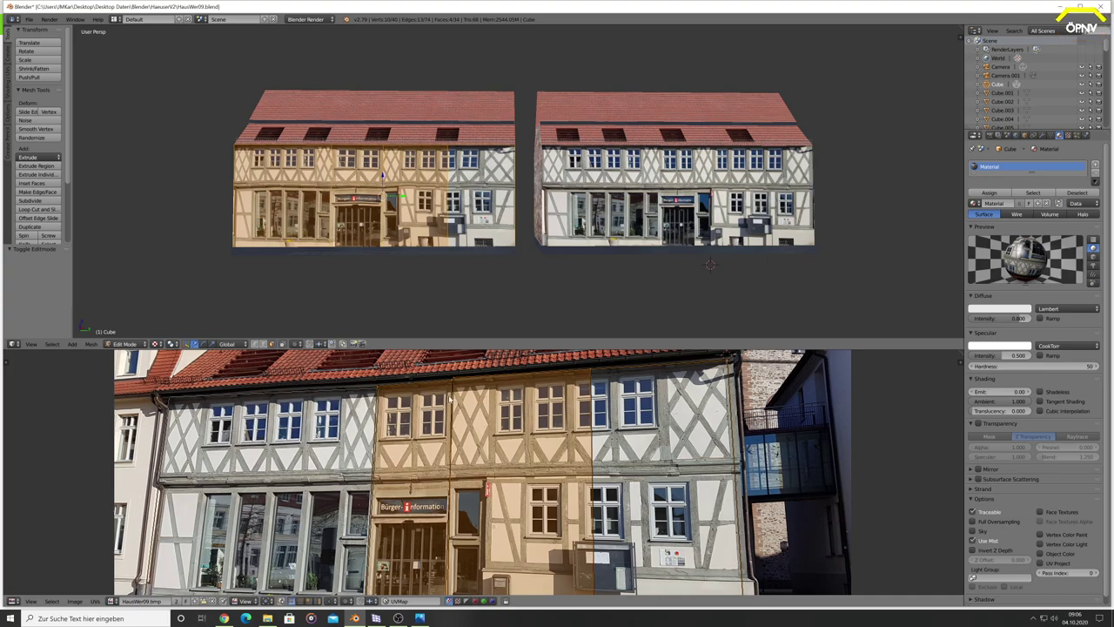
scroll(649, 389, down, 2)
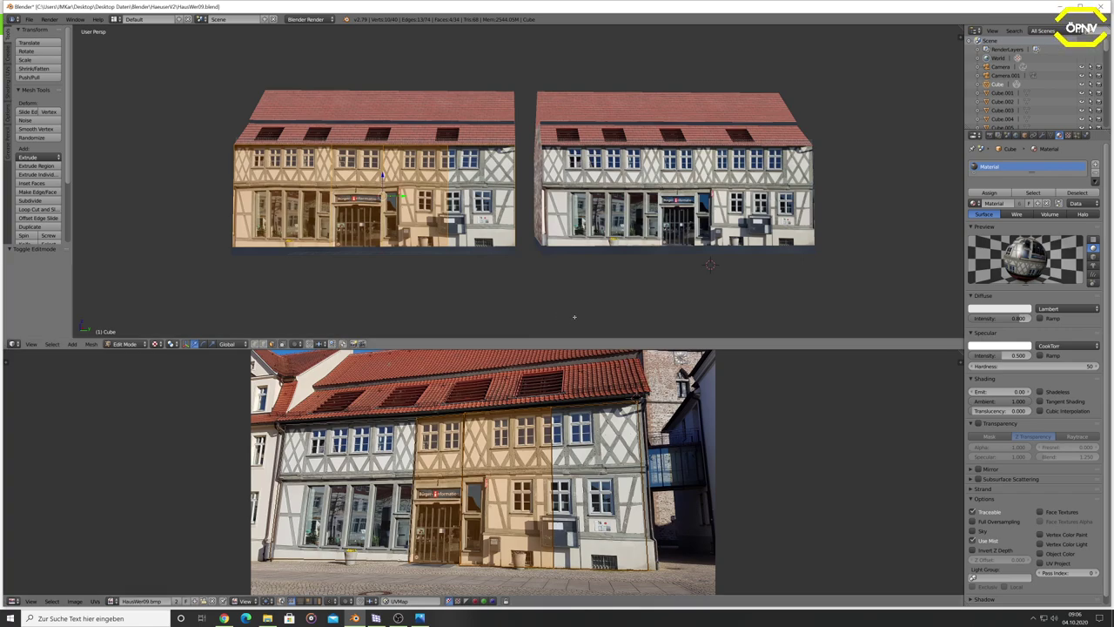
scroll(550, 289, up, 1)
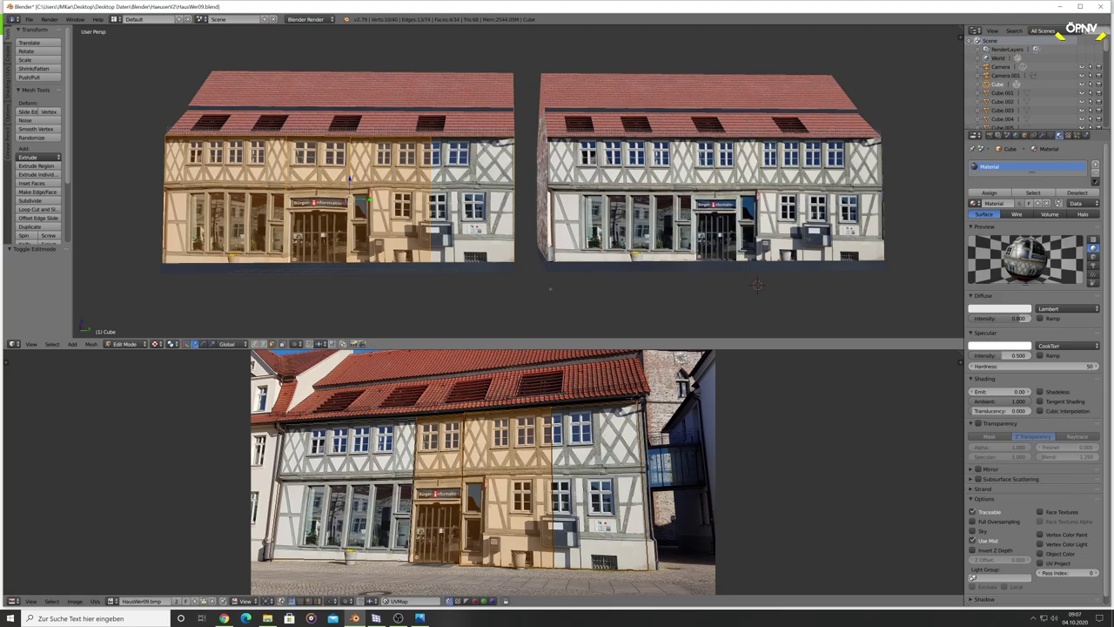
scroll(511, 270, down, 3)
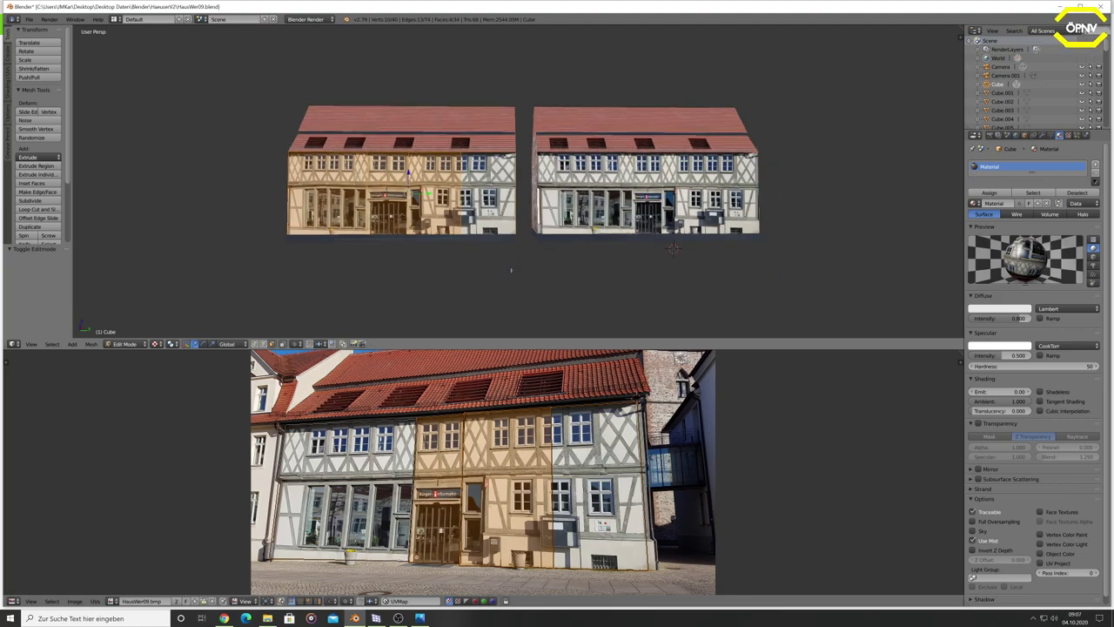
scroll(511, 270, up, 2)
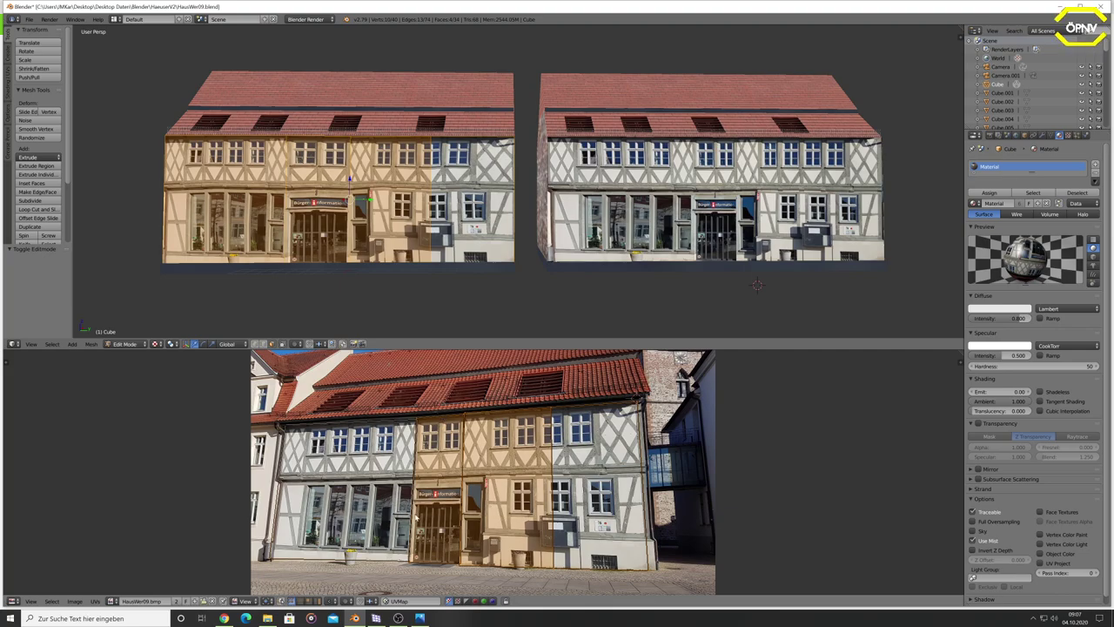
Reset the rectifier grid and set its midpoint slider to -0,020
click(376, 619)
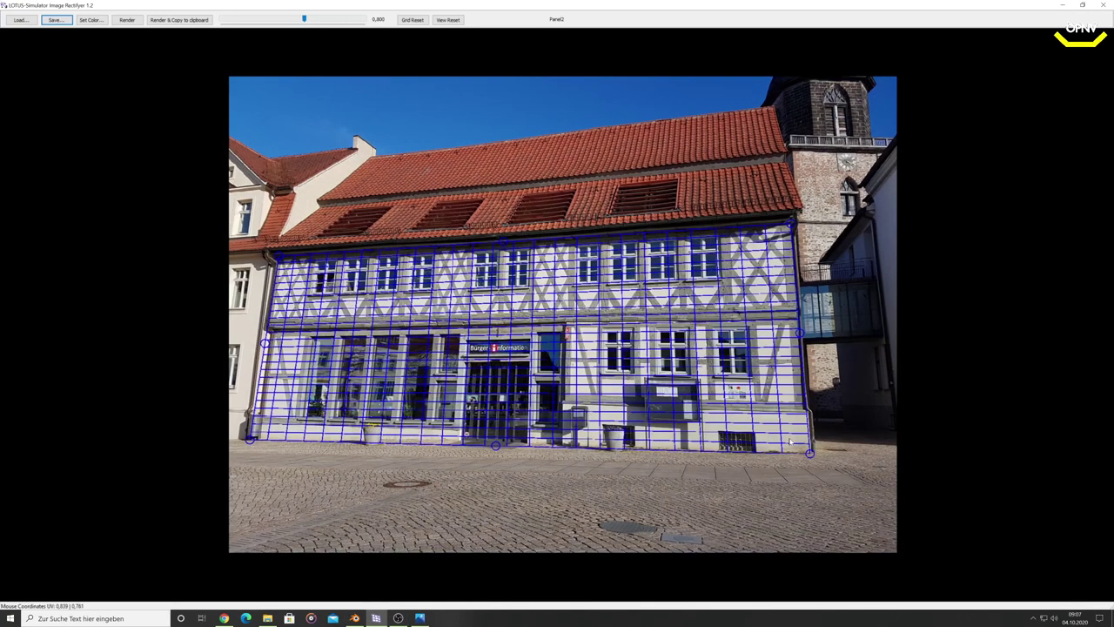
drag(788, 225, 793, 223)
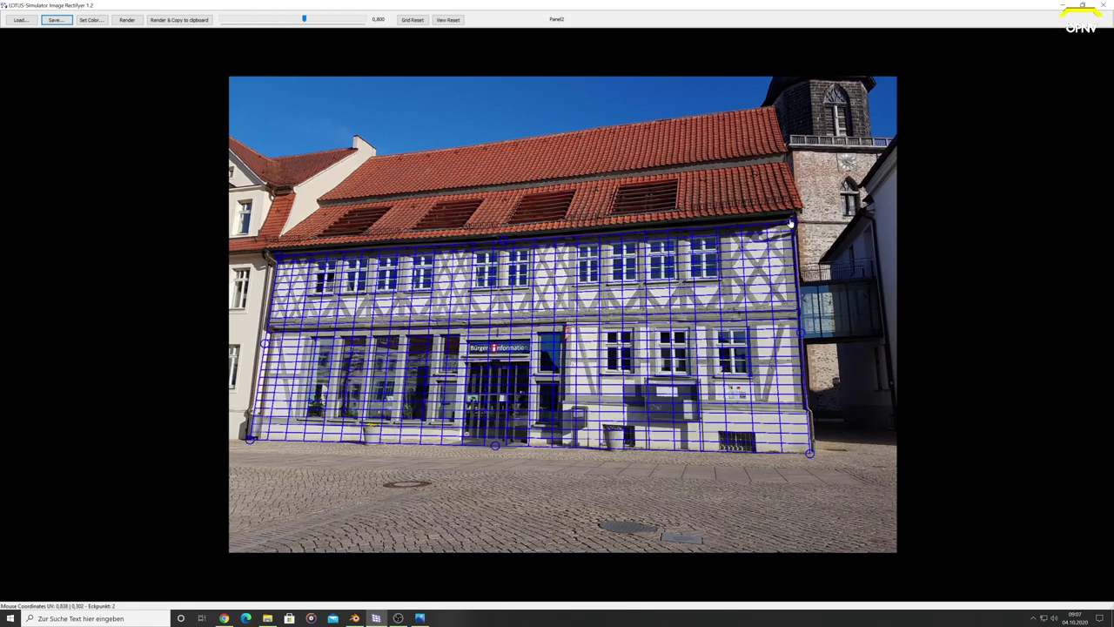
drag(793, 223, 792, 223)
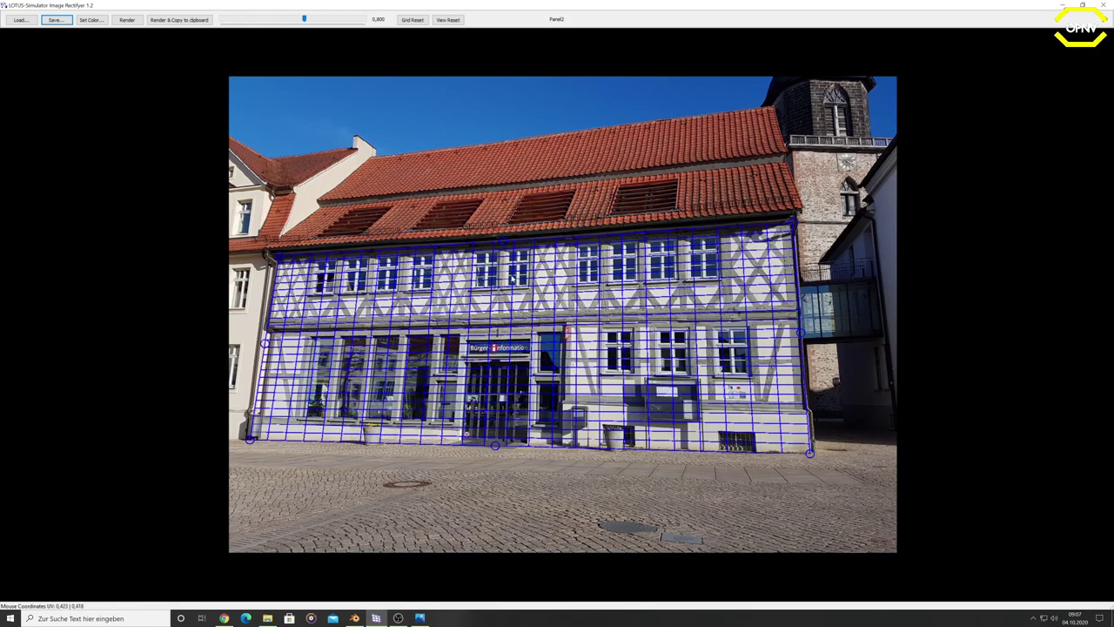
click(417, 21)
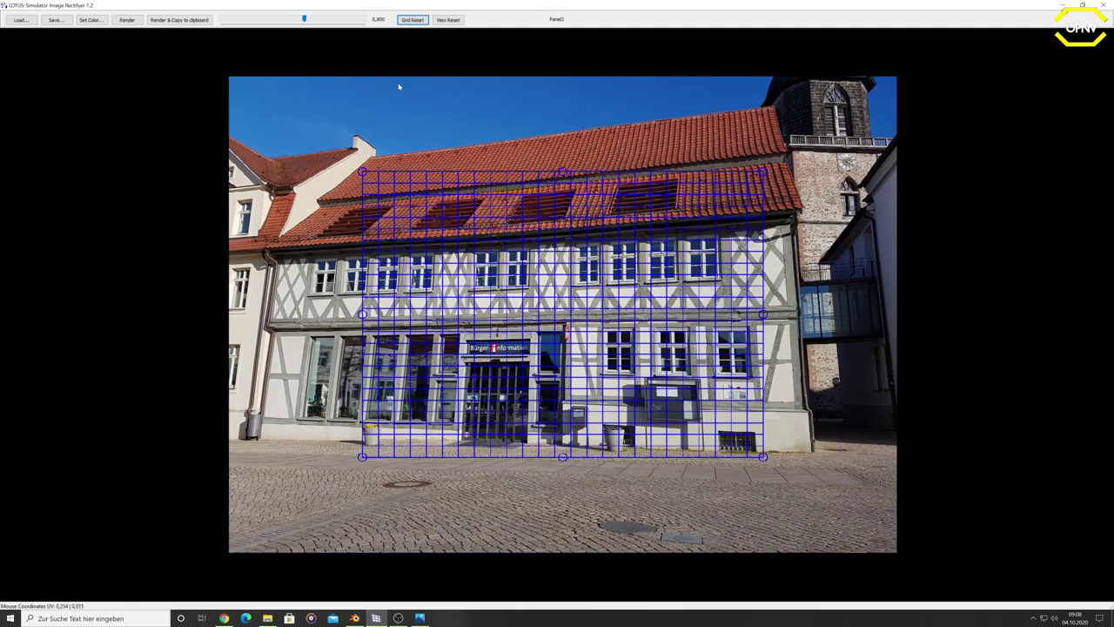
mouse_move(306, 20)
mouse_down()
mouse_move(322, 24)
mouse_move(236, 19)
mouse_move(295, 13)
mouse_up()
drag(295, 13, 292, 12)
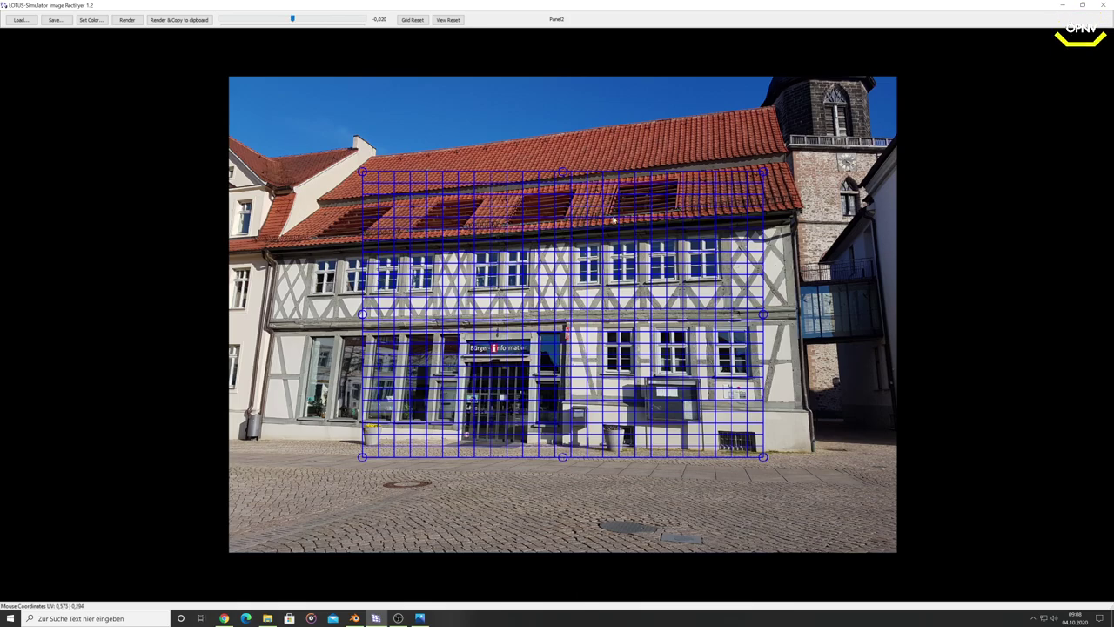
Drag the four grid corners onto the facade's top and bottom corners
drag(364, 175, 275, 257)
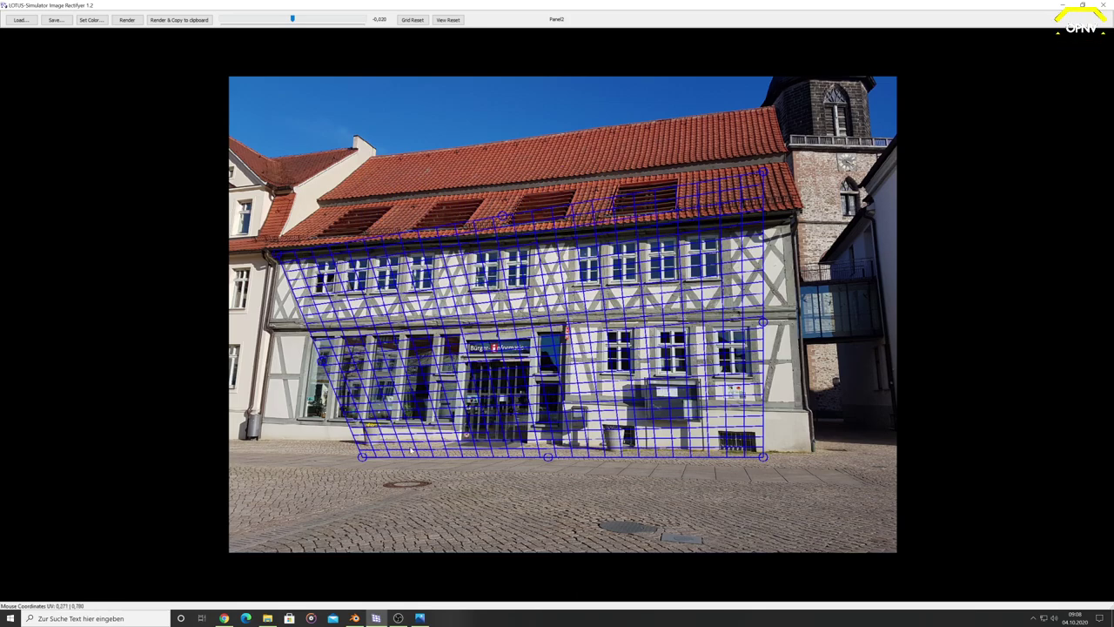
drag(364, 457, 253, 442)
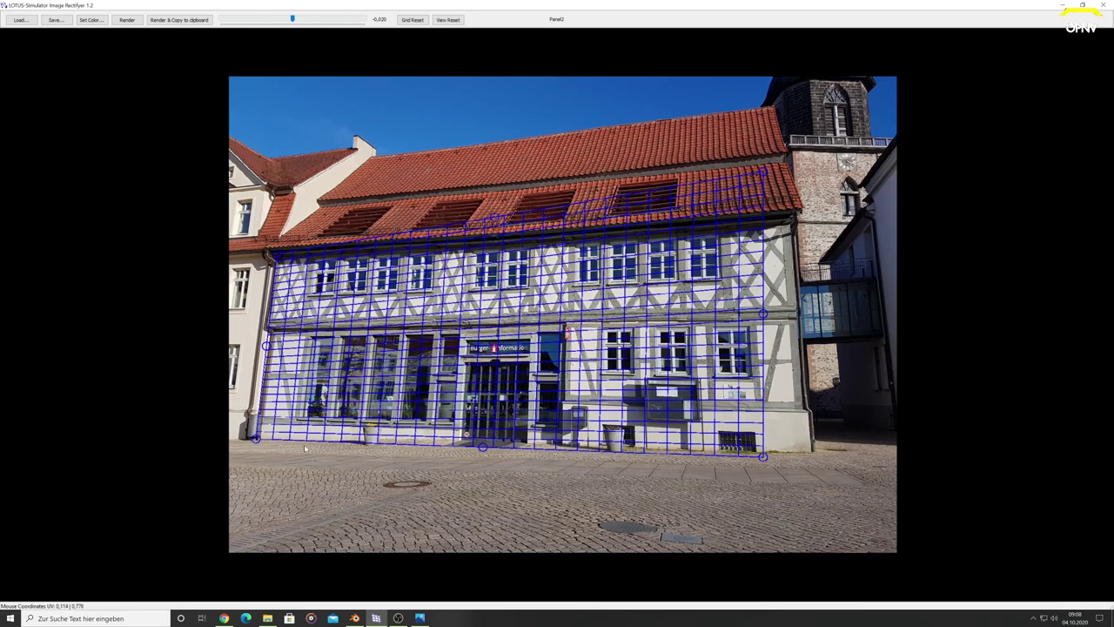
drag(763, 457, 812, 453)
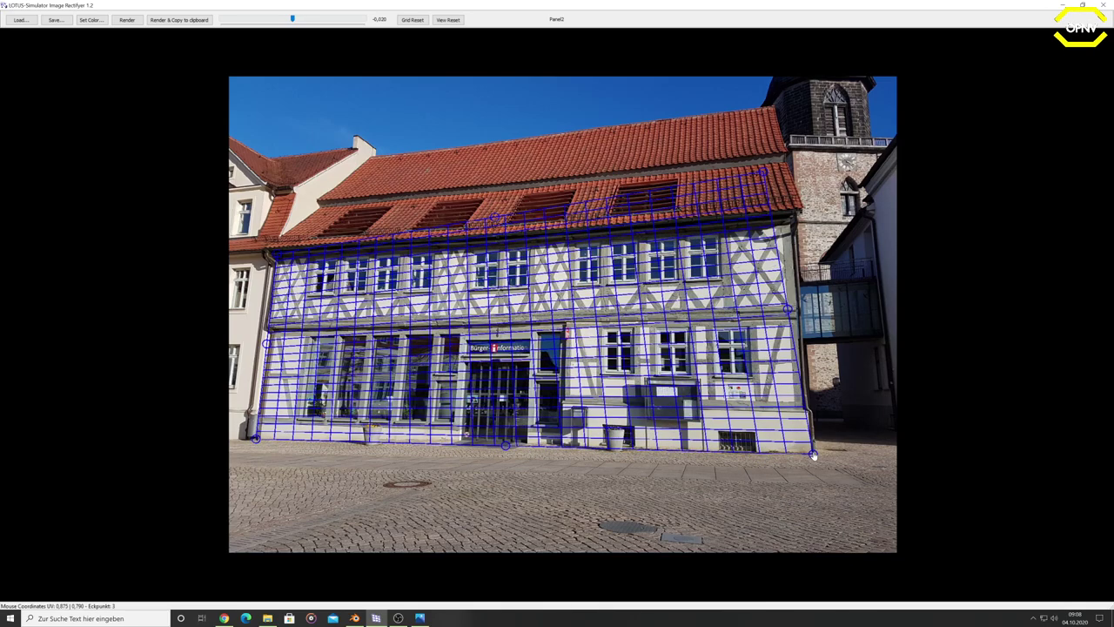
drag(767, 173, 792, 223)
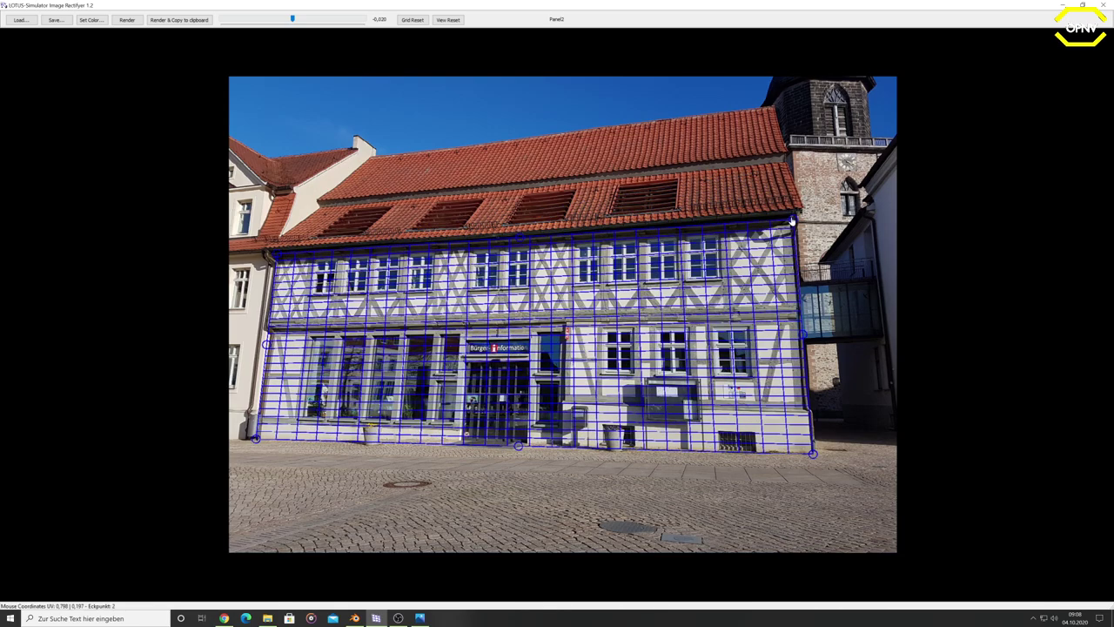
Preview the rectified facade, return to the gridded photo, then switch to the browser
click(128, 20)
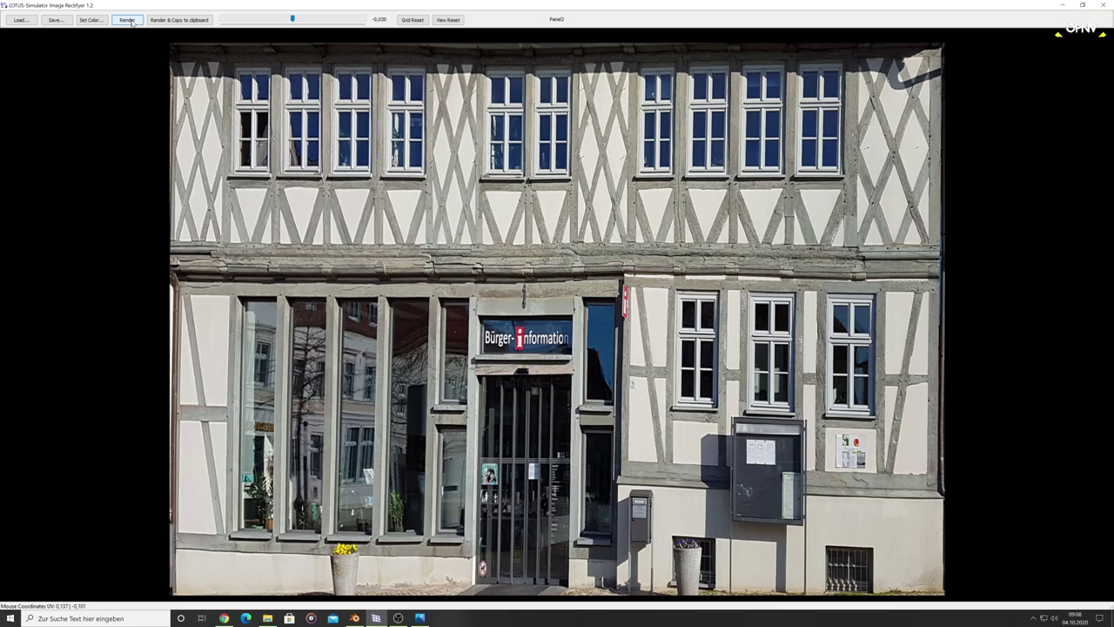
click(132, 22)
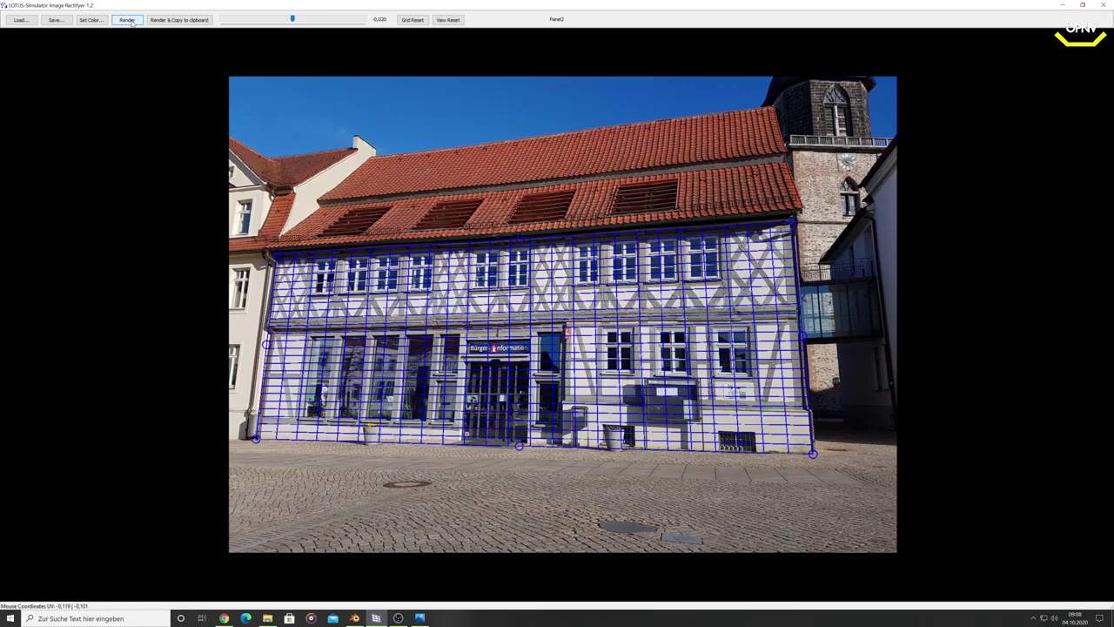
click(131, 21)
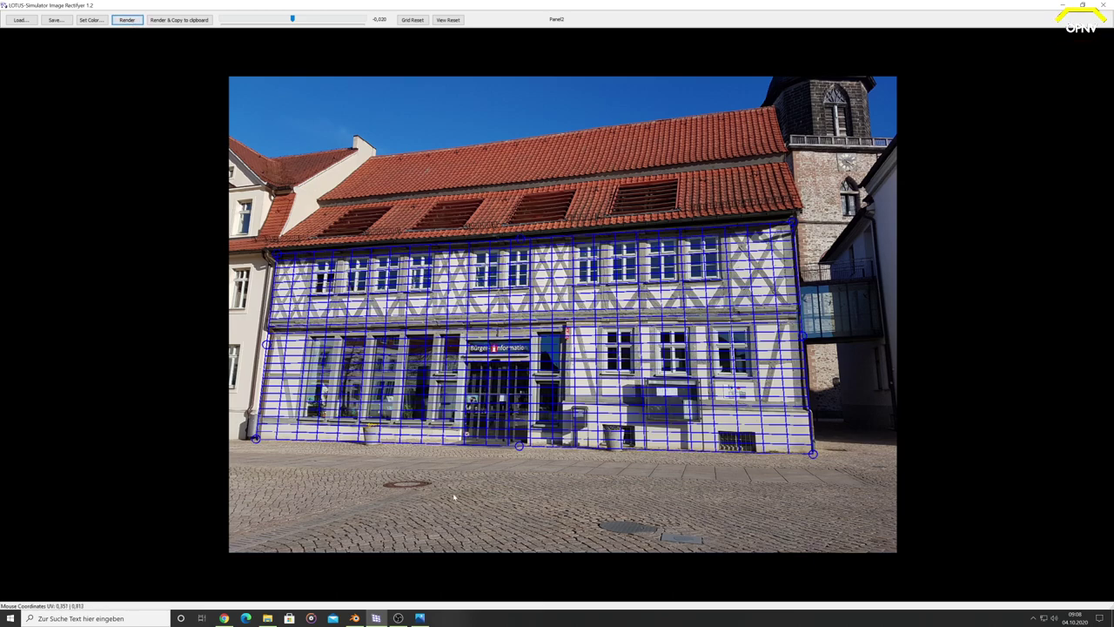
mouse_move(246, 618)
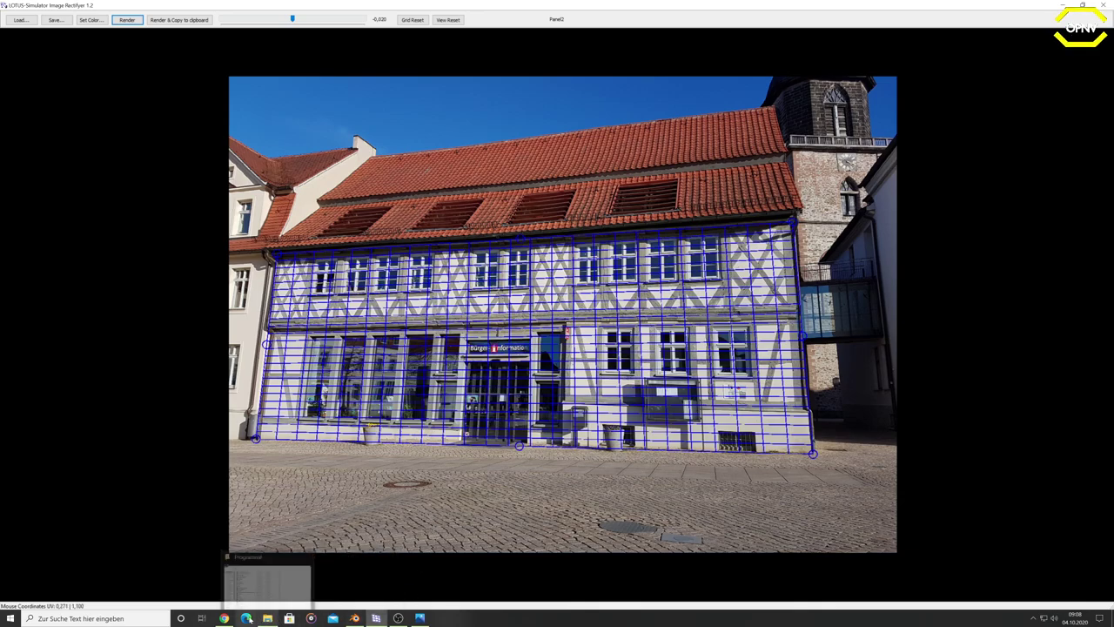
click(224, 618)
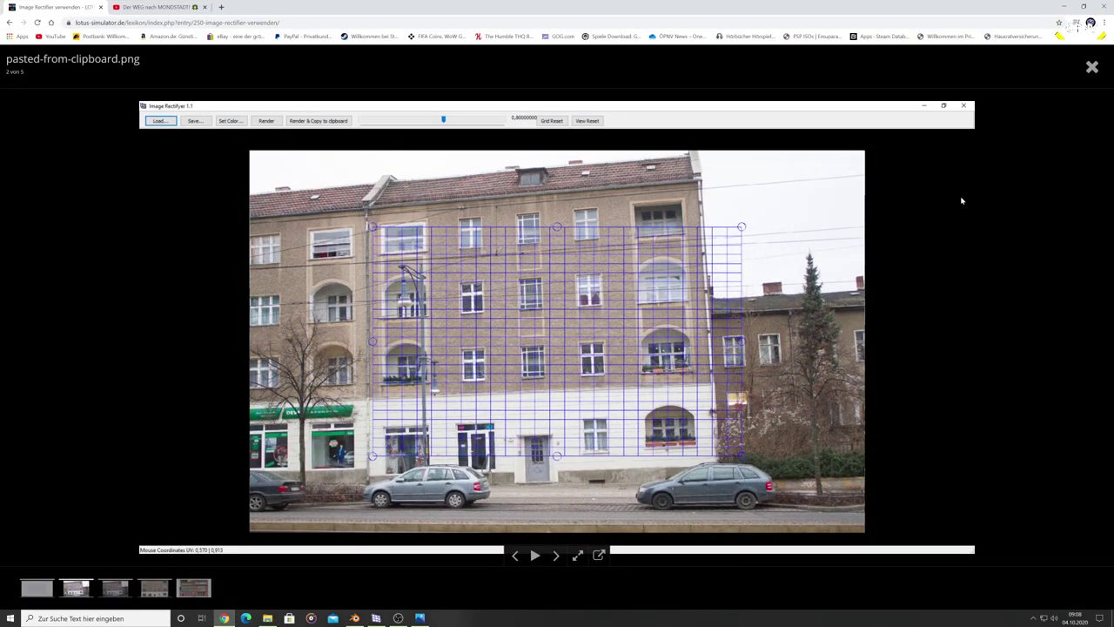
Close the enlarged gallery image and scroll through the Image Rectifier verwenden article and back to its title
click(1093, 67)
scroll(707, 309, down, 5)
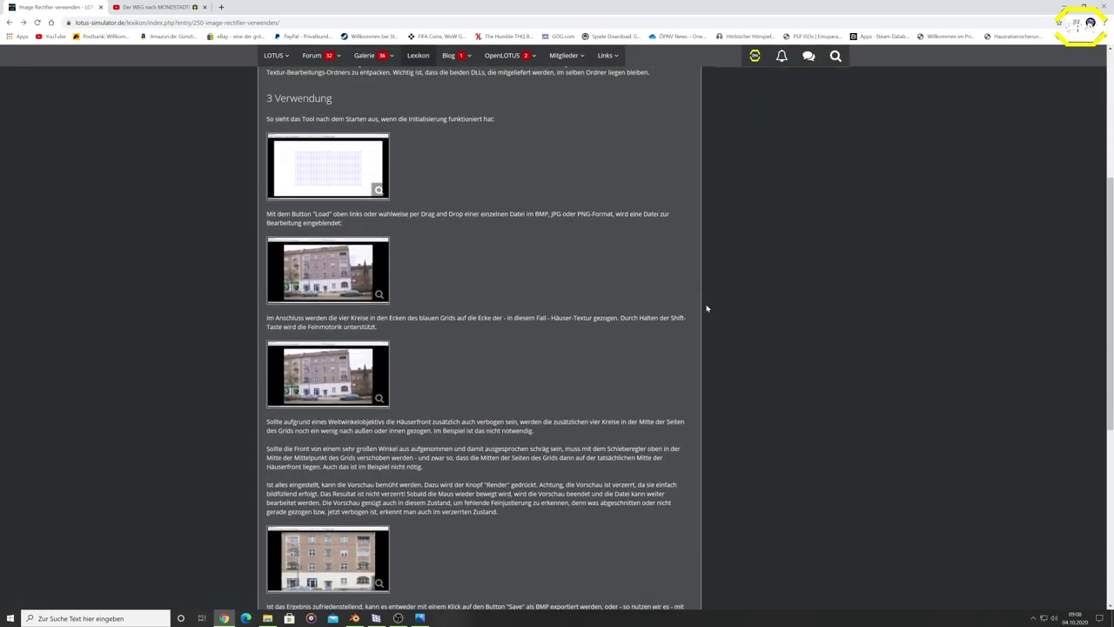
scroll(478, 316, down, 4)
scroll(503, 192, up, 4)
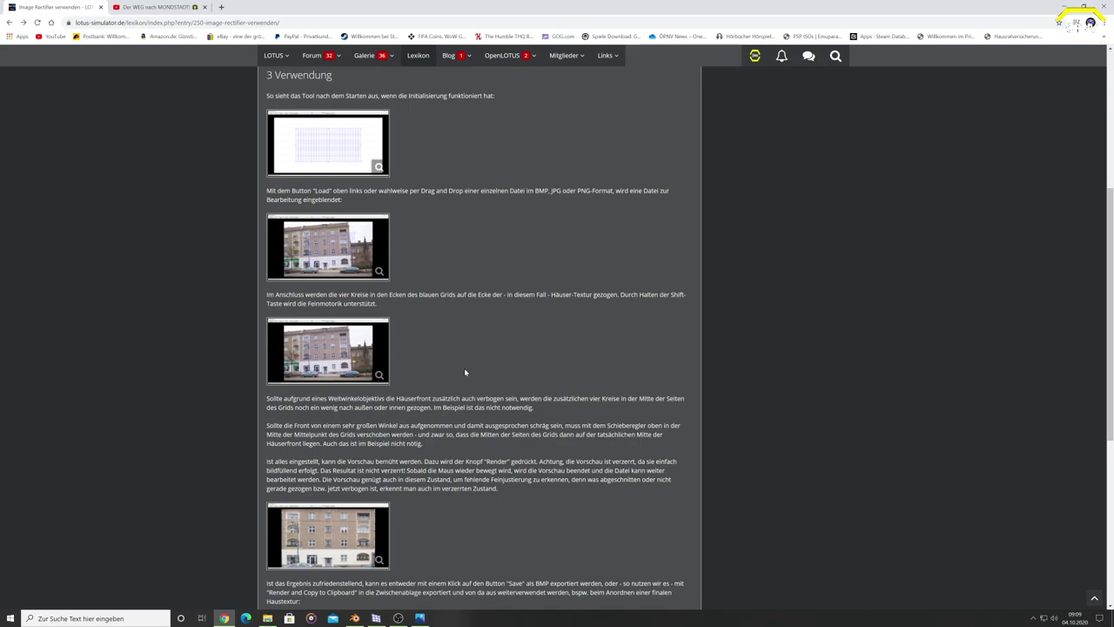
scroll(464, 373, down, 1)
scroll(464, 373, down, 2)
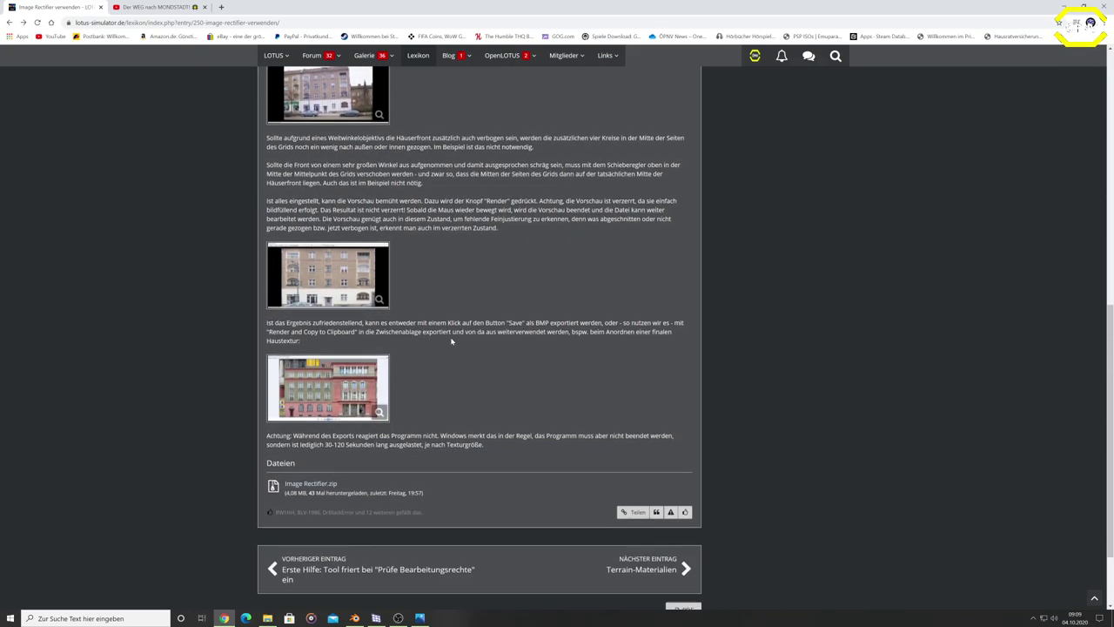
scroll(475, 274, down, 1)
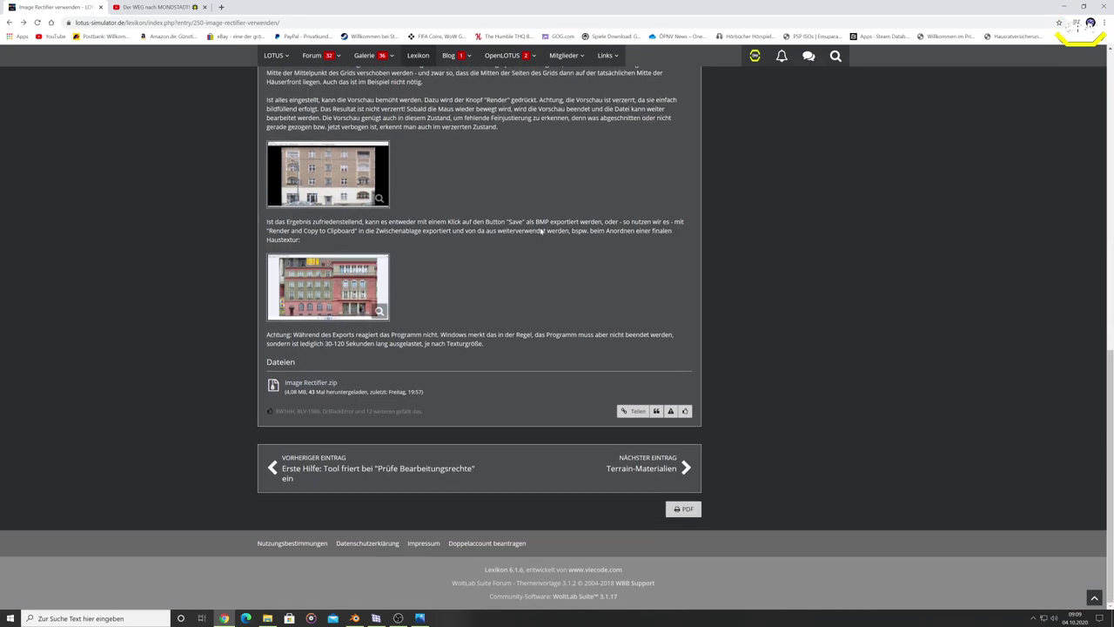
scroll(502, 266, up, 2)
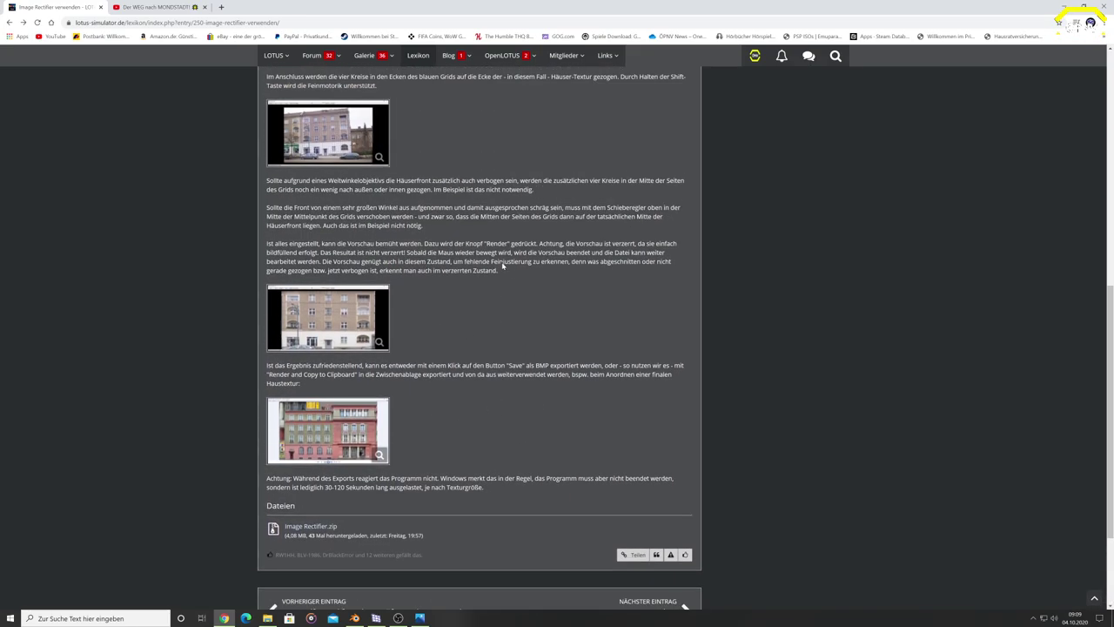
scroll(502, 266, up, 2)
scroll(503, 266, up, 3)
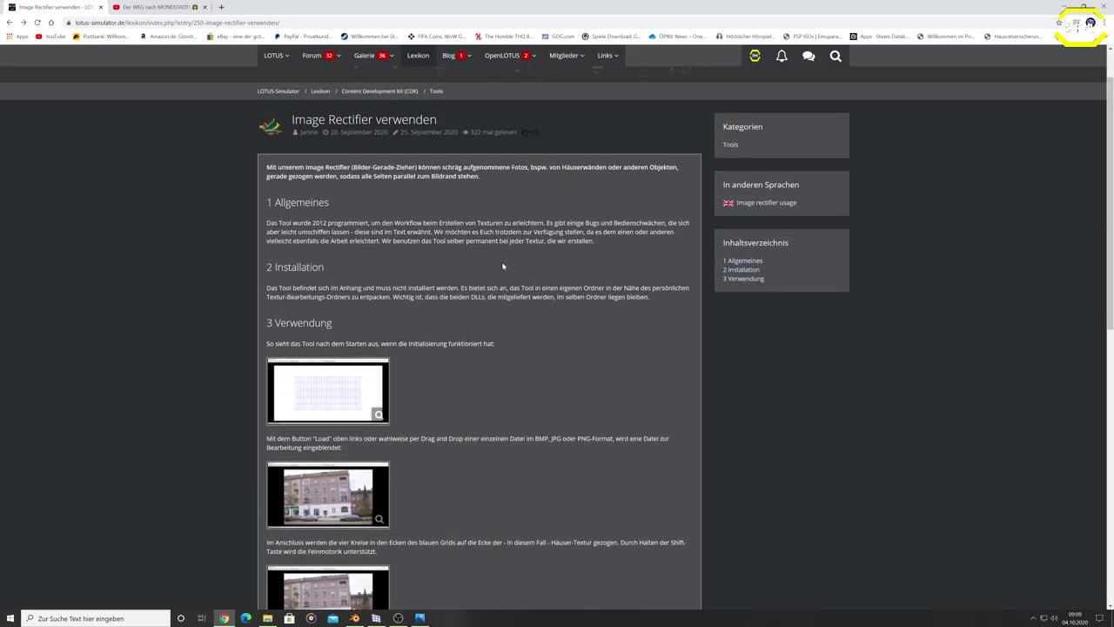
scroll(503, 265, up, 1)
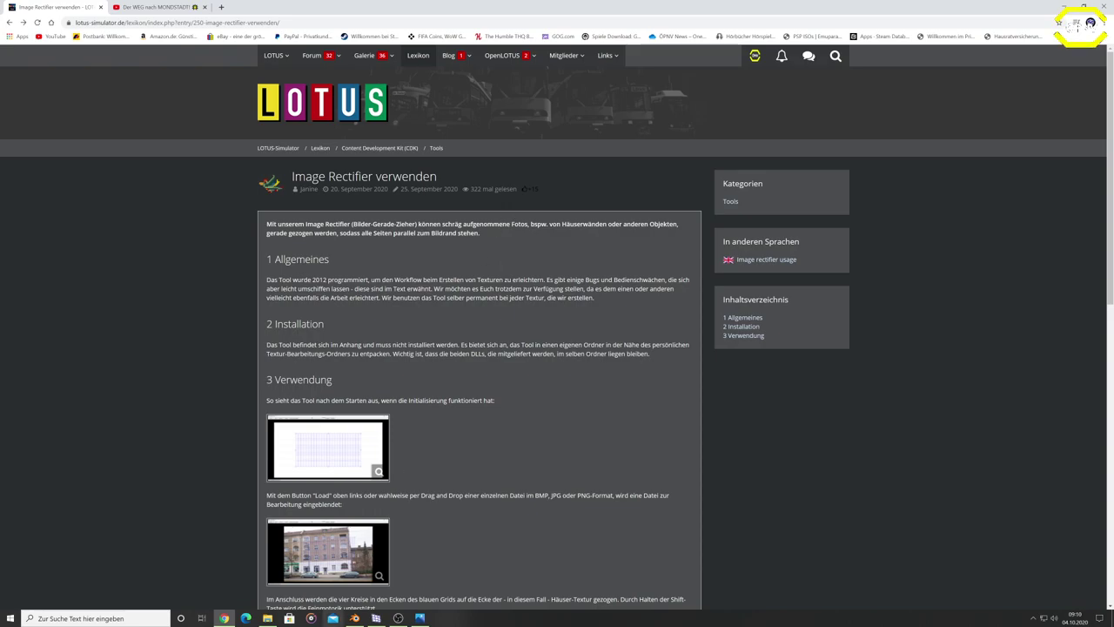
Return to the Blender window showing the original and re-textured houses
click(355, 618)
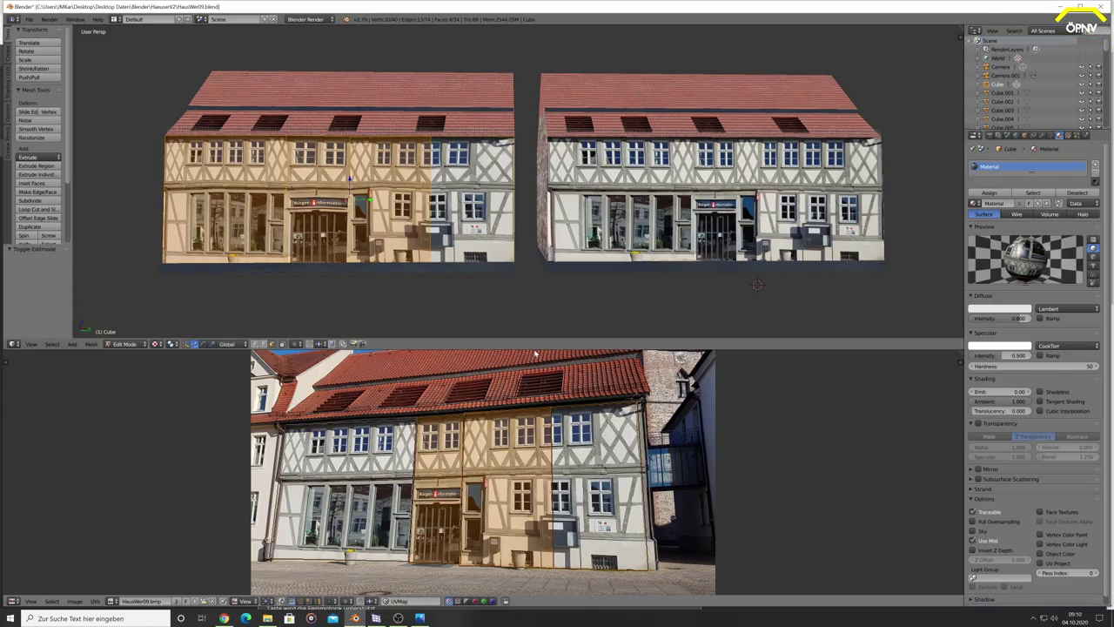